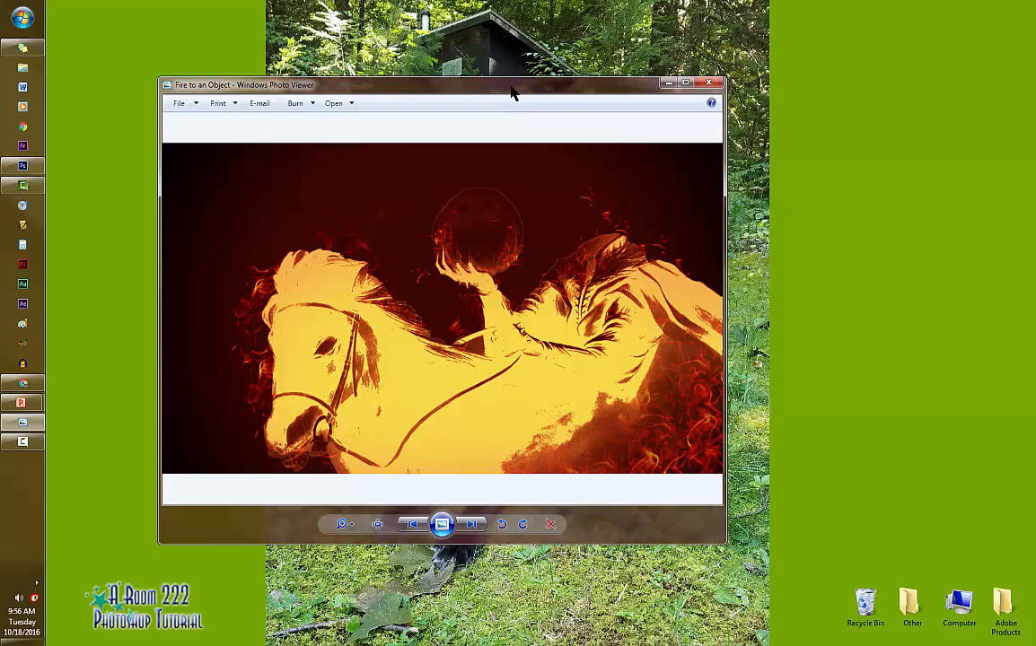
Minimize the Fire to an Object reference picture and switch to Photoshop.
left_click_drag(514, 92, 589, 81)
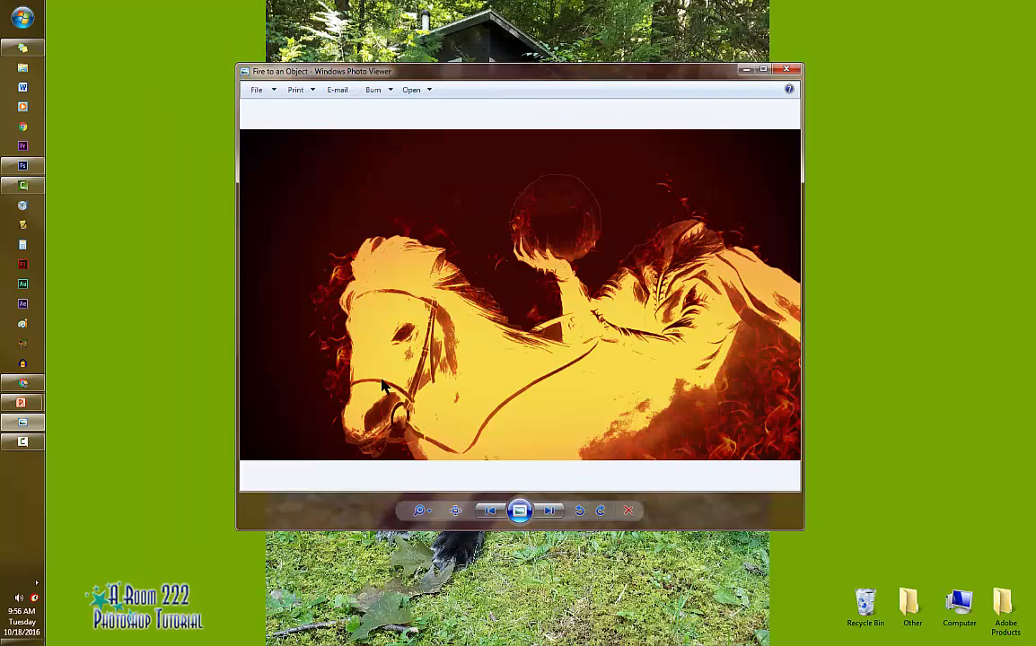
left_click(746, 70)
left_click(37, 166)
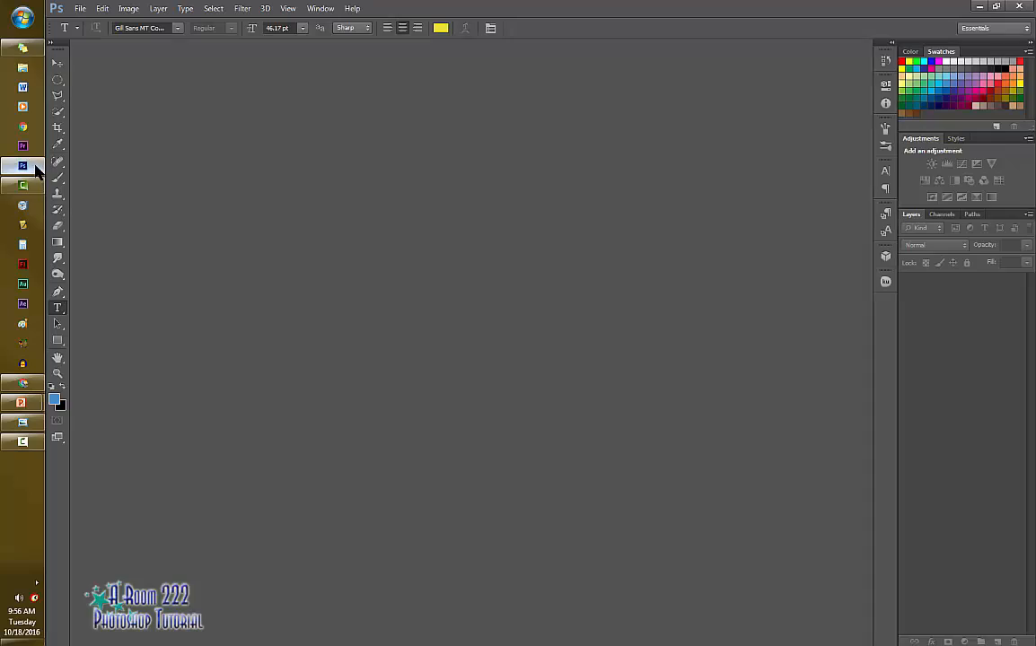
Open the Headless Horseman 3 image from the People folder inside Stock Photos in Photoshop Tools and Resources.
left_click(80, 9)
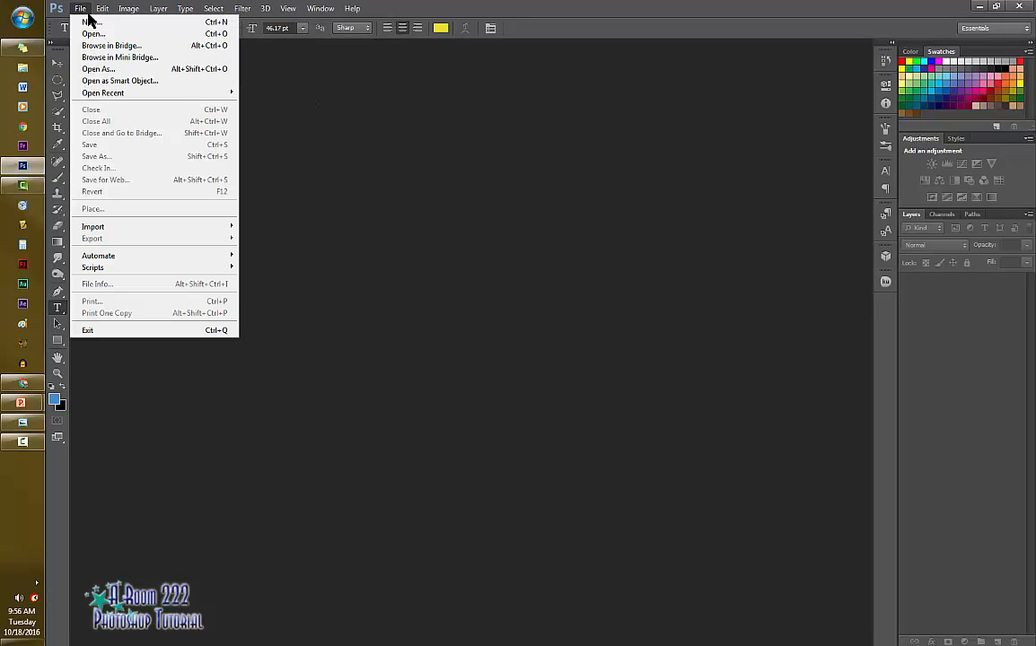
left_click(83, 33)
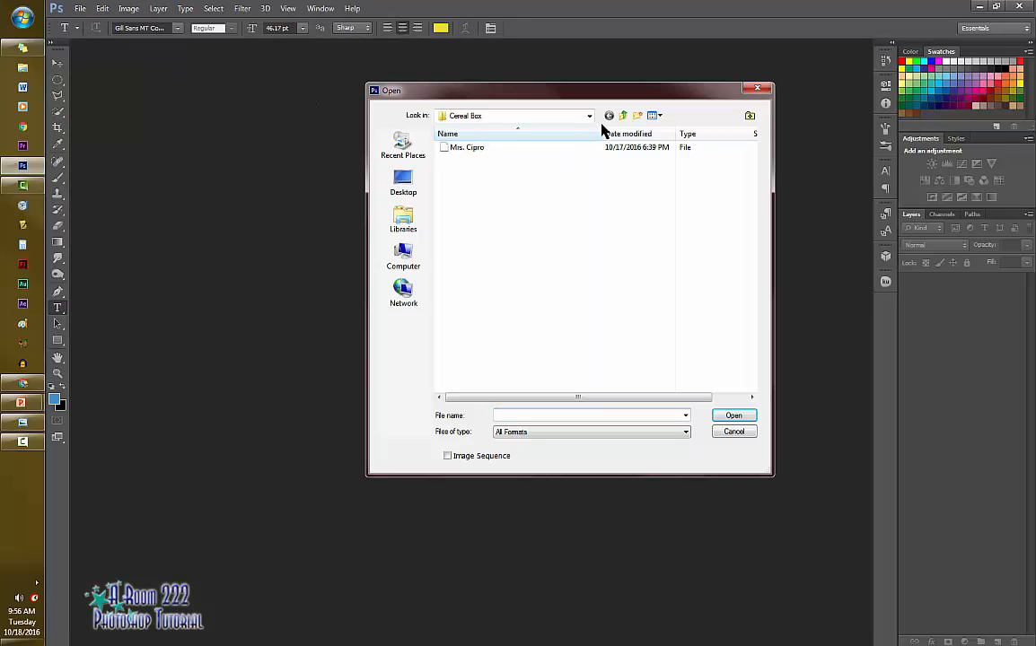
left_click(624, 117)
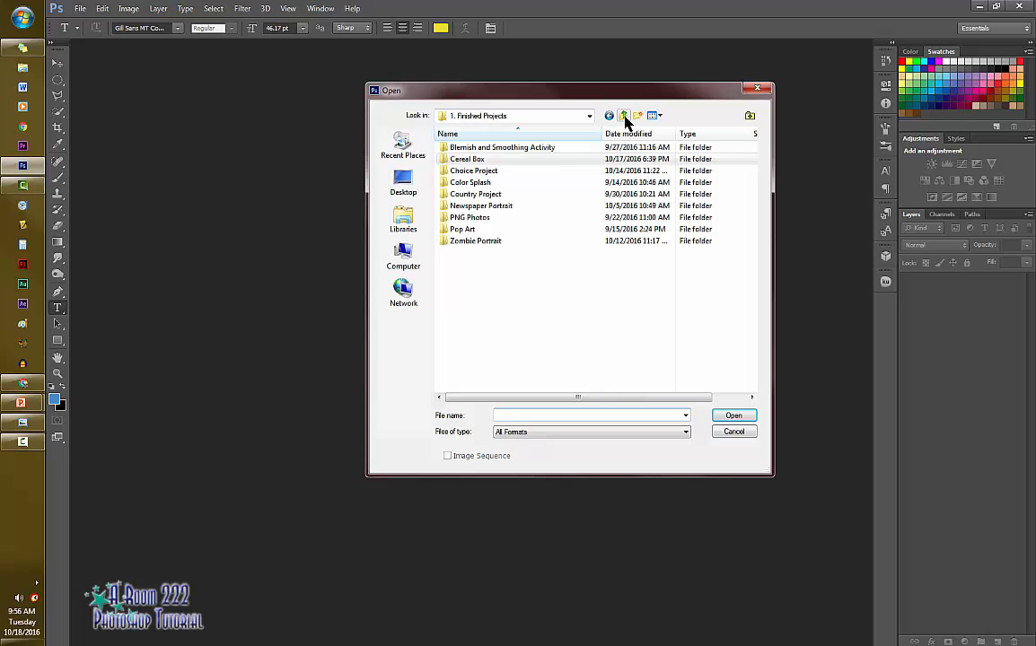
left_click(403, 257)
double_click(633, 287)
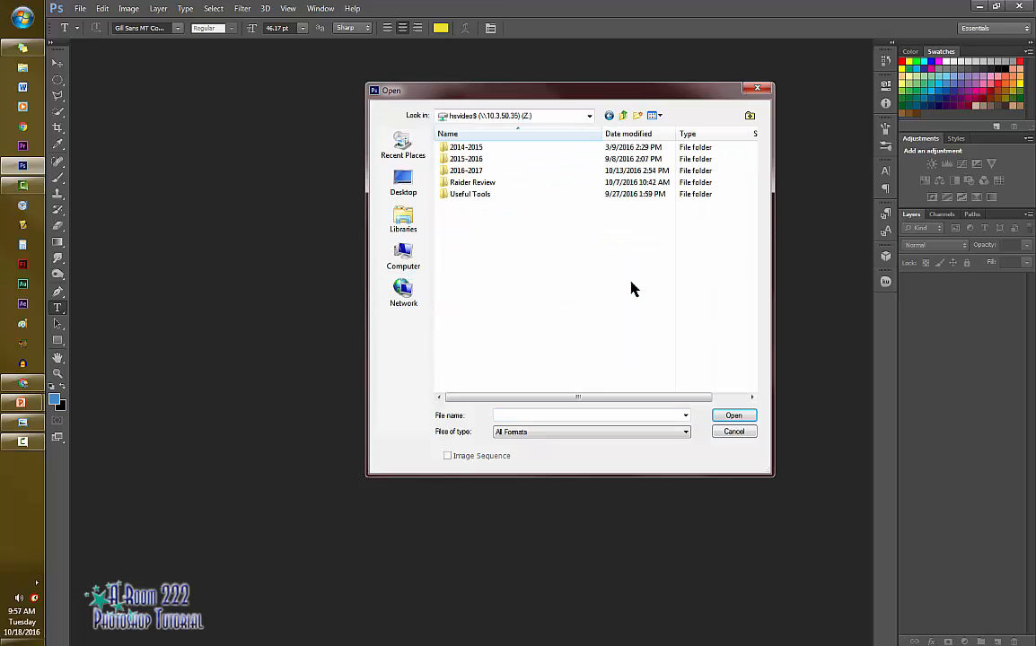
double_click(498, 196)
double_click(500, 195)
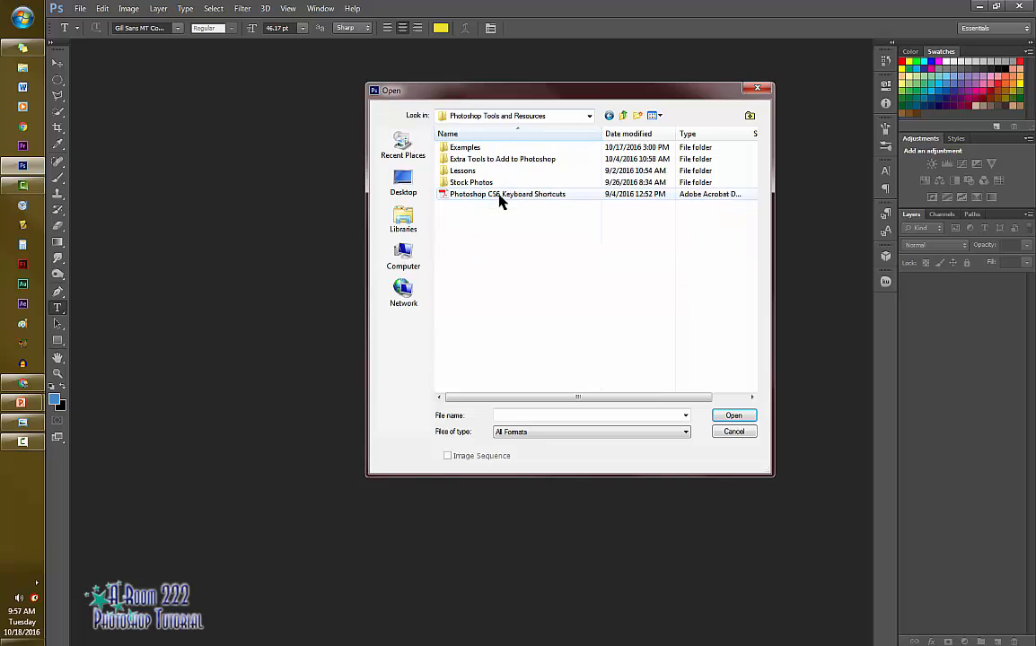
double_click(494, 184)
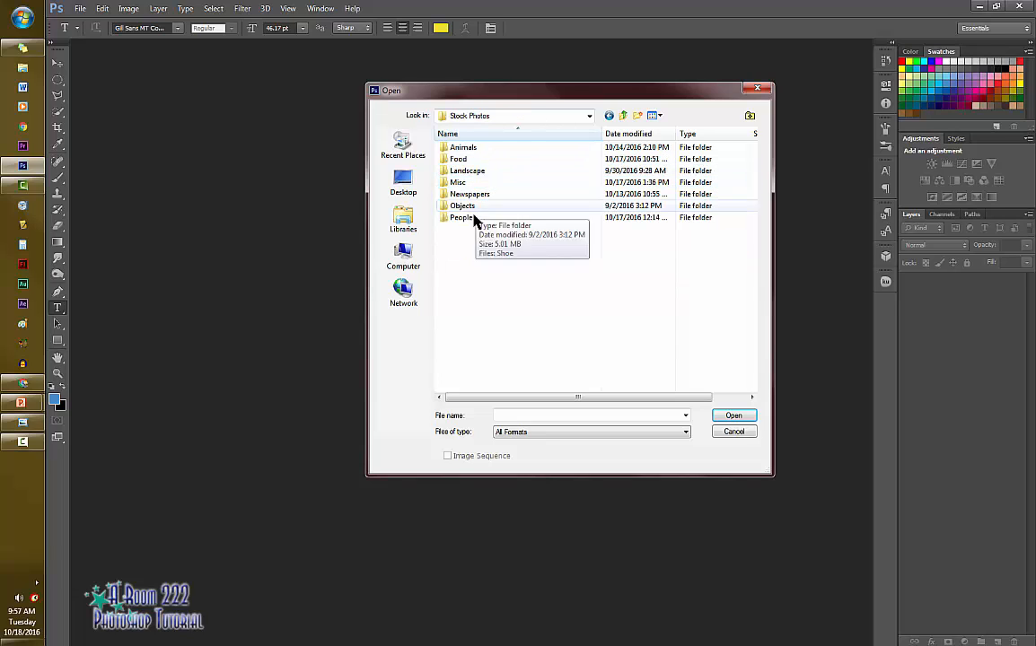
double_click(469, 218)
left_click(486, 218)
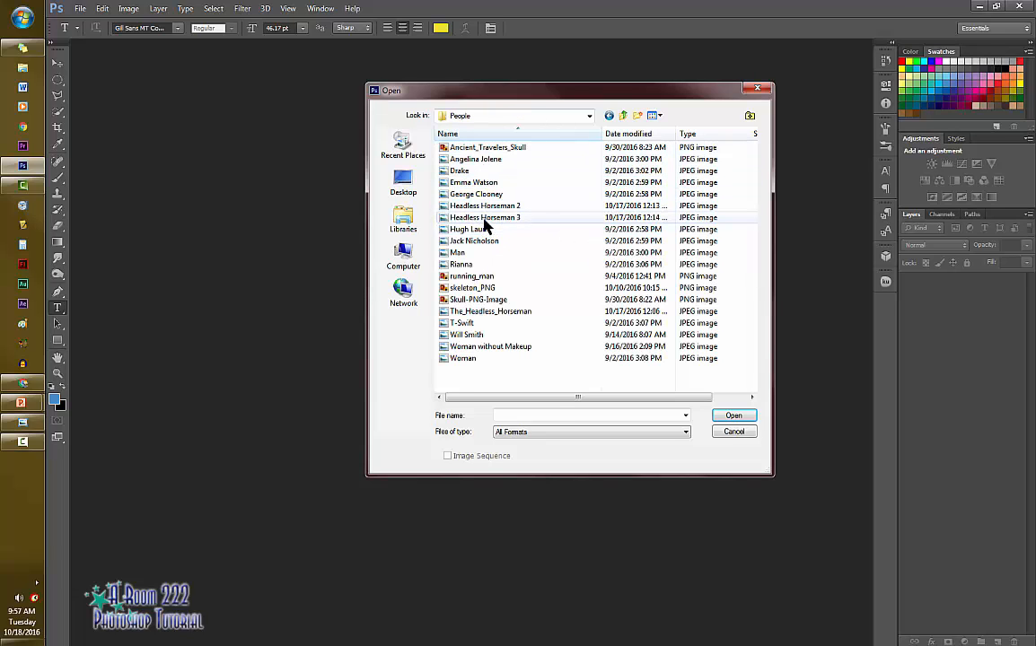
left_click(735, 417)
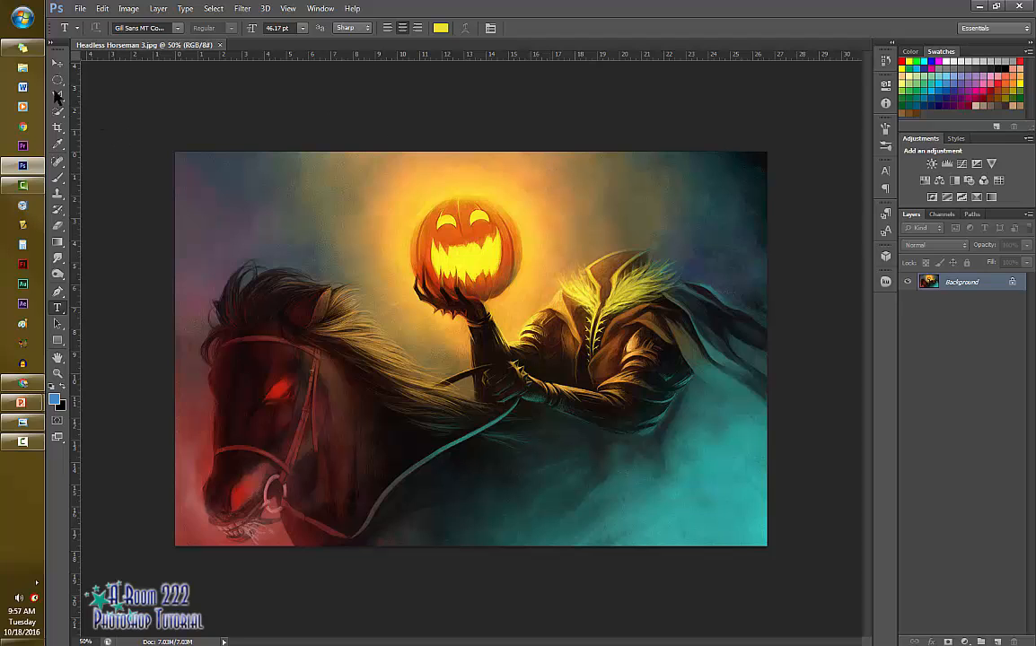
Select the background around the horse and rider with the Quick Selection tool, from the muzzle across the sky to the cape.
left_click_drag(58, 112, 83, 105)
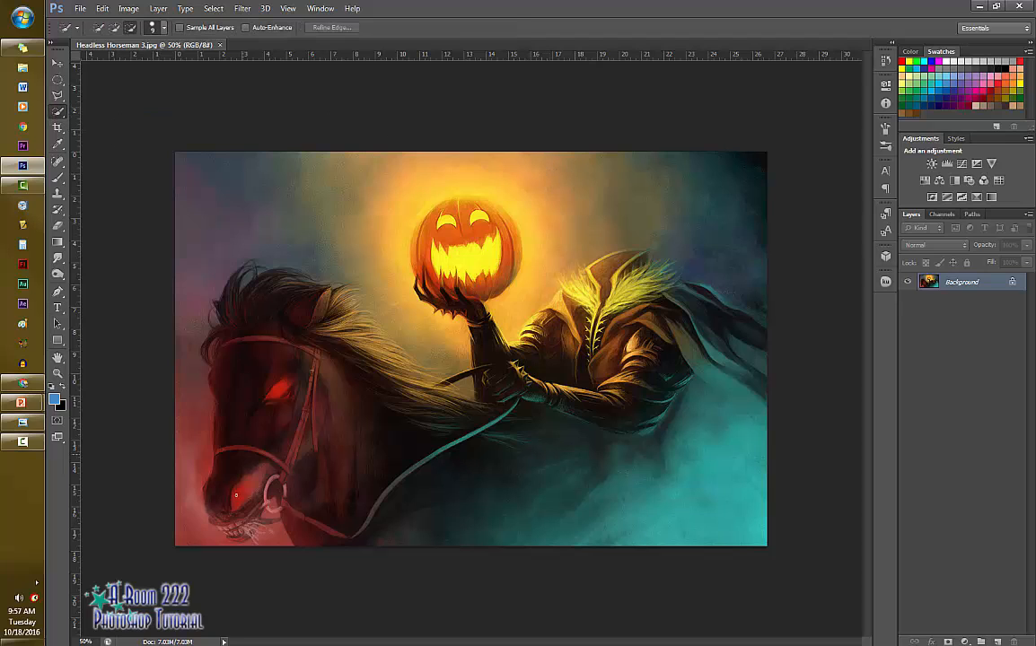
left_click_drag(189, 474, 193, 215)
mouse_move(374, 215)
left_mouse_down()
mouse_move(386, 193)
mouse_move(431, 171)
mouse_move(377, 251)
left_mouse_up()
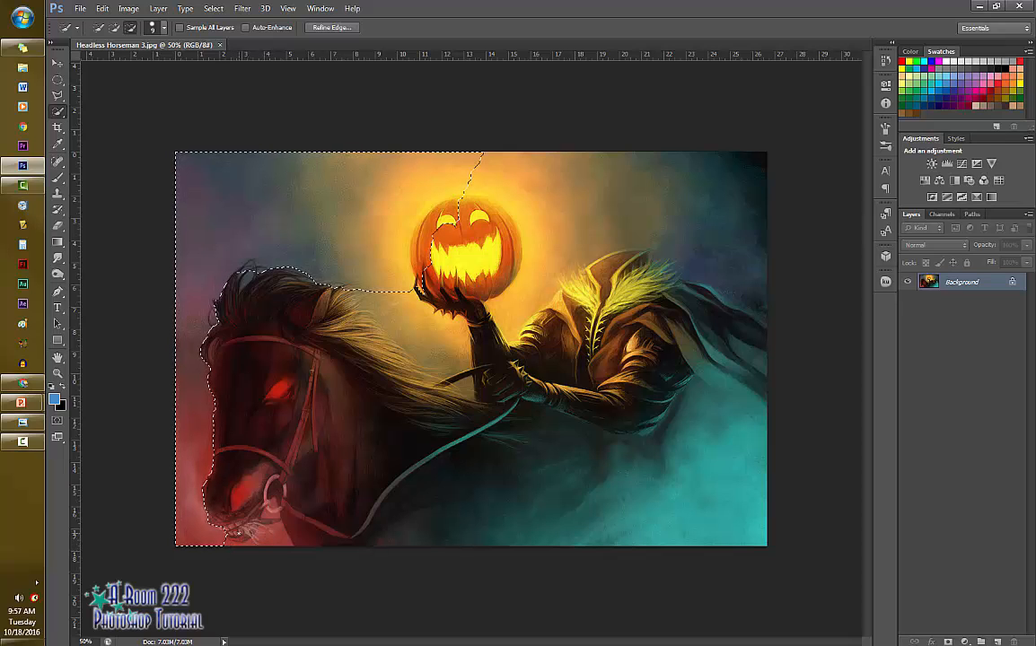
mouse_move(377, 278)
left_mouse_down()
mouse_move(396, 332)
mouse_move(265, 310)
mouse_move(225, 476)
left_mouse_up()
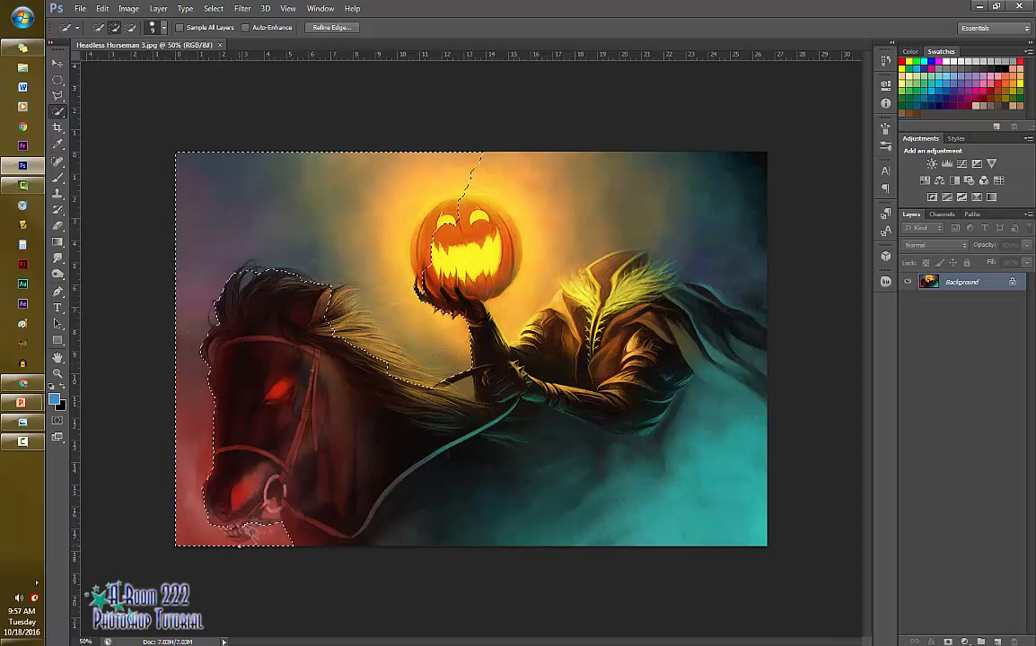
key("alt")
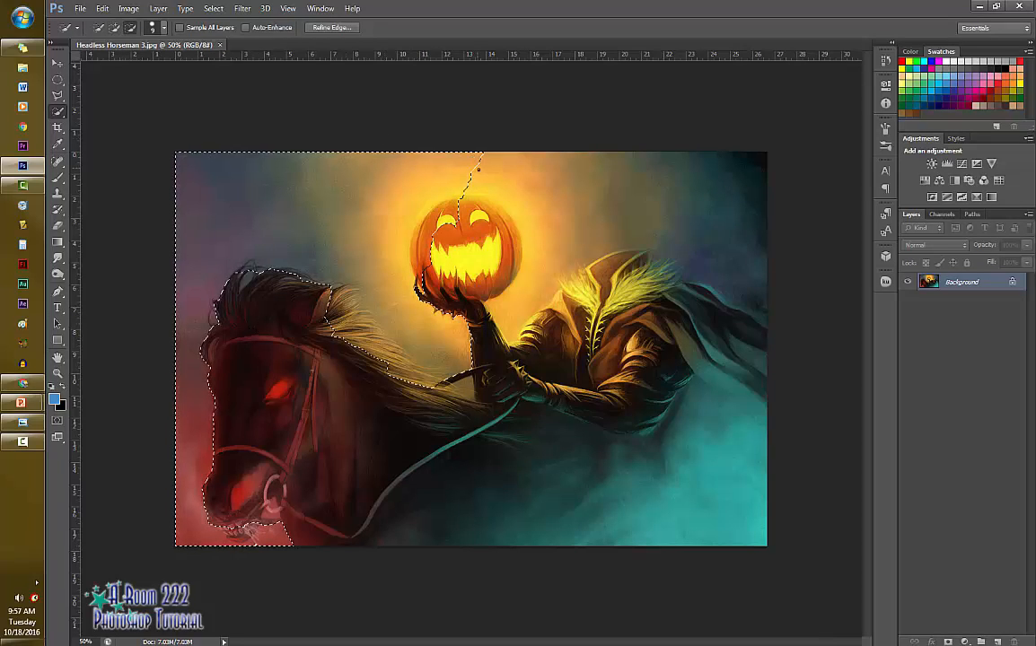
left_click_drag(474, 169, 687, 173)
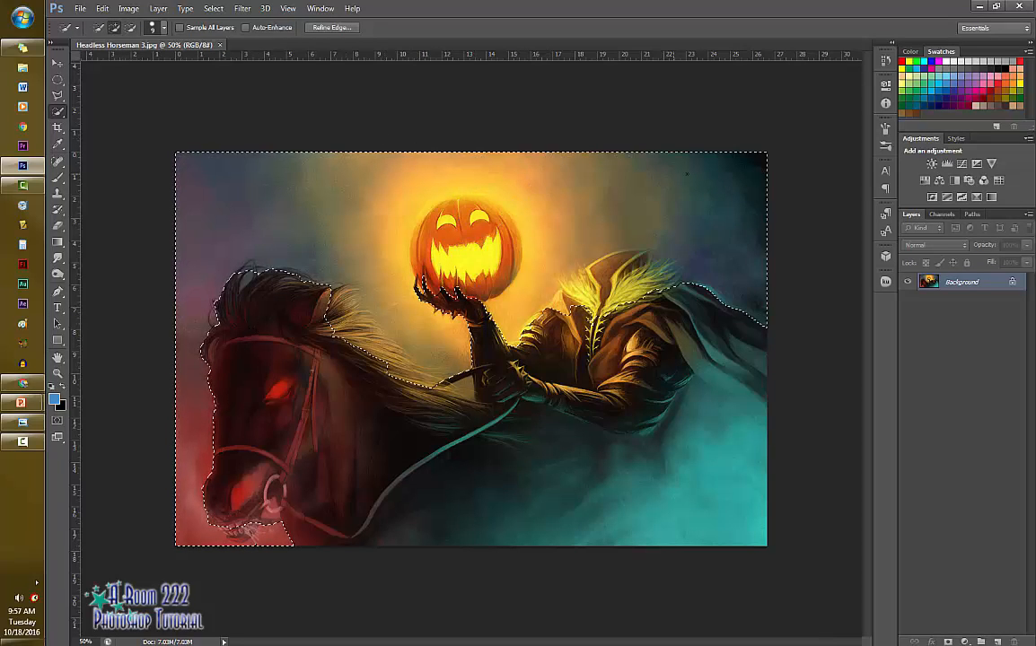
Subtract the rider's hood, collar and the pumpkin from the background selection.
key("alt")
left_click_drag(575, 299, 589, 276)
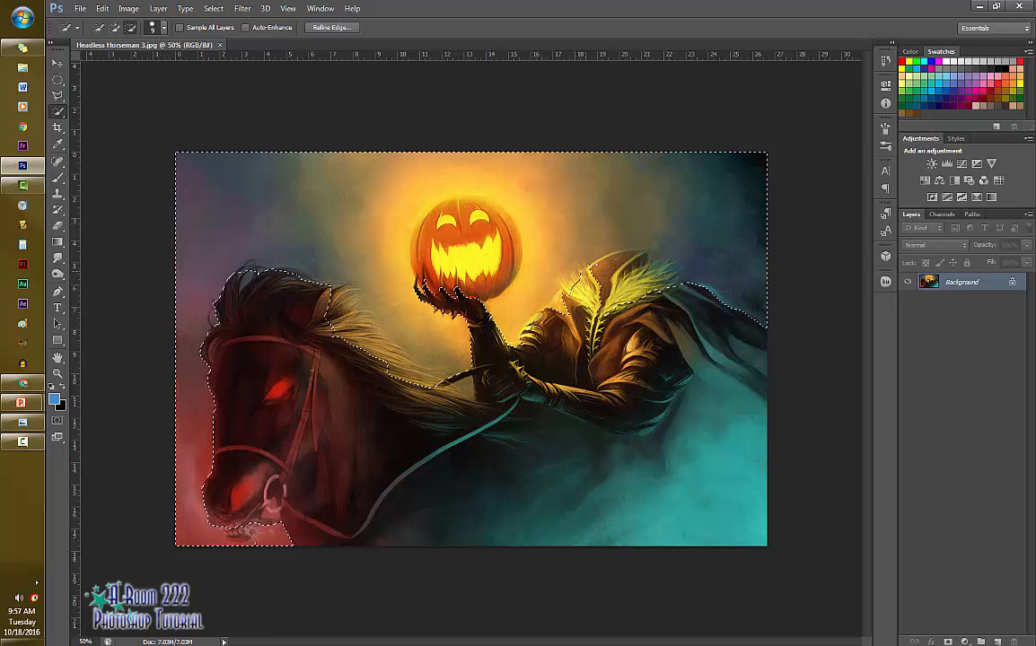
mouse_move(536, 242)
left_mouse_down()
mouse_move(583, 235)
mouse_move(607, 254)
left_mouse_up()
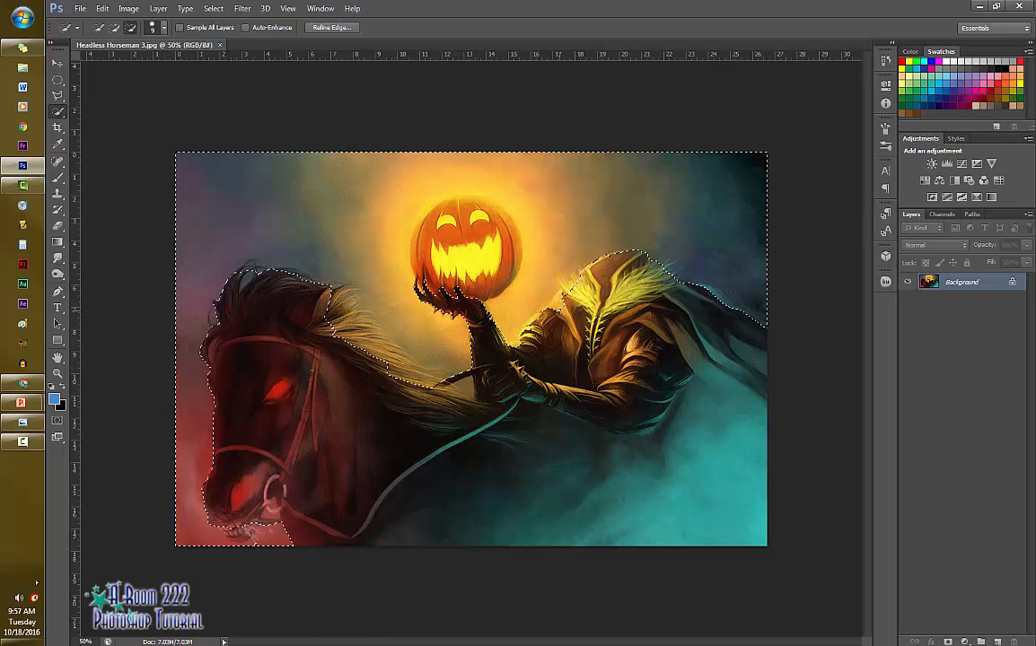
mouse_move(500, 265)
left_mouse_down()
mouse_move(499, 205)
mouse_move(521, 244)
mouse_move(449, 220)
left_mouse_up()
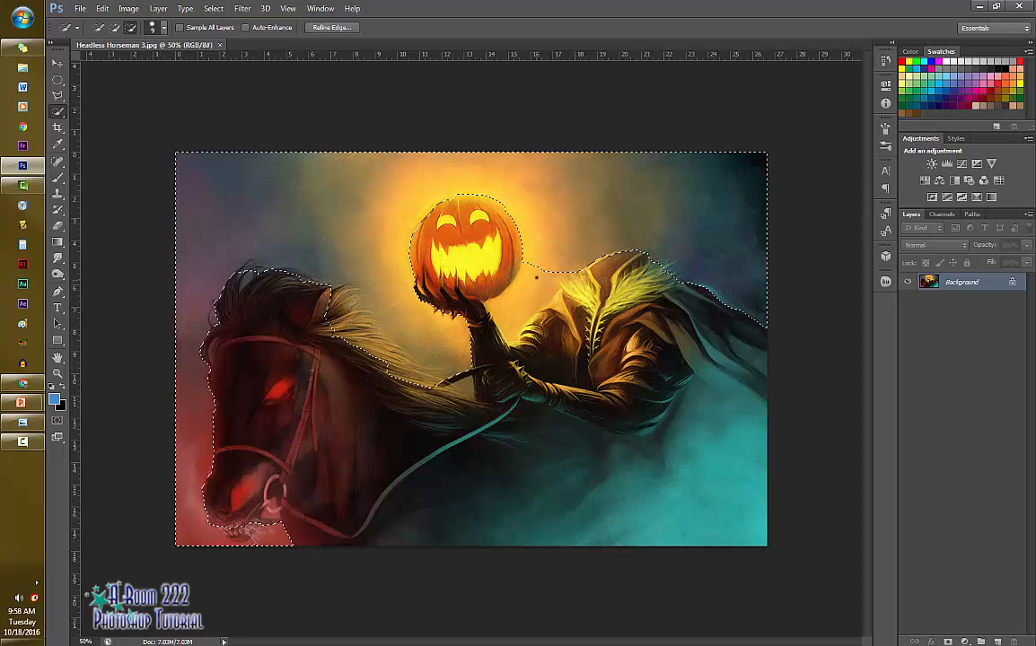
Refine the background selection along the horse's mane, below its muzzle and around the pumpkin's edge.
key("alt")
key("alt")
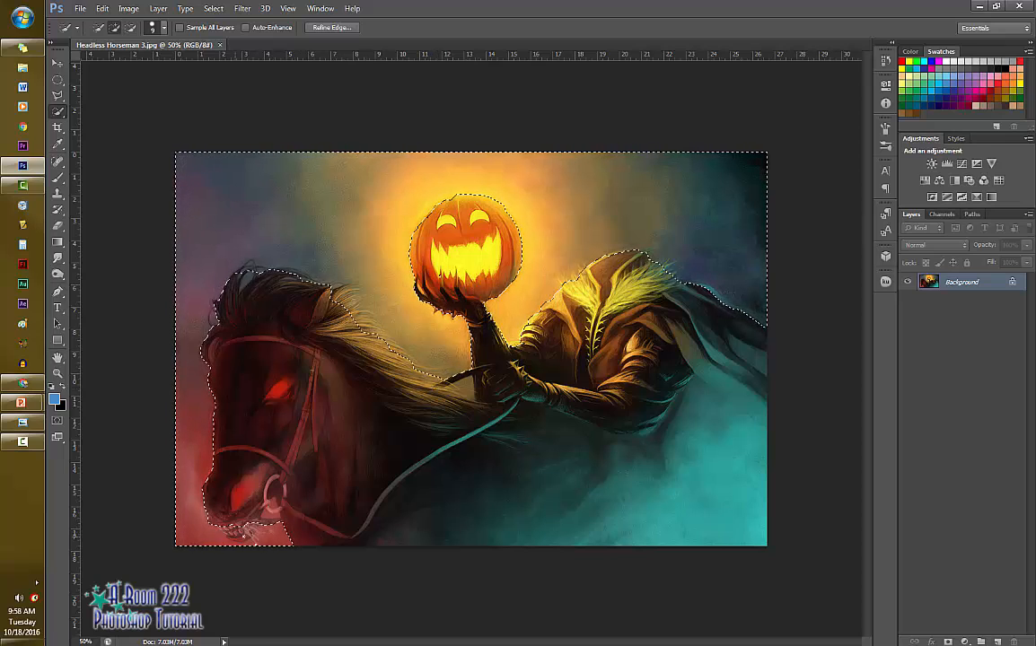
key("alt")
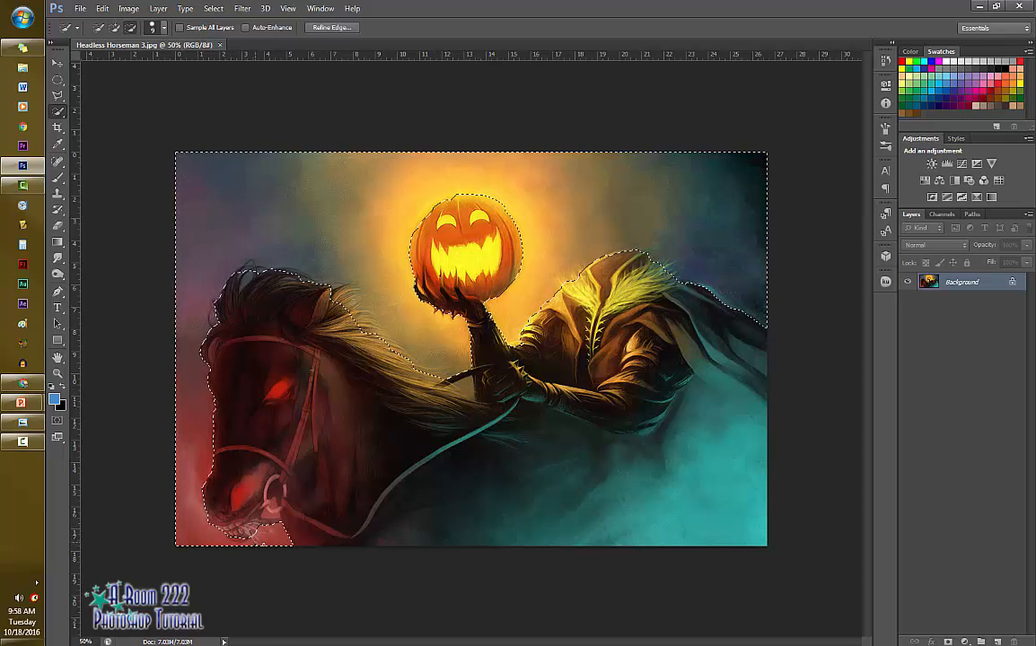
key("alt")
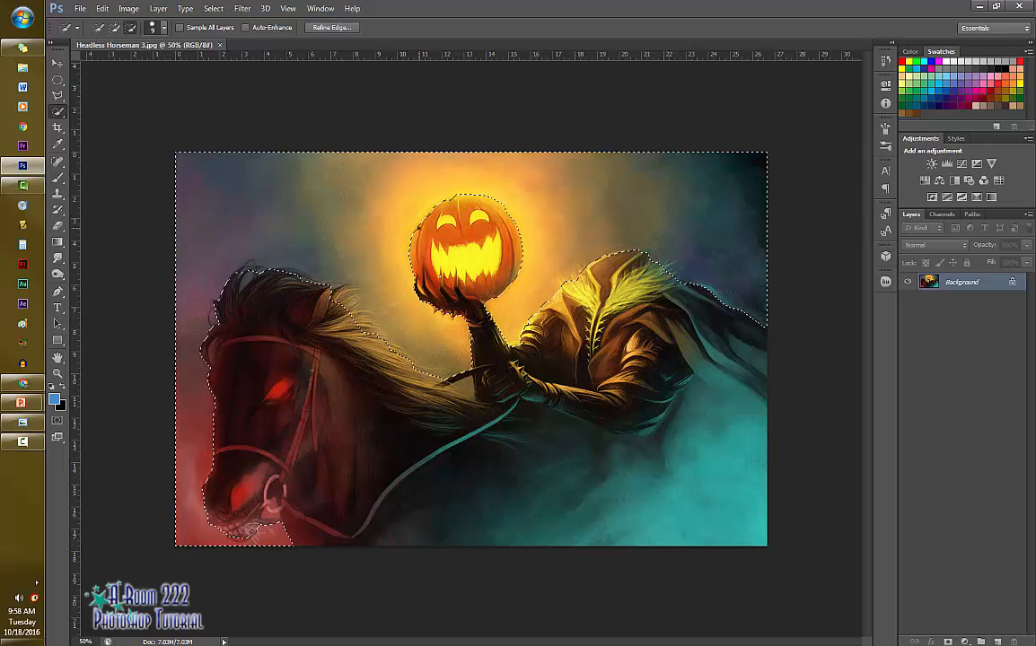
left_click(488, 193)
key("alt")
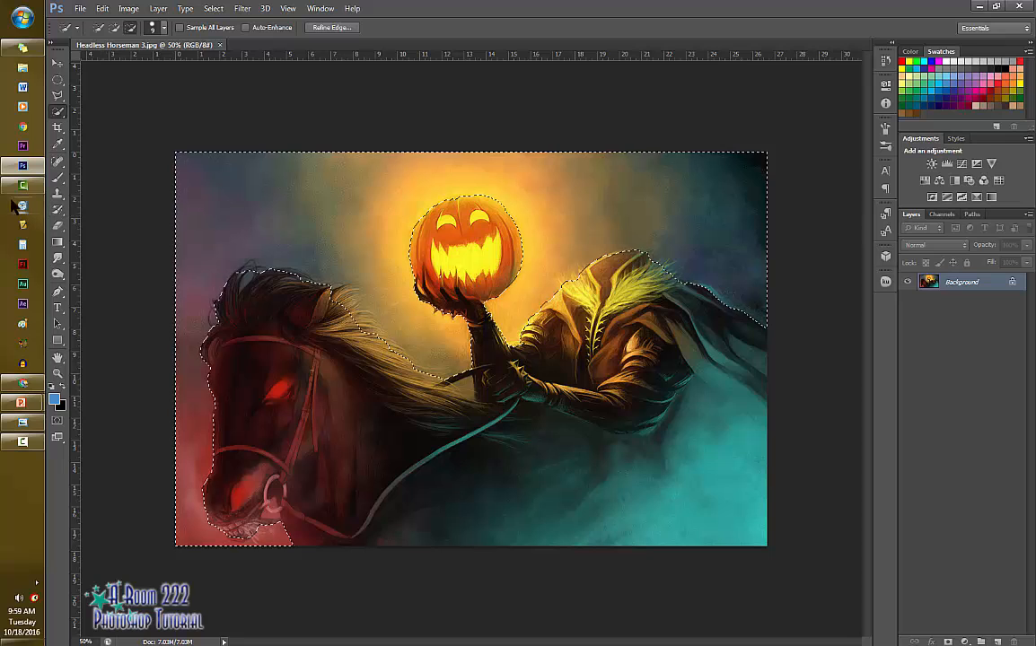
Erase the selected background around the horse and rider with the Background Eraser tool, leaving it transparent.
left_click(59, 226)
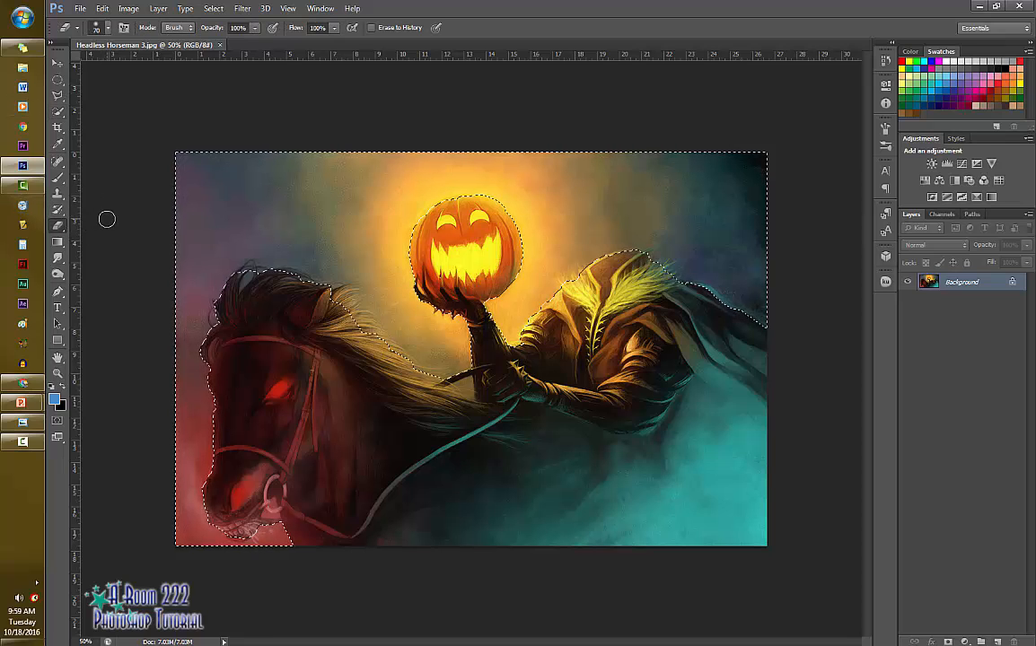
right_click(59, 225)
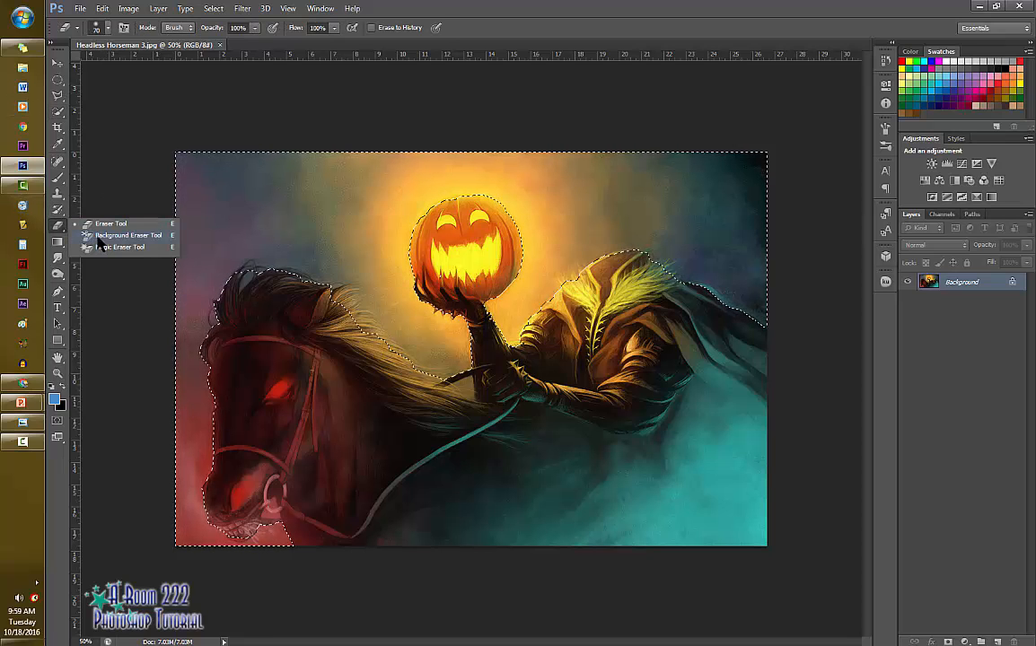
left_click(93, 235)
mouse_move(235, 234)
left_mouse_down()
mouse_move(264, 108)
mouse_move(252, 159)
mouse_move(176, 257)
left_mouse_up()
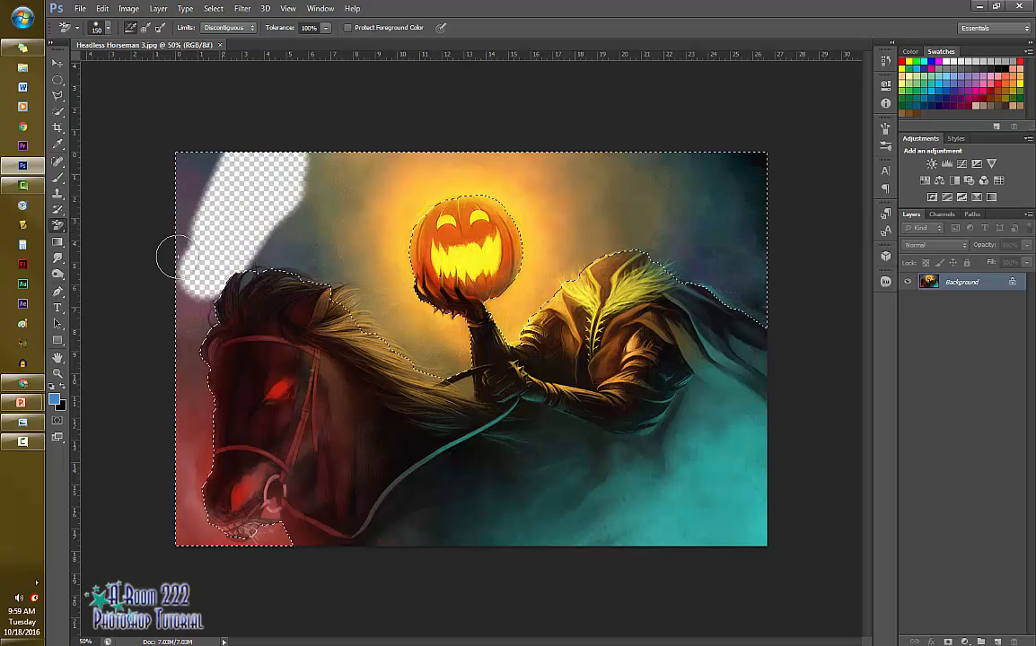
mouse_move(174, 176)
left_mouse_down()
mouse_move(189, 284)
mouse_move(189, 431)
mouse_move(263, 226)
mouse_move(248, 186)
mouse_move(640, 158)
mouse_move(692, 279)
mouse_move(586, 204)
mouse_move(359, 269)
mouse_move(377, 347)
left_mouse_up()
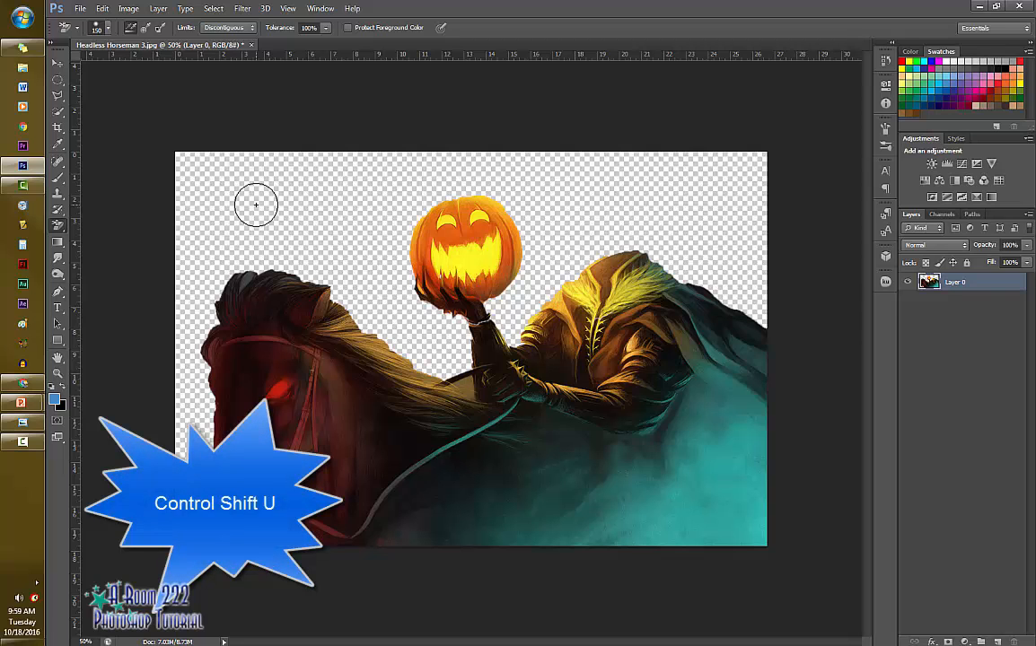
Desaturate the cut-out horseman and add a Levels adjustment layer with input levels 43, 1.47 and 152.
key("ctrl+shift+u")
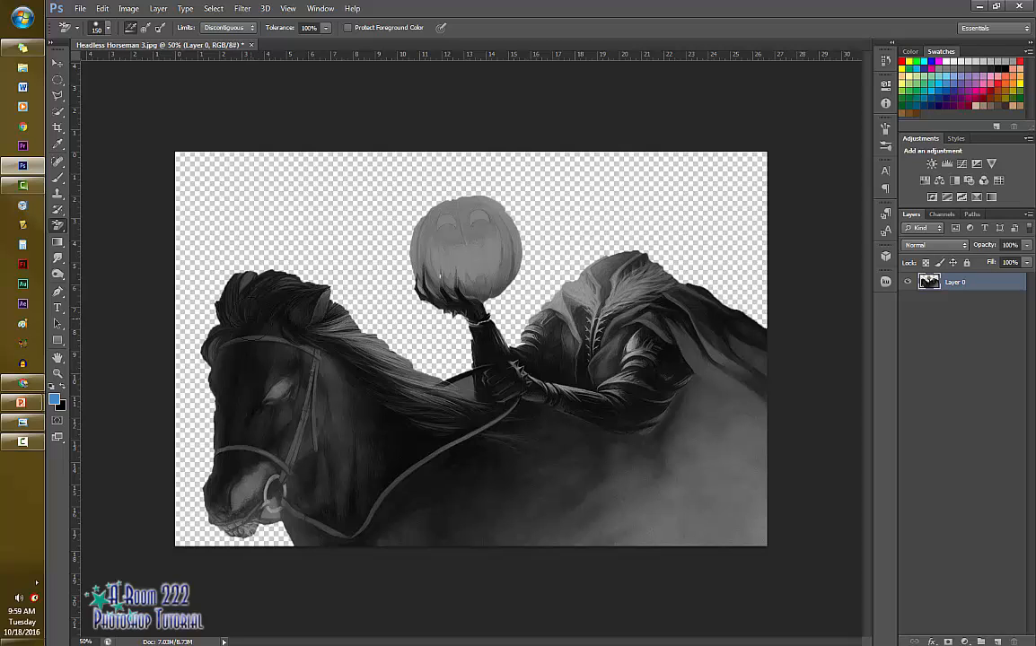
left_click(947, 165)
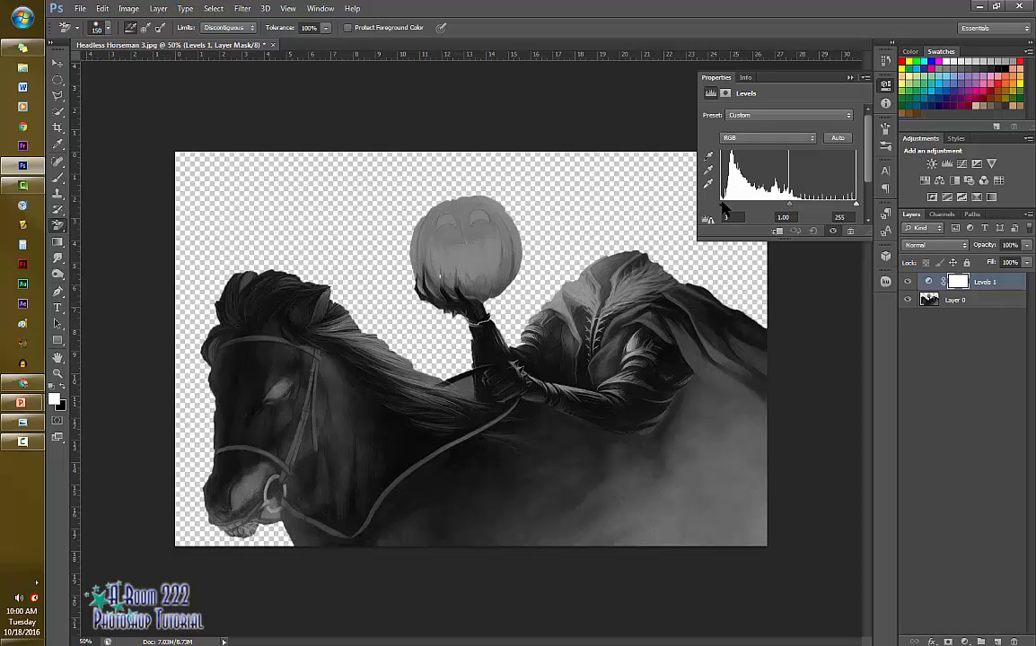
left_click_drag(724, 209, 733, 209)
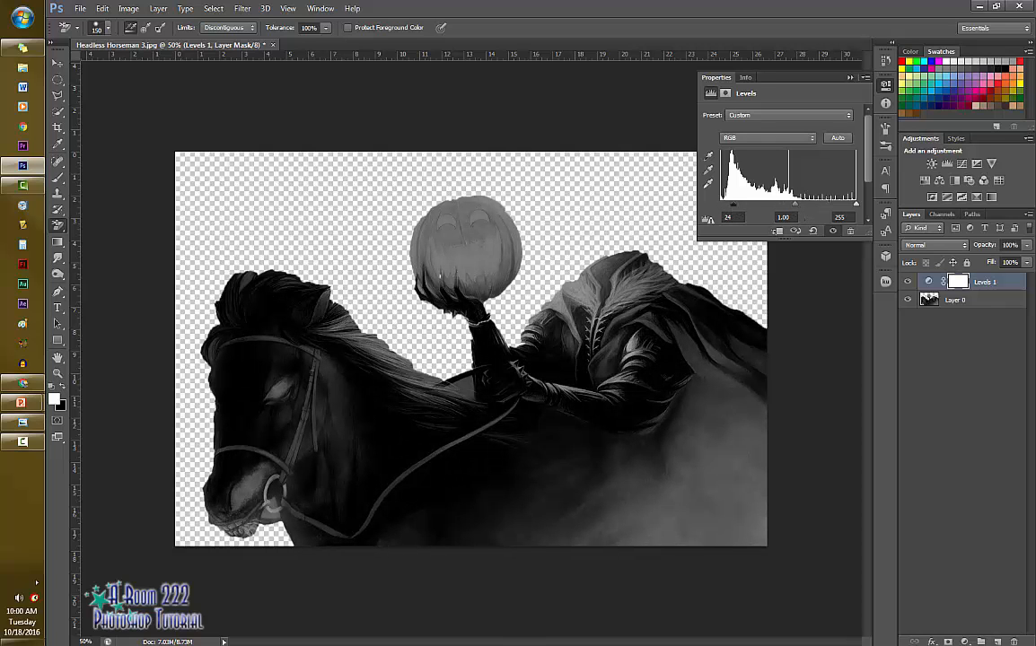
left_click_drag(848, 208, 744, 209)
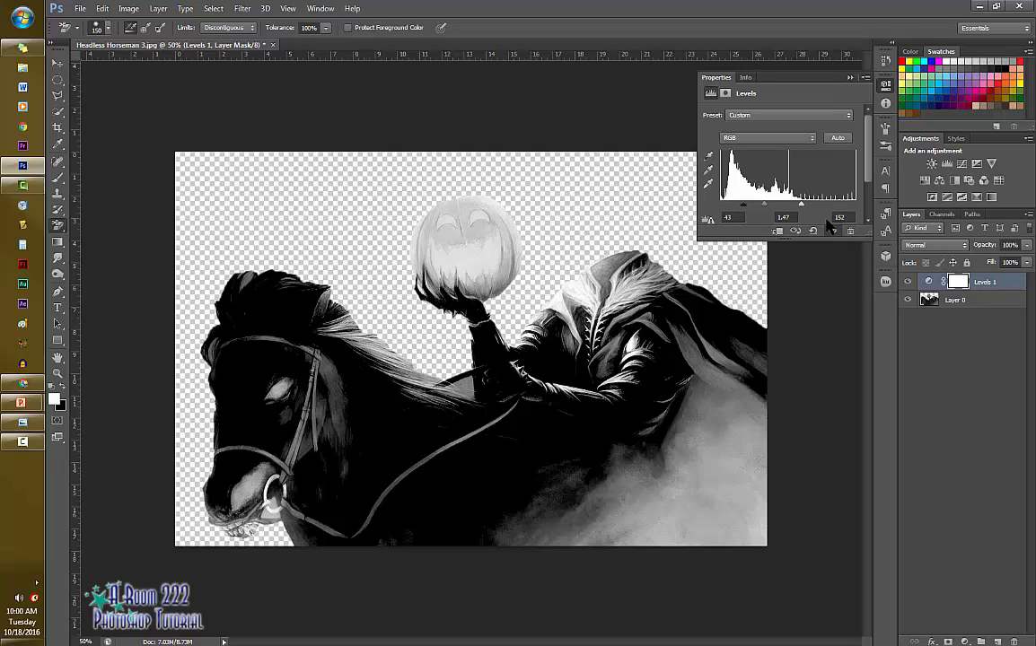
Add a Brightness/Contrast adjustment layer with contrast -32, and an Invert adjustment layer above it.
left_click(932, 164)
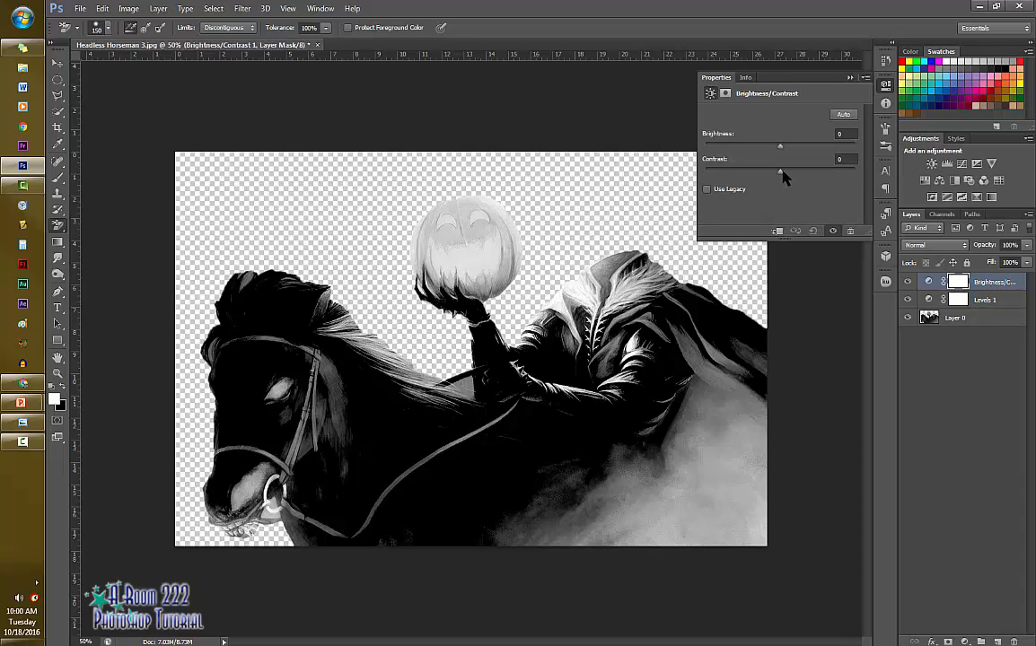
left_click_drag(771, 180, 733, 179)
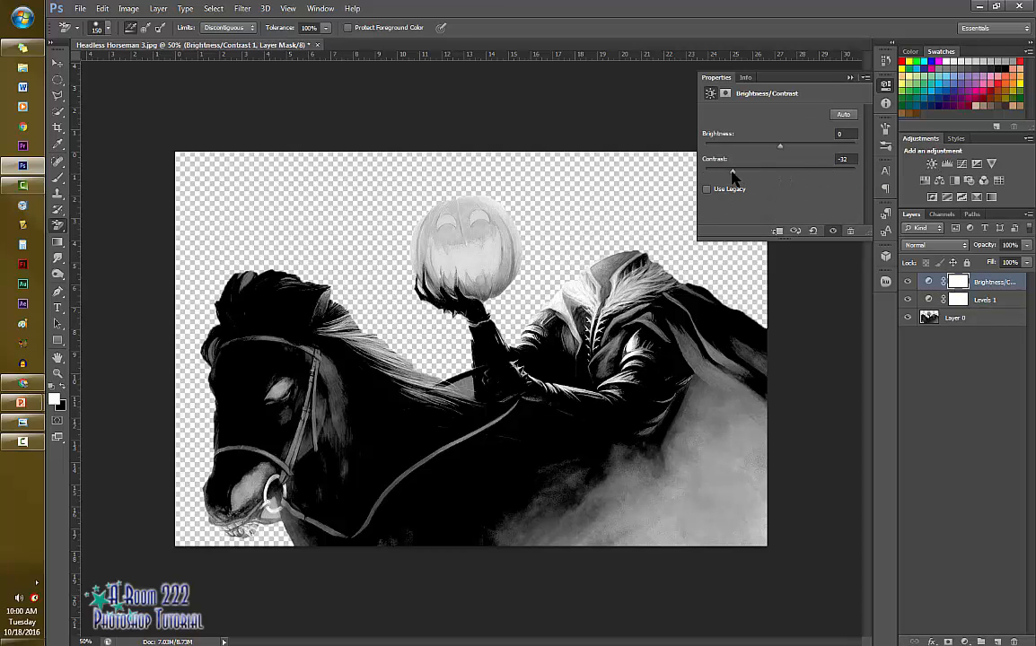
left_click(932, 197)
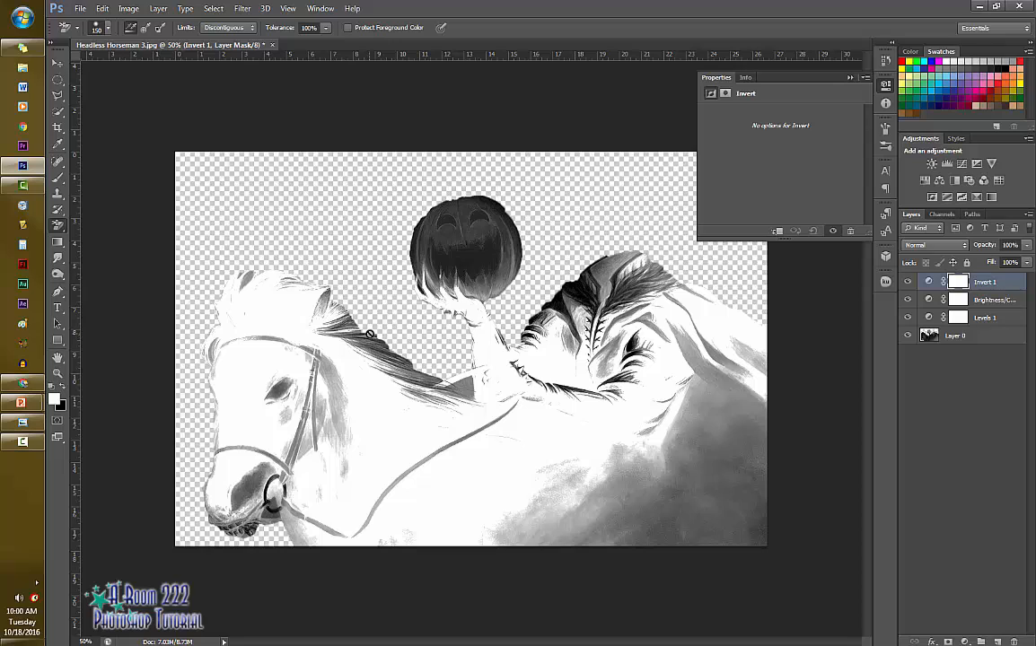
Merge the three adjustment layers and Layer 0 into a single layer.
right_click(990, 284)
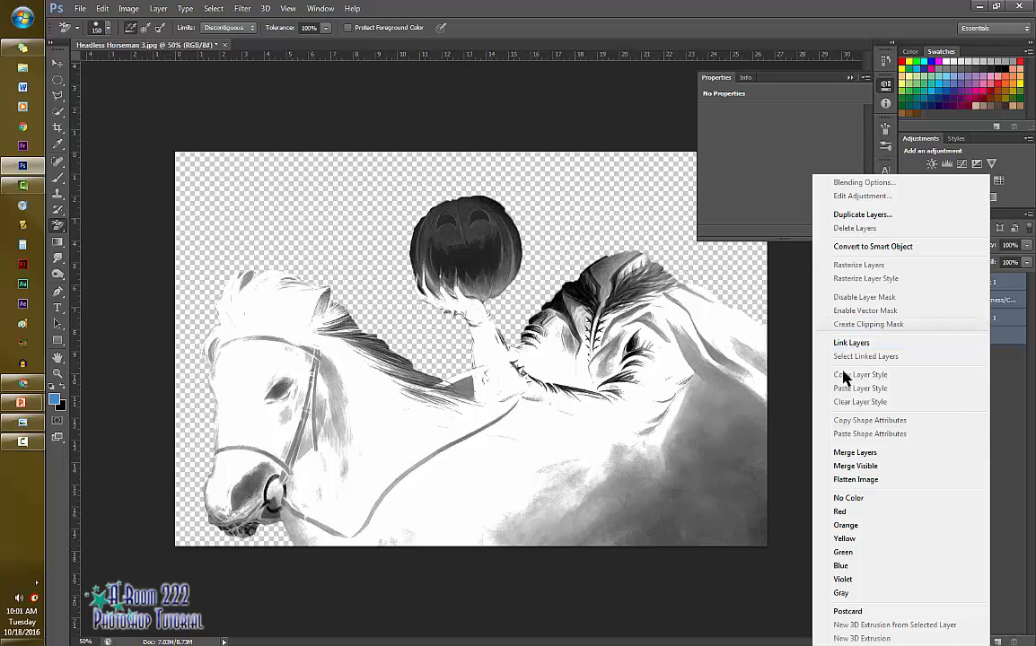
left_click(817, 453)
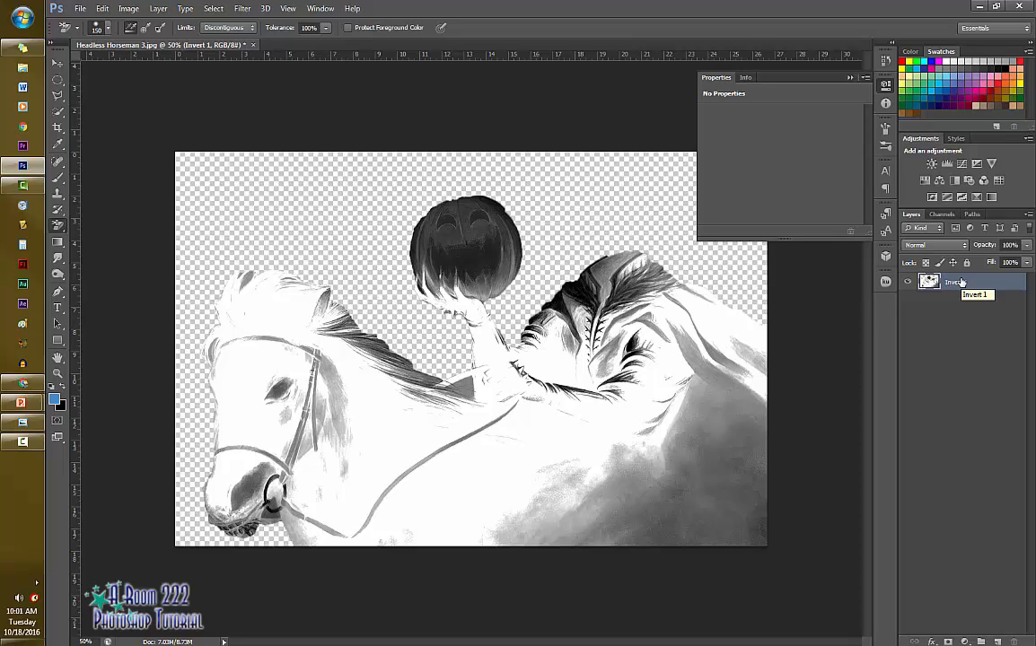
Load the RGB composite channel of the merged horseman image as a selection and copy it.
left_click(944, 215)
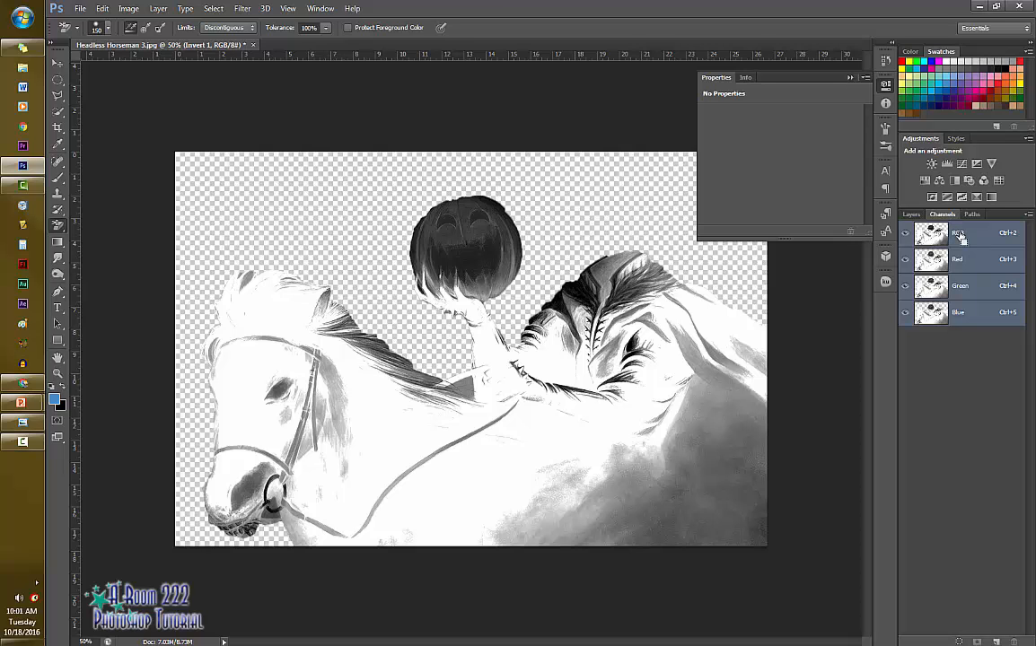
left_click(933, 235, "ctrl")
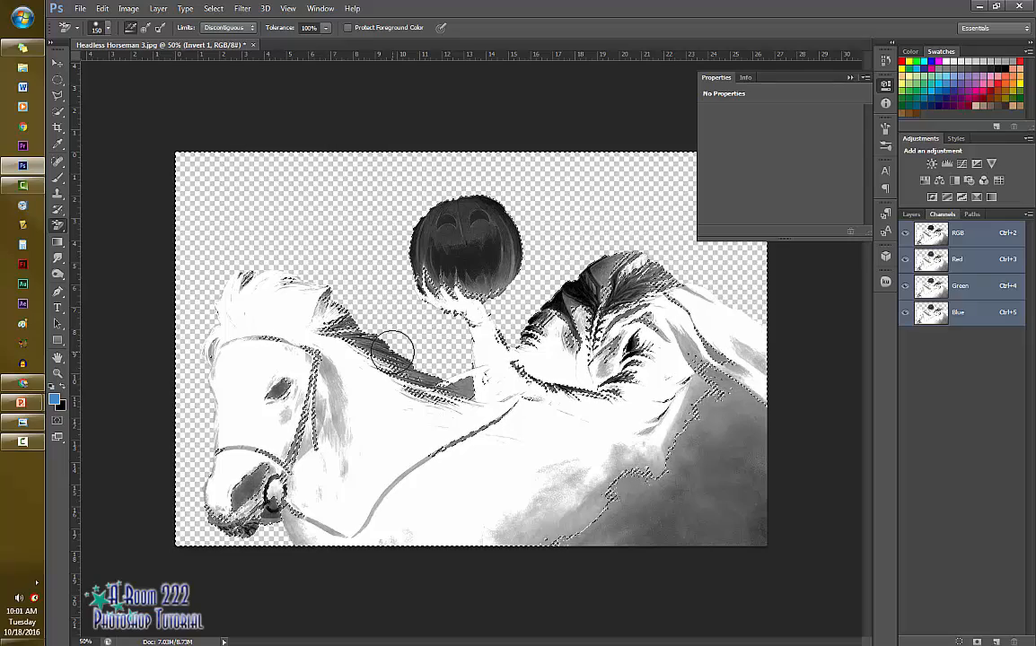
Create a new white RGB document from the U.S. Paper preset, 10 inches wide and 7 inches high at 300 pixels/inch.
left_click(79, 10)
left_click(85, 22)
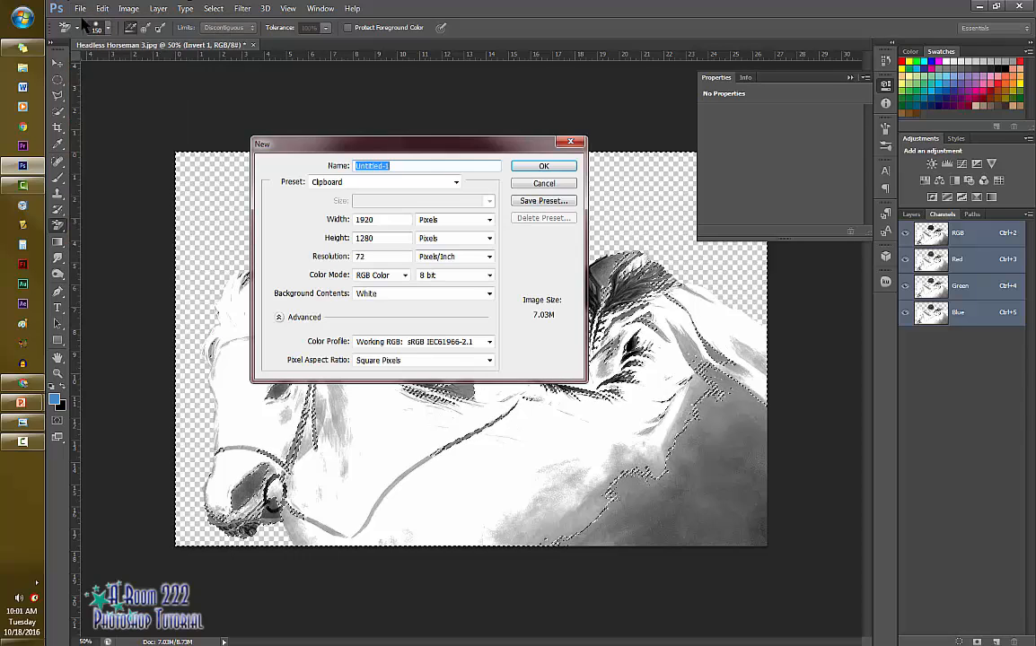
left_click(401, 184)
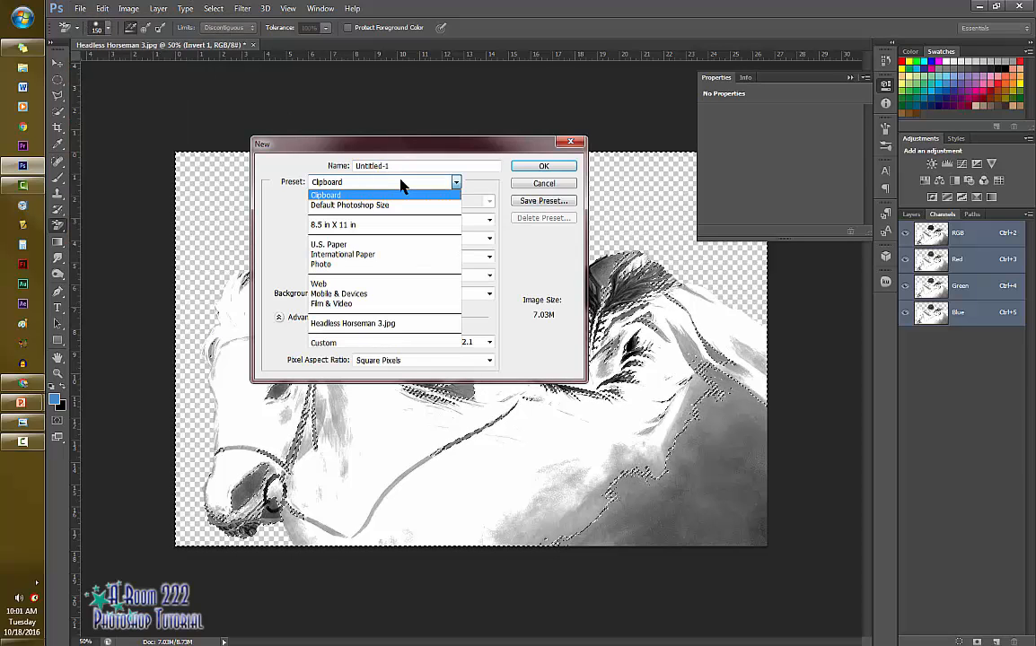
left_click(418, 238)
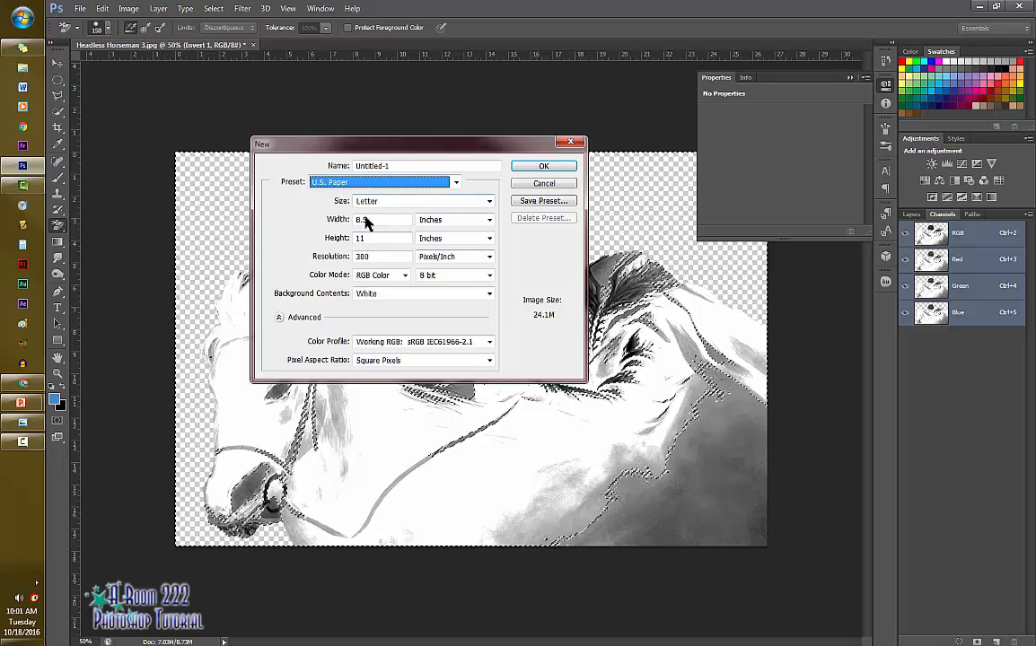
left_click_drag(375, 221, 338, 208)
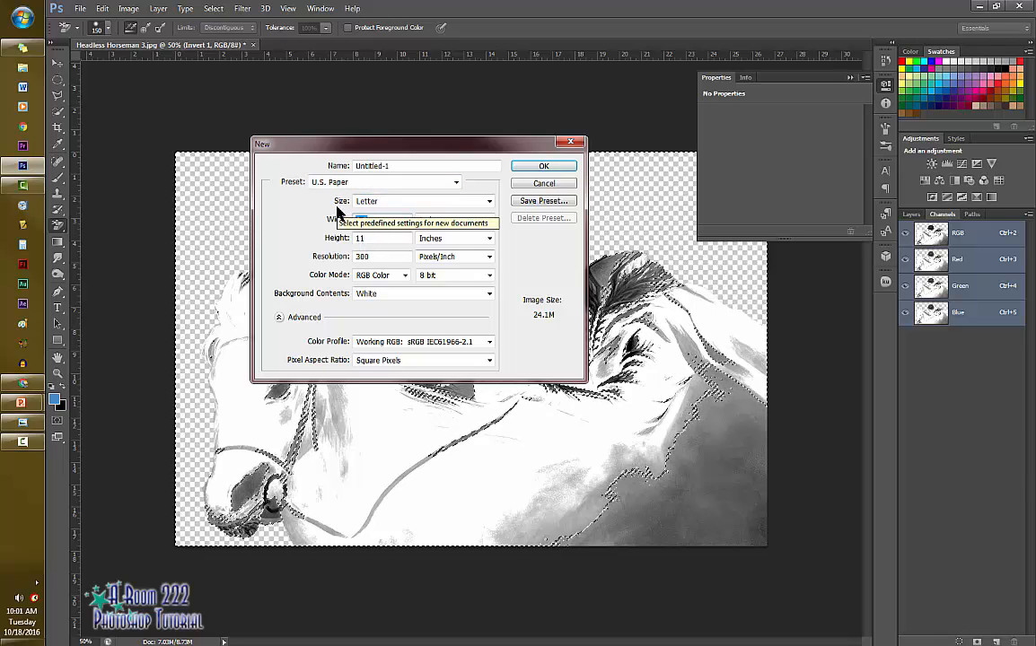
type("10")
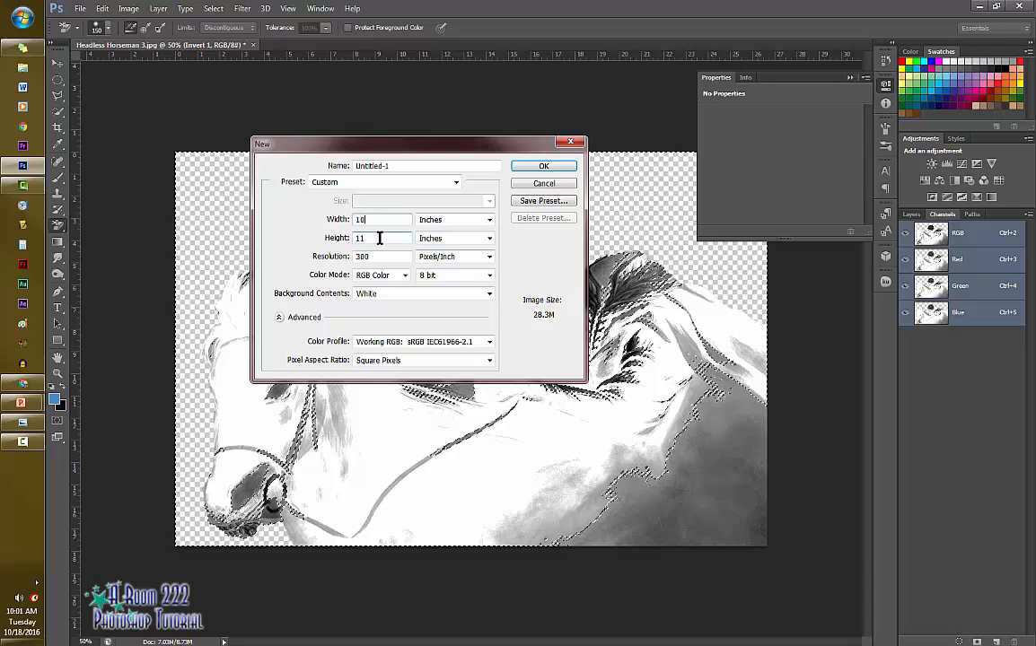
key("Tab")
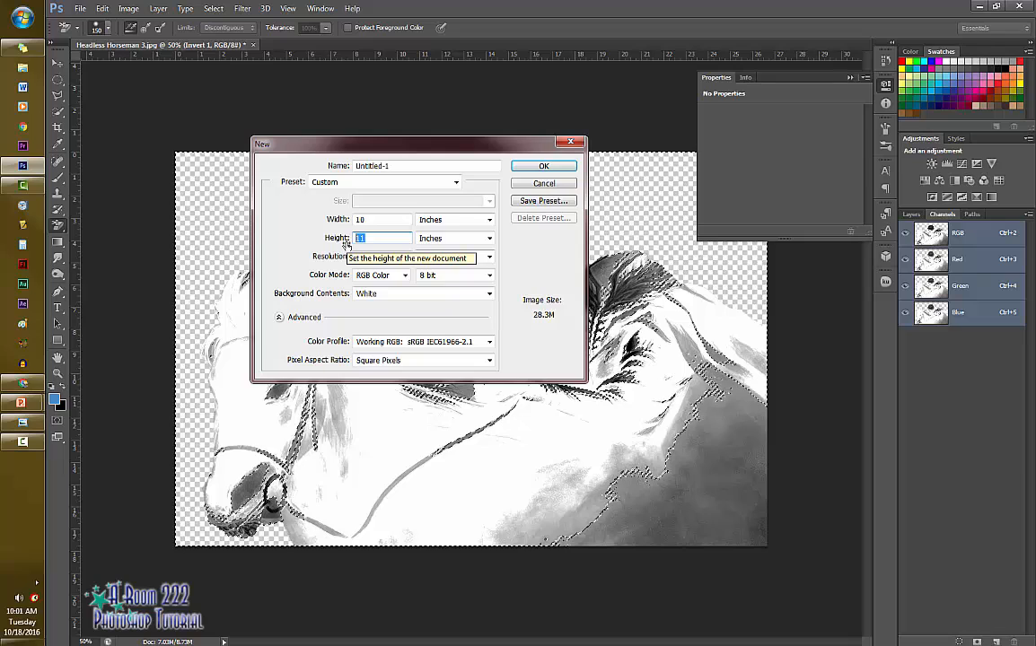
type("8")
key("BackSpace")
type("7")
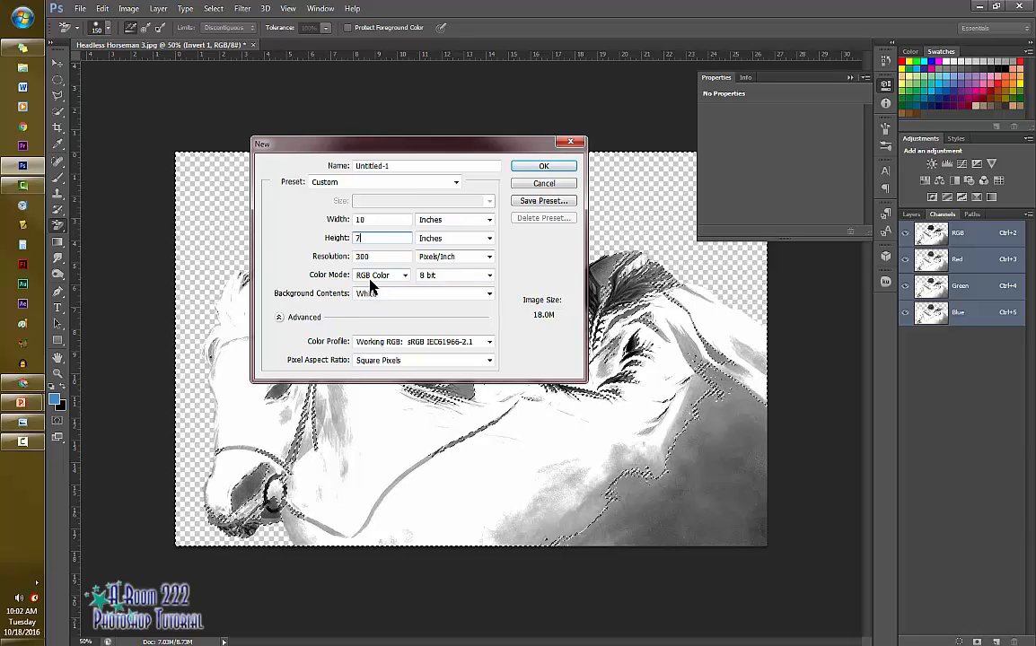
left_click(543, 169)
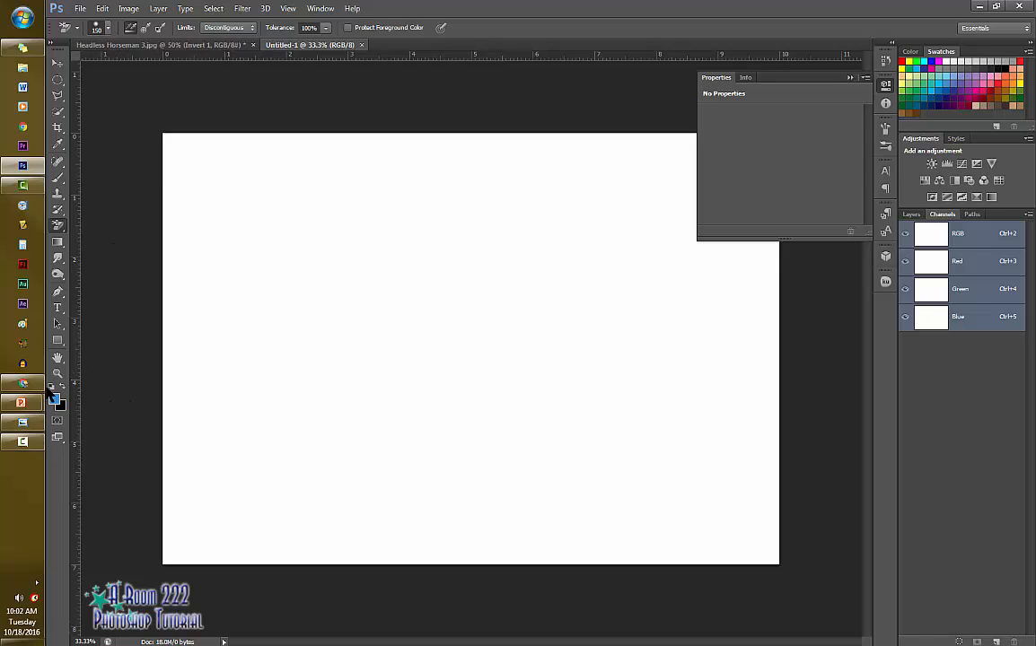
Fill the new document's background with black using the Paint Bucket and paste the copied horseman as a new layer.
left_click(57, 242)
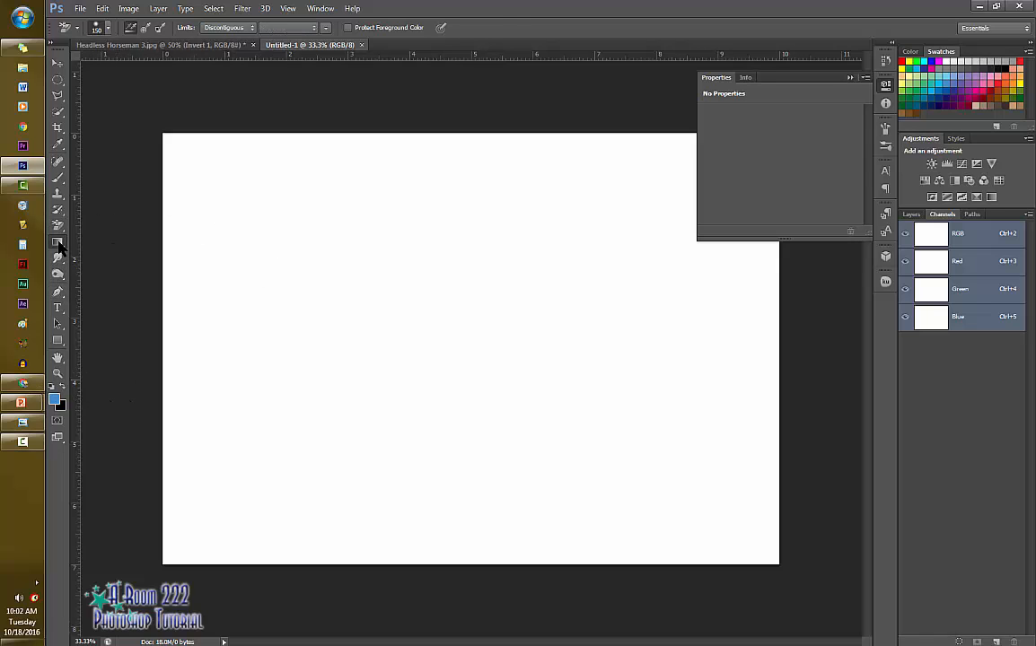
left_click(108, 230)
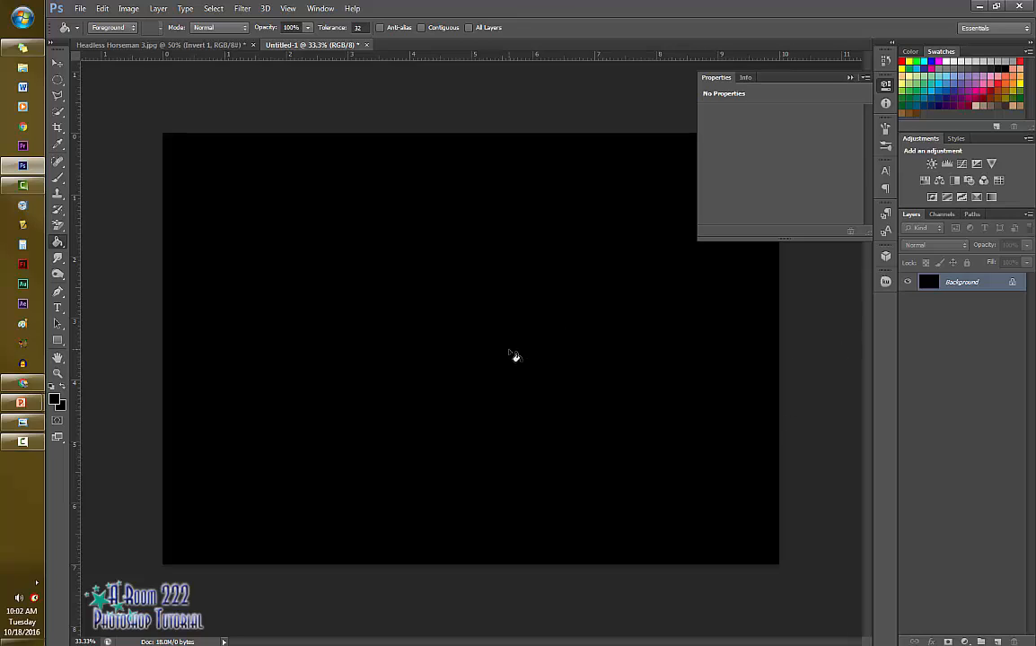
key("ctrl+v")
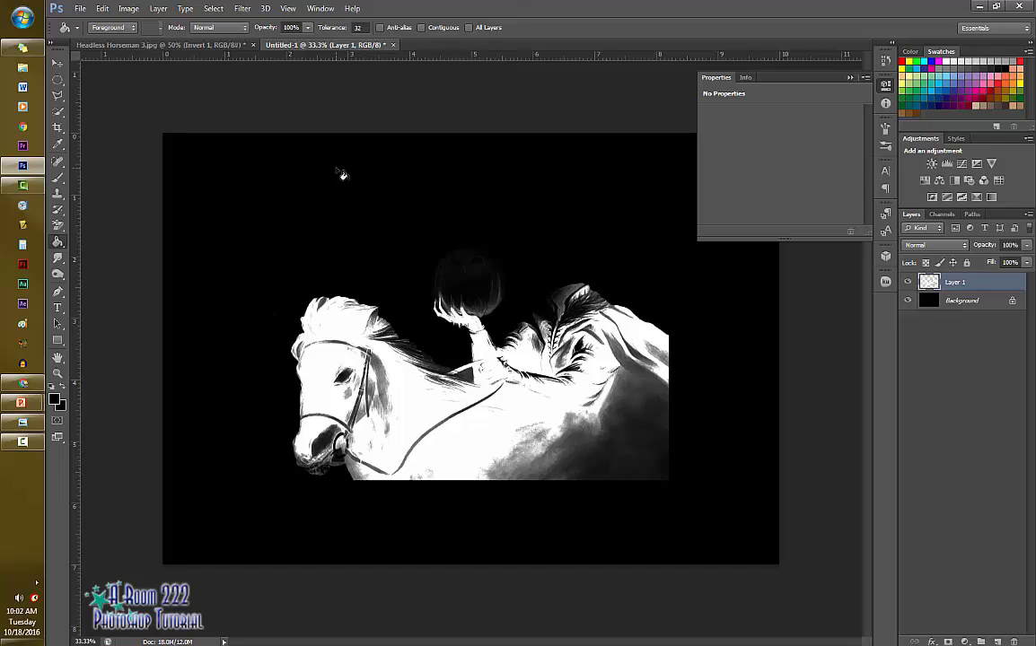
Scale the pasted horseman proportionally to about 113% and place it against the canvas's lower-right corner.
key("ctrl+t")
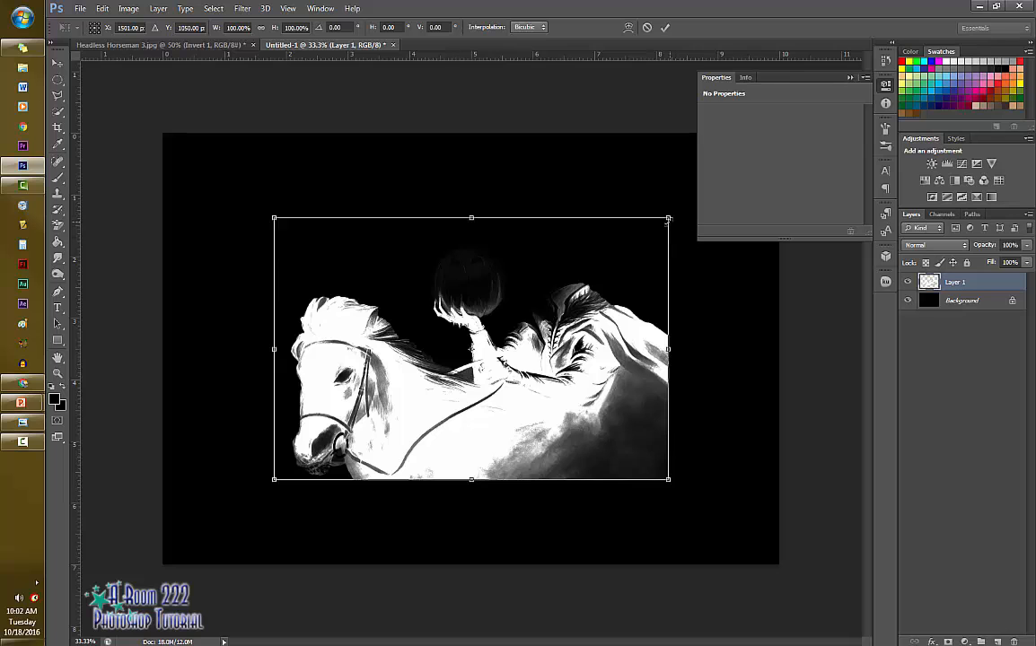
left_click_drag(668, 220, 721, 183)
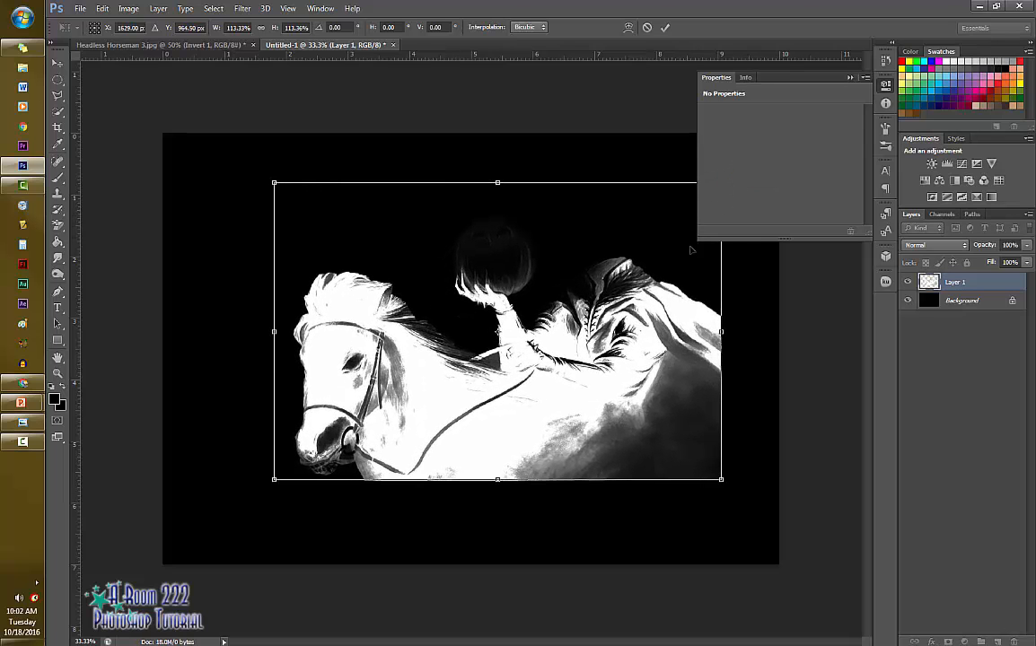
left_click_drag(634, 347, 705, 442)
left_click(849, 78)
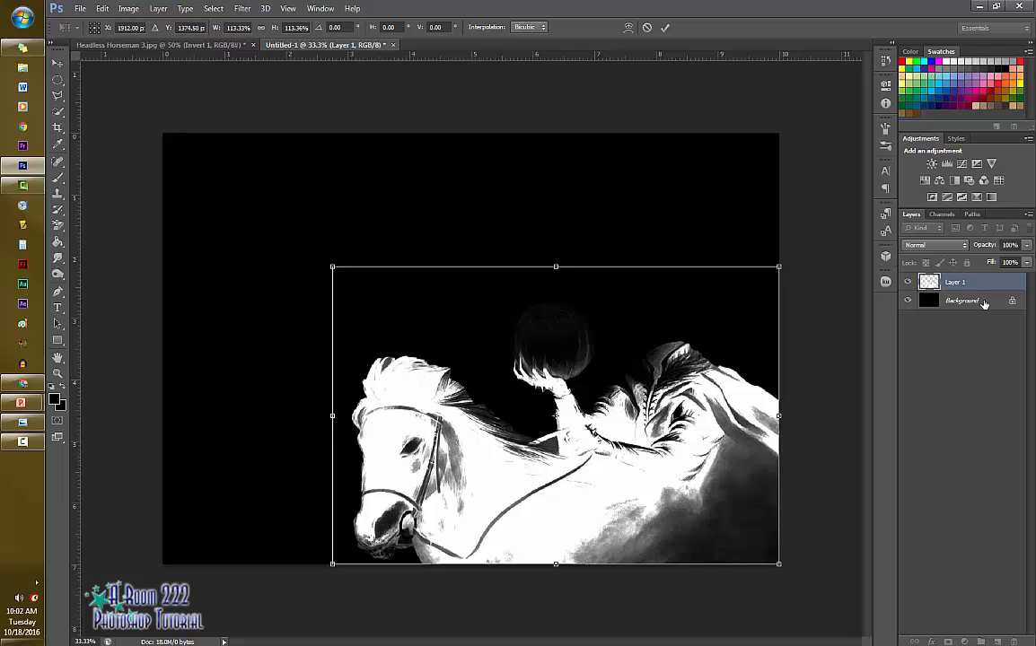
key("Return")
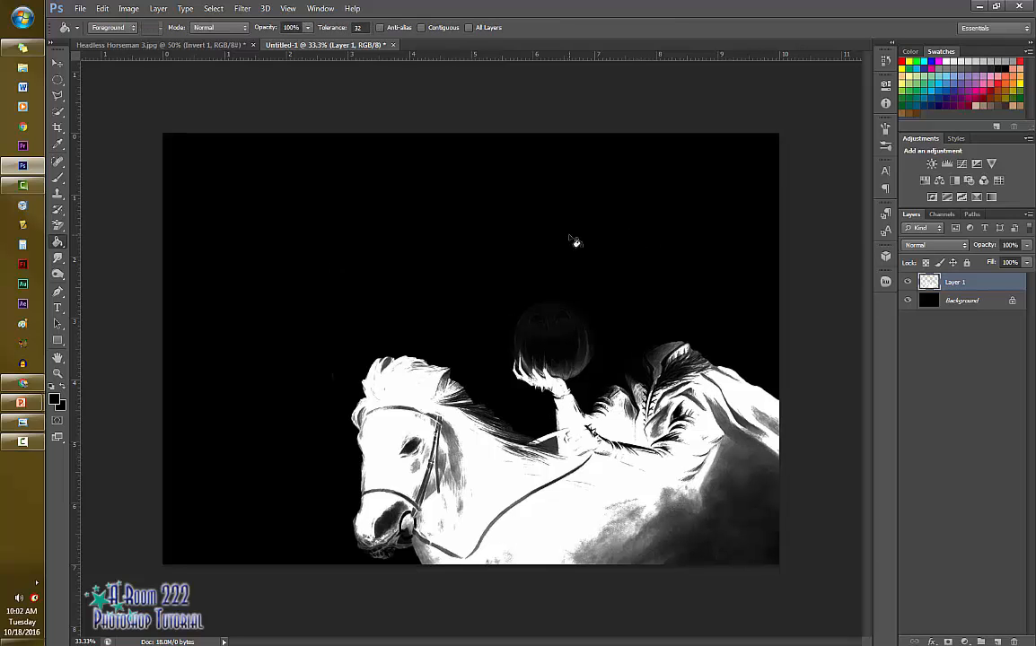
Crop the canvas to about 9.18 in wide, trimming black space above and in front of the horse, and lock Layer 1's transparent pixels.
key("c")
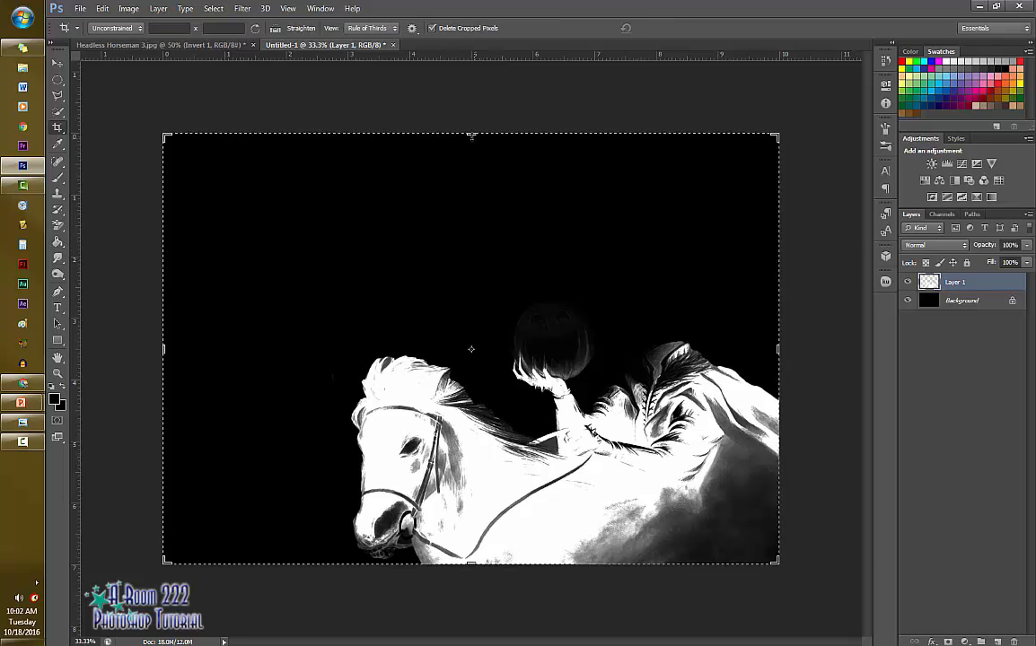
left_click_drag(467, 134, 465, 195)
left_click_drag(164, 350, 195, 350)
left_click_drag(472, 196, 473, 186)
left_click_drag(195, 350, 188, 351)
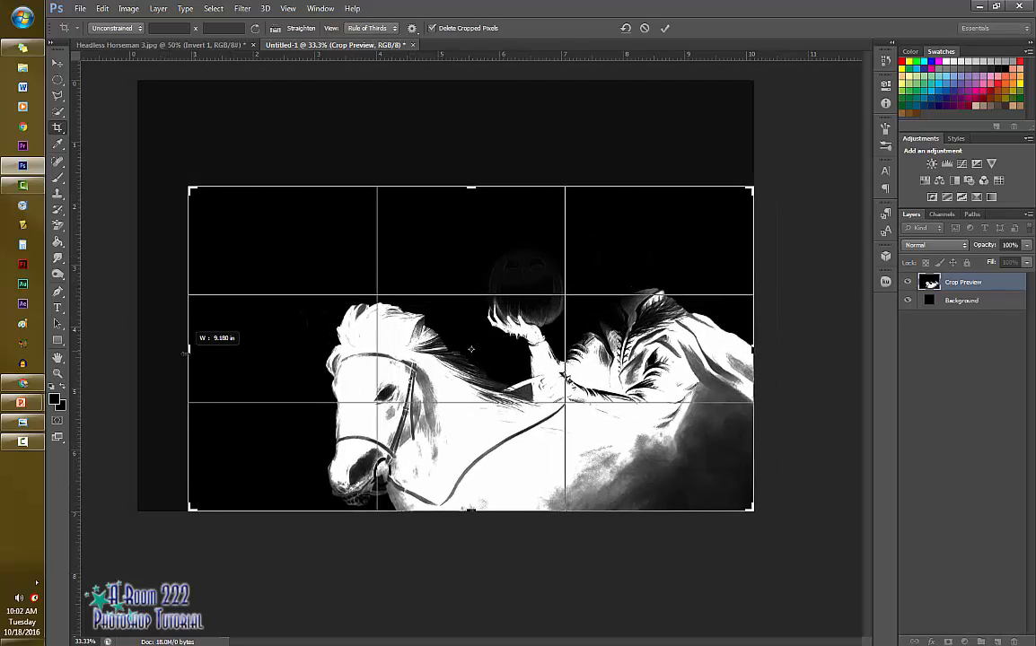
key("Return")
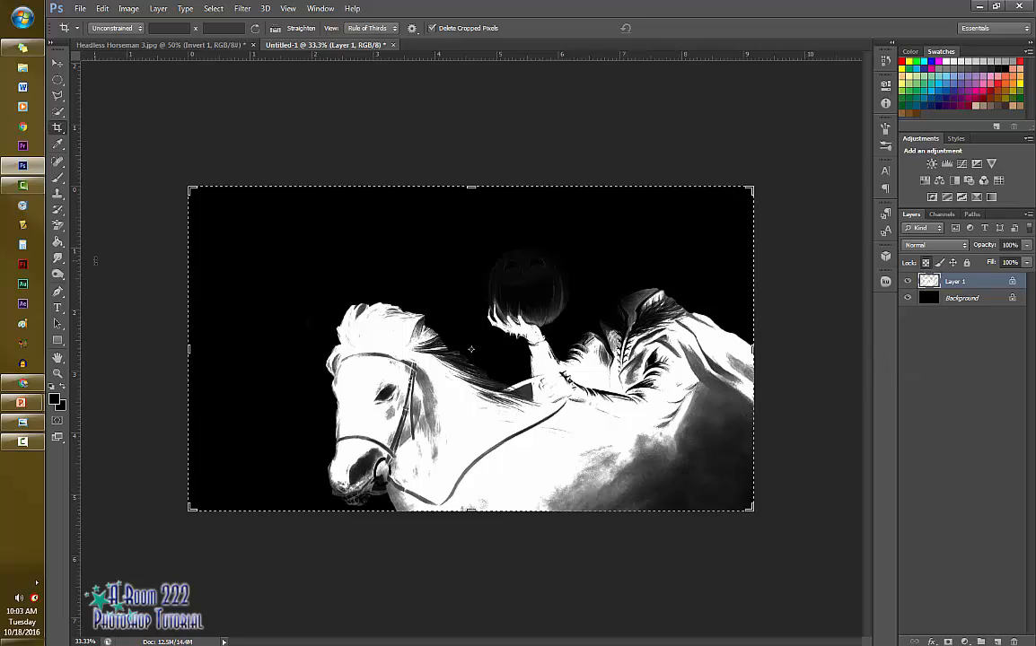
Paint the whole horseman golden yellow with a 200 px brush at 100% opacity.
left_click(59, 179)
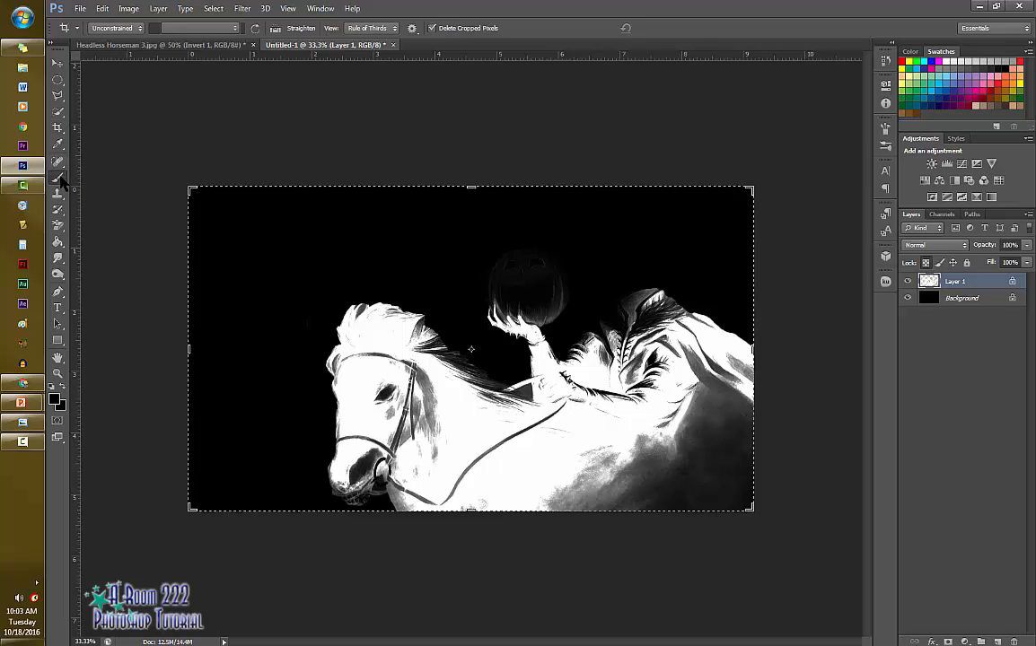
key("bracketright")
left_click(54, 400)
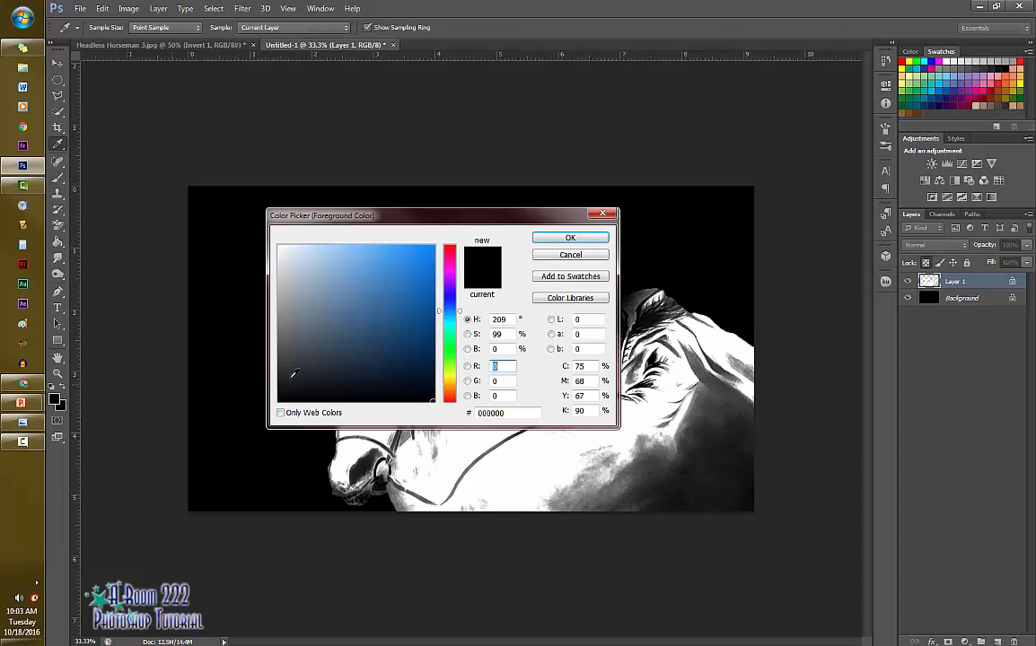
left_click(443, 379)
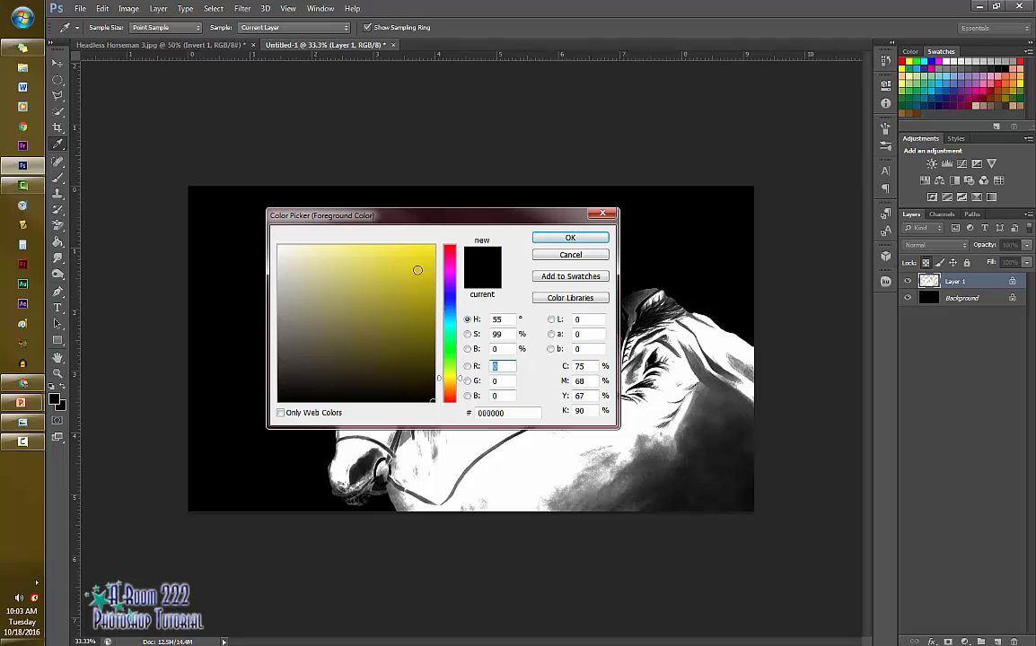
left_click(398, 248)
key("Return")
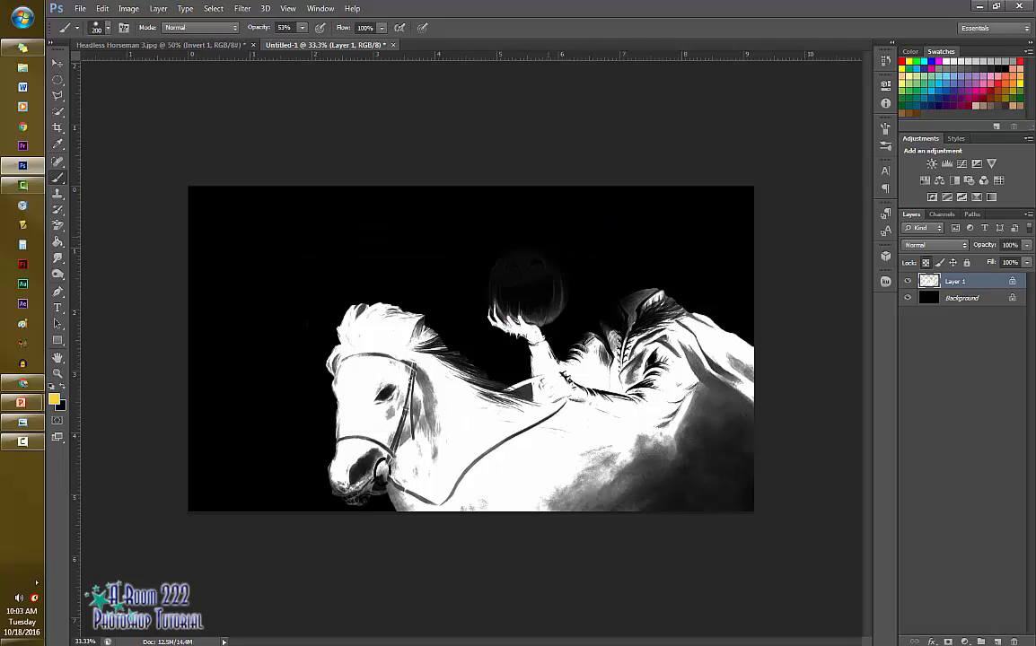
left_click(302, 27)
left_click_drag(302, 45, 336, 47)
mouse_move(352, 367)
left_mouse_down()
mouse_move(386, 316)
mouse_move(502, 260)
mouse_move(555, 411)
mouse_move(777, 496)
mouse_move(680, 433)
mouse_move(628, 381)
mouse_move(548, 431)
mouse_move(613, 418)
mouse_move(565, 370)
mouse_move(503, 342)
mouse_move(467, 369)
mouse_move(547, 410)
mouse_move(664, 399)
mouse_move(663, 332)
mouse_move(696, 399)
mouse_move(646, 310)
mouse_move(602, 287)
mouse_move(592, 269)
mouse_move(541, 383)
left_mouse_up()
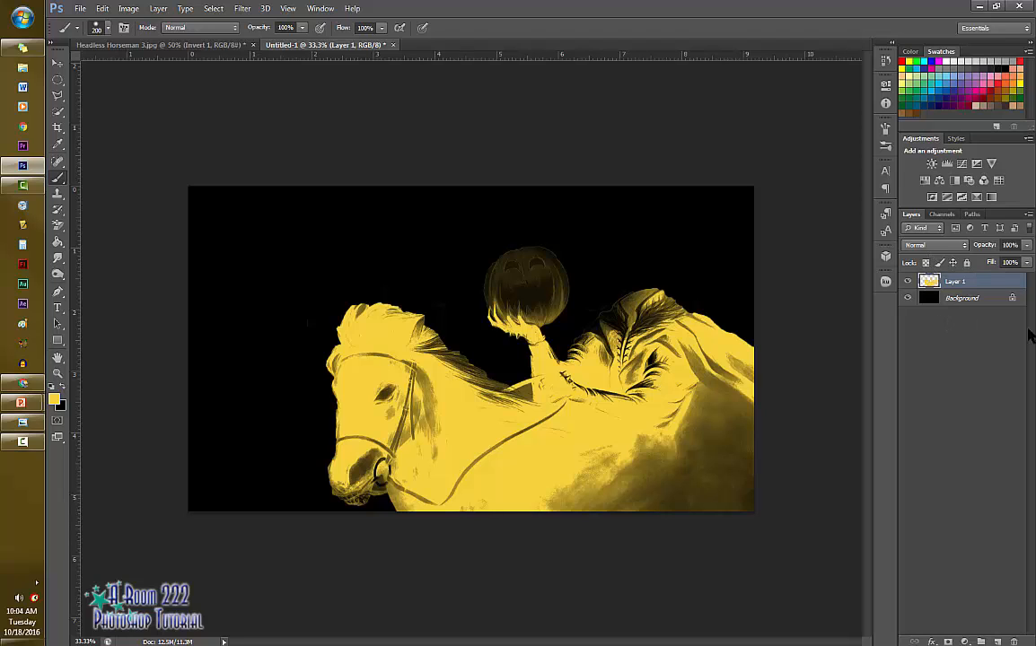
Add an Outer Glow style to Layer 1 in red ff0000 with 50% opacity.
right_click(988, 281)
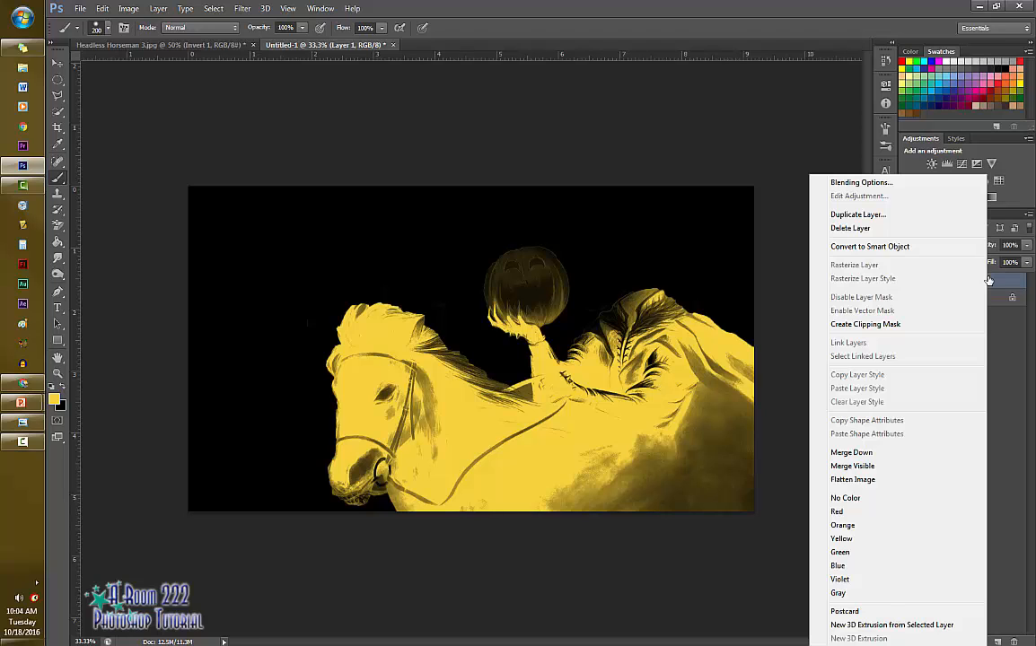
left_click(862, 183)
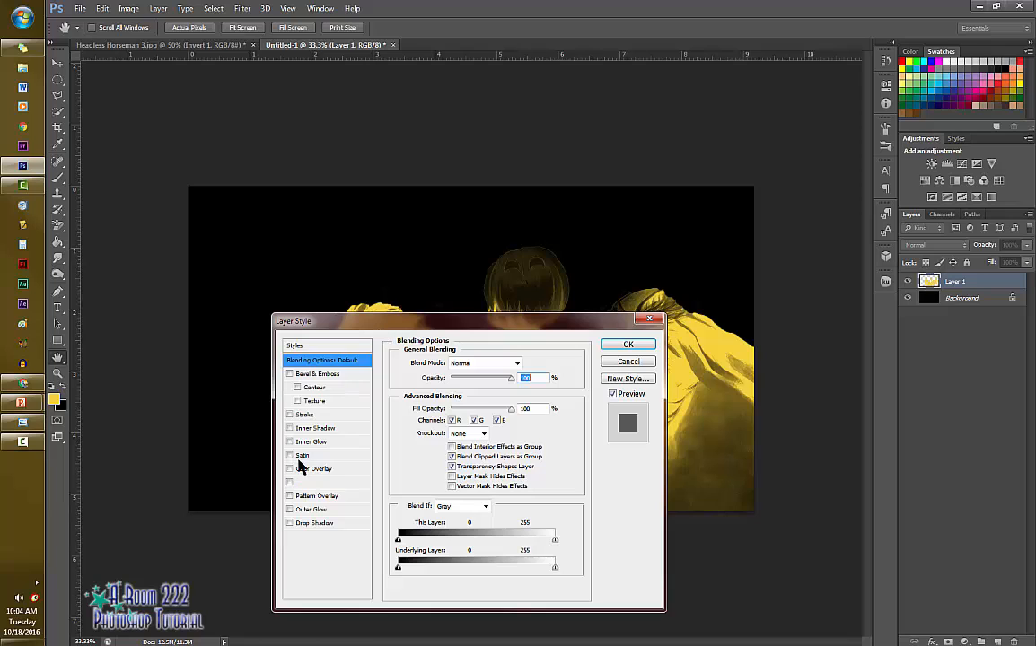
left_click(312, 510)
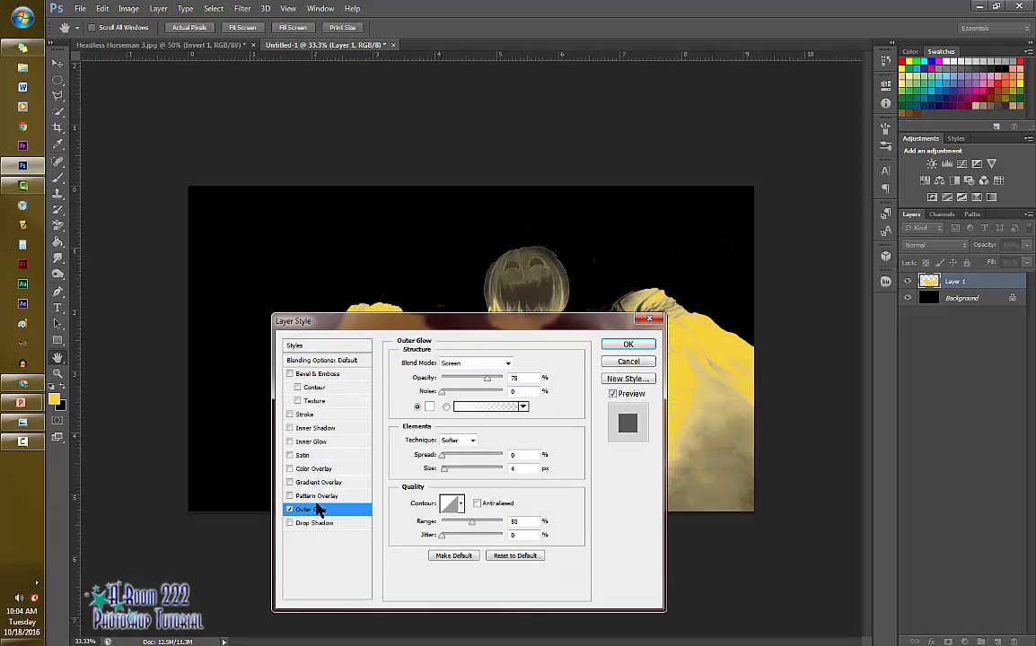
left_click_drag(508, 330, 310, 80)
left_click(268, 159)
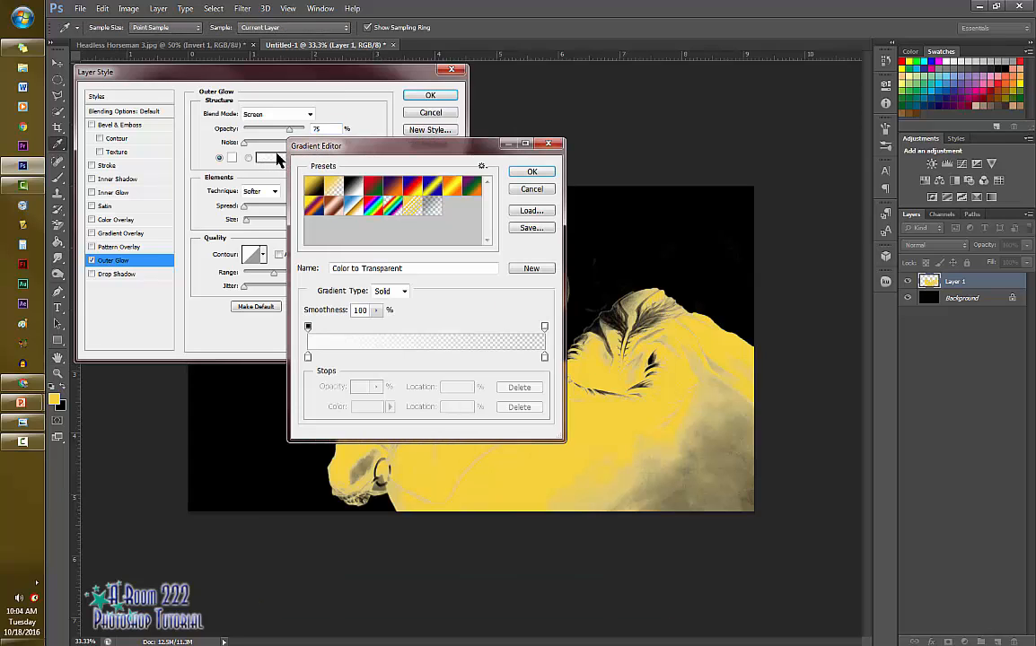
left_click(528, 173)
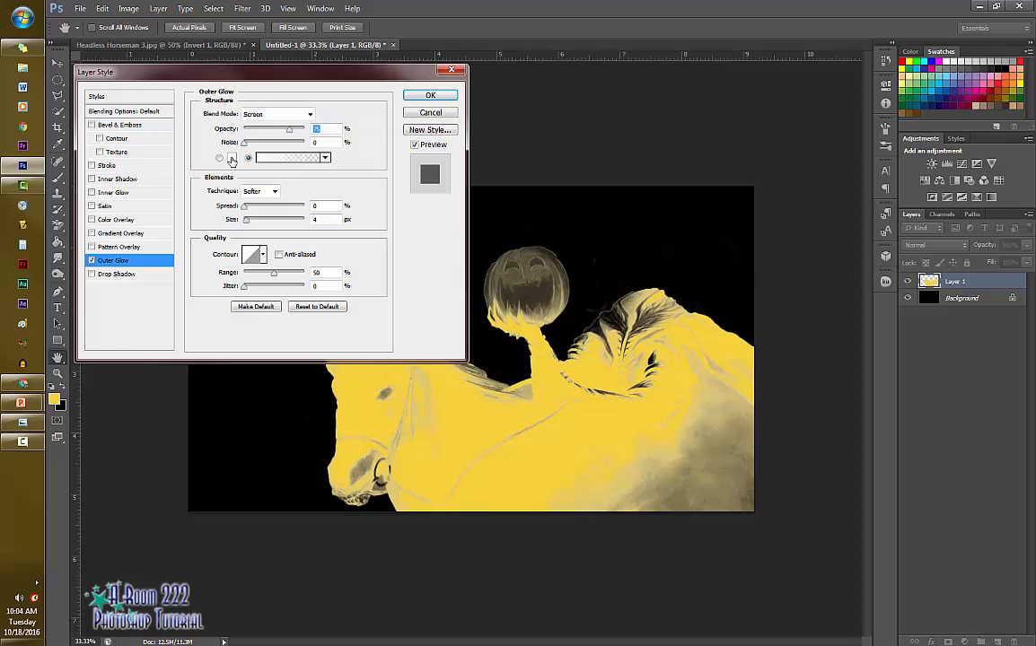
left_click(231, 159)
left_click(435, 246)
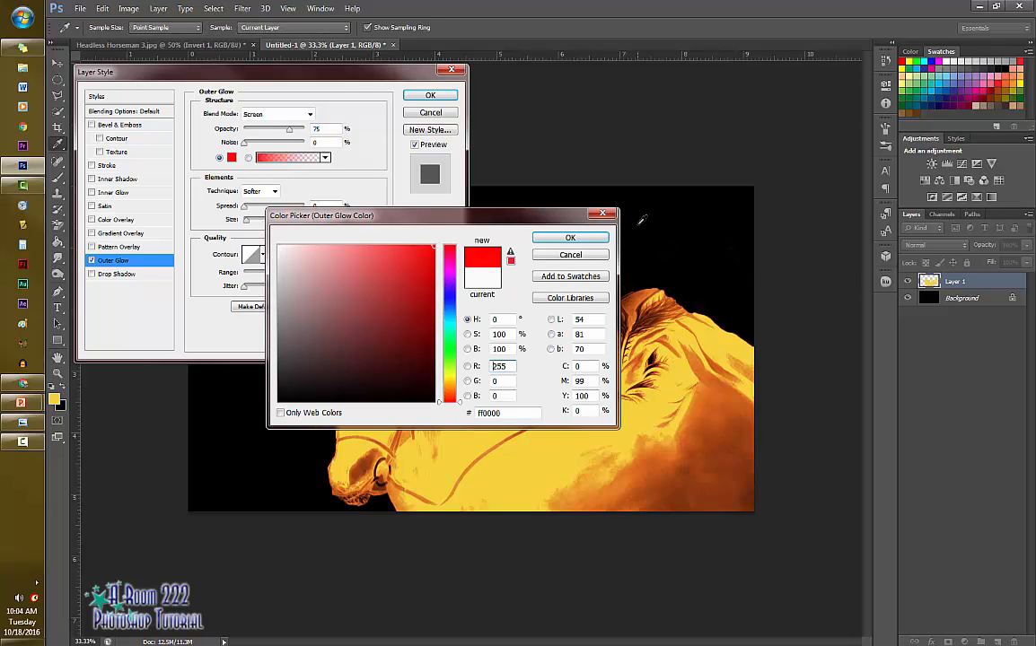
left_click(571, 236)
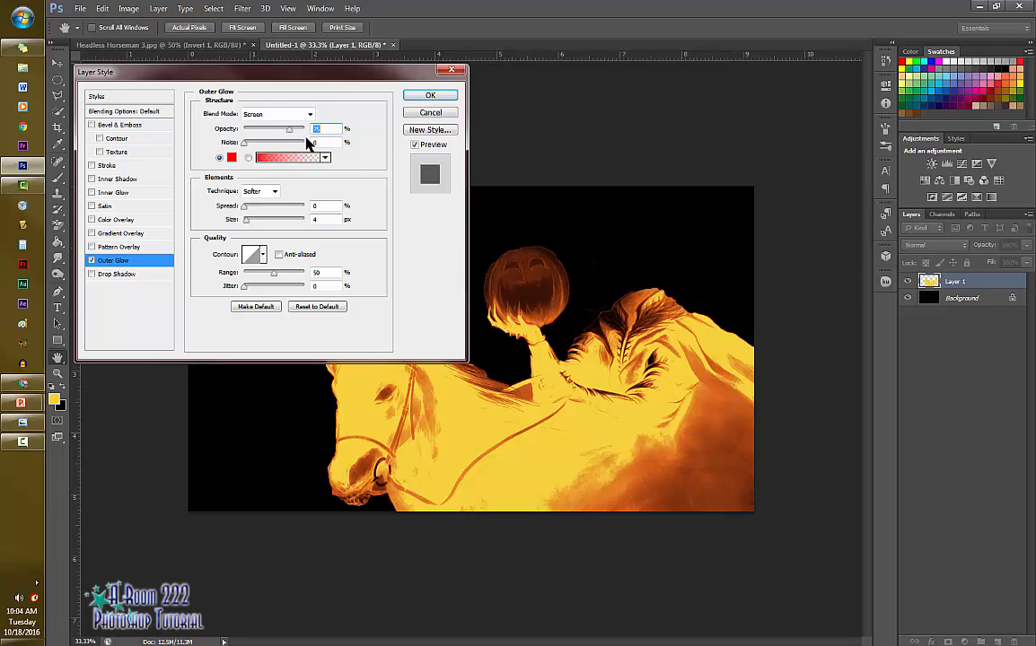
left_click_drag(274, 134, 277, 132)
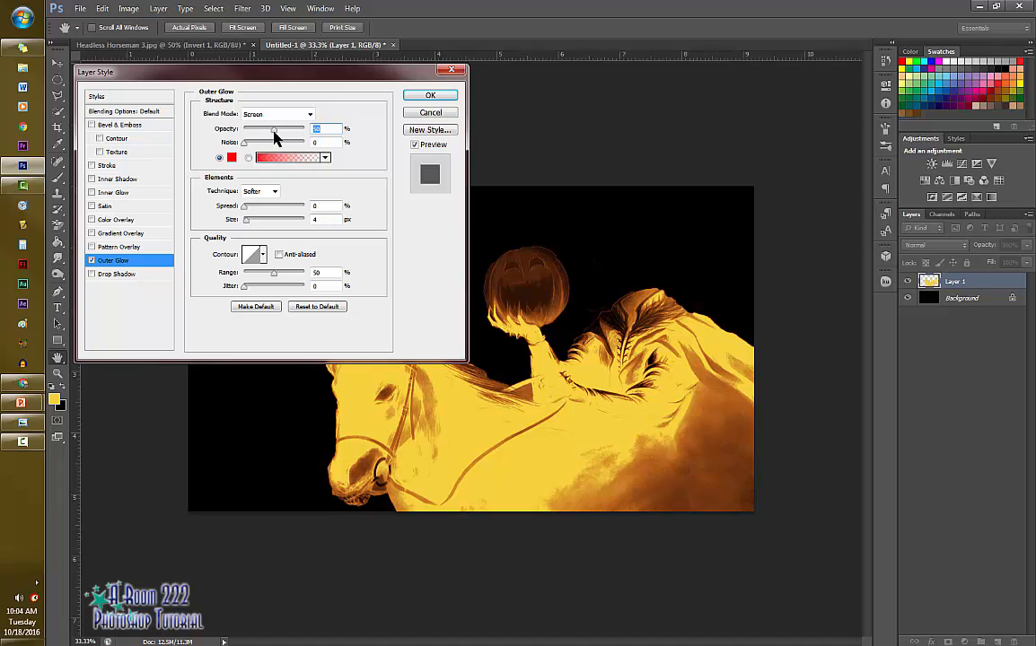
left_click(431, 97)
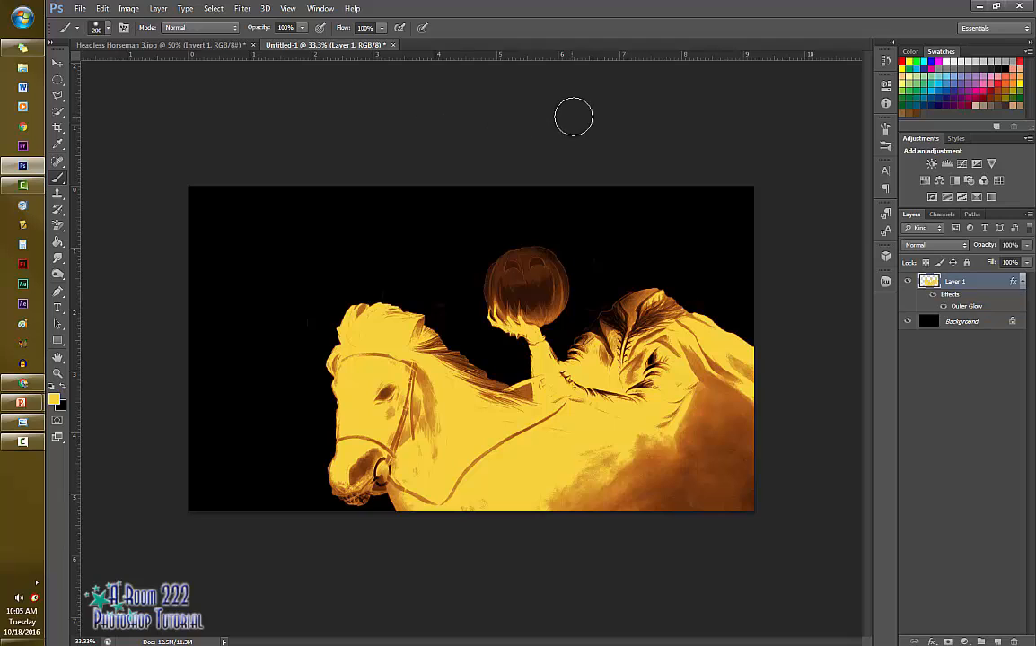
Lock the transparent pixels of the glowing horseman layer.
left_click(926, 262)
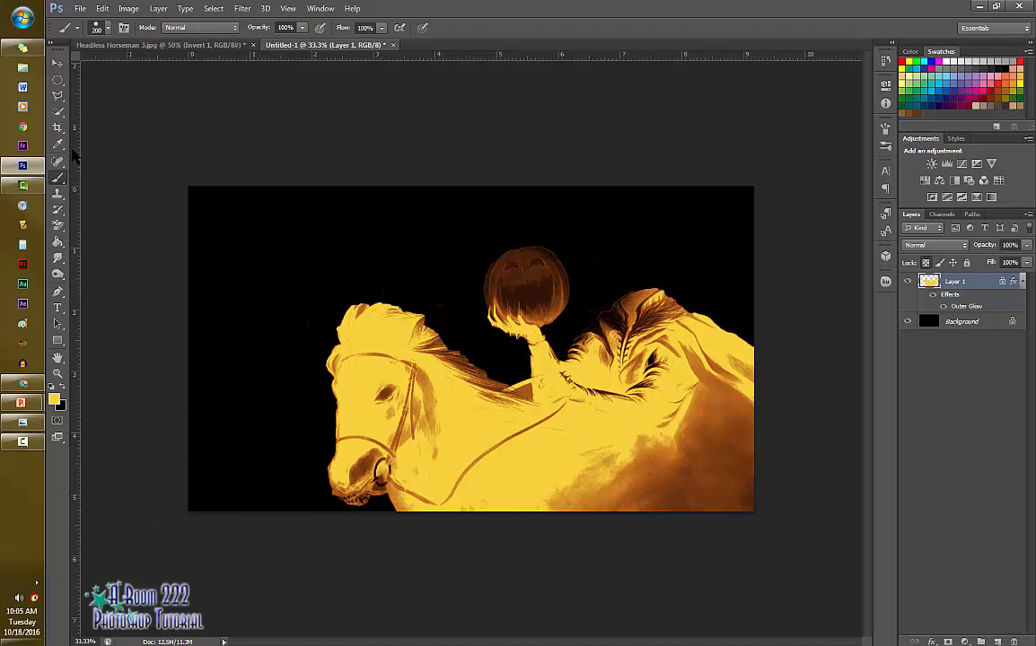
Set the foreground color to a bright orange.
left_click(55, 400)
left_click_drag(458, 381, 459, 388)
left_click_drag(410, 264, 405, 249)
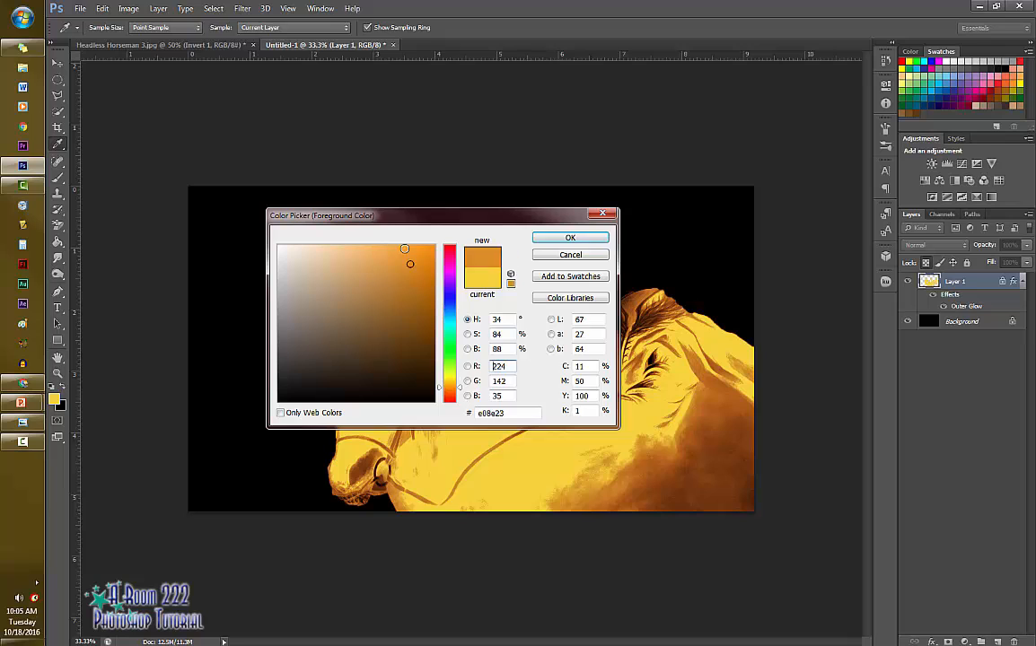
key("Return")
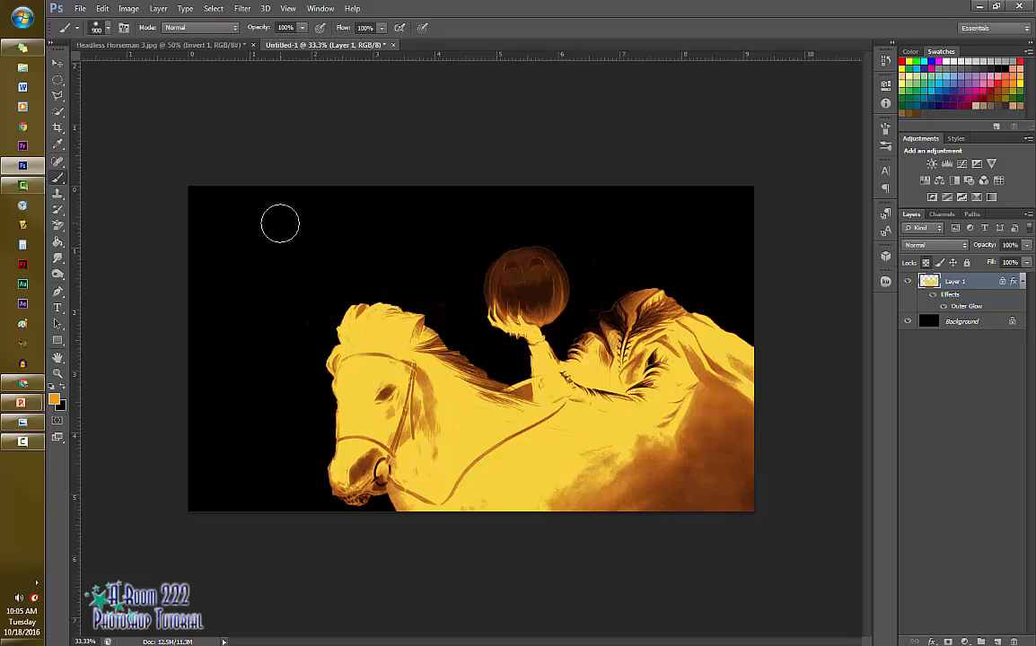
Set the brush to 1000 px, 31% hardness and 63% opacity, and shade the edges of the horseman orange.
key("bracketright")
left_click(106, 26)
left_click(101, 96)
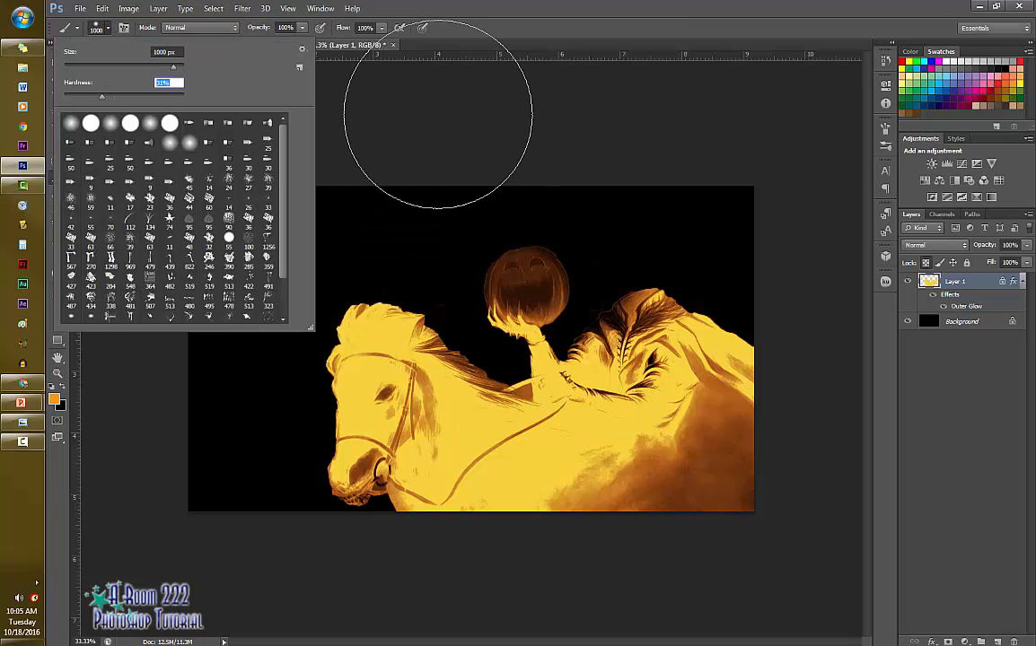
key("Return")
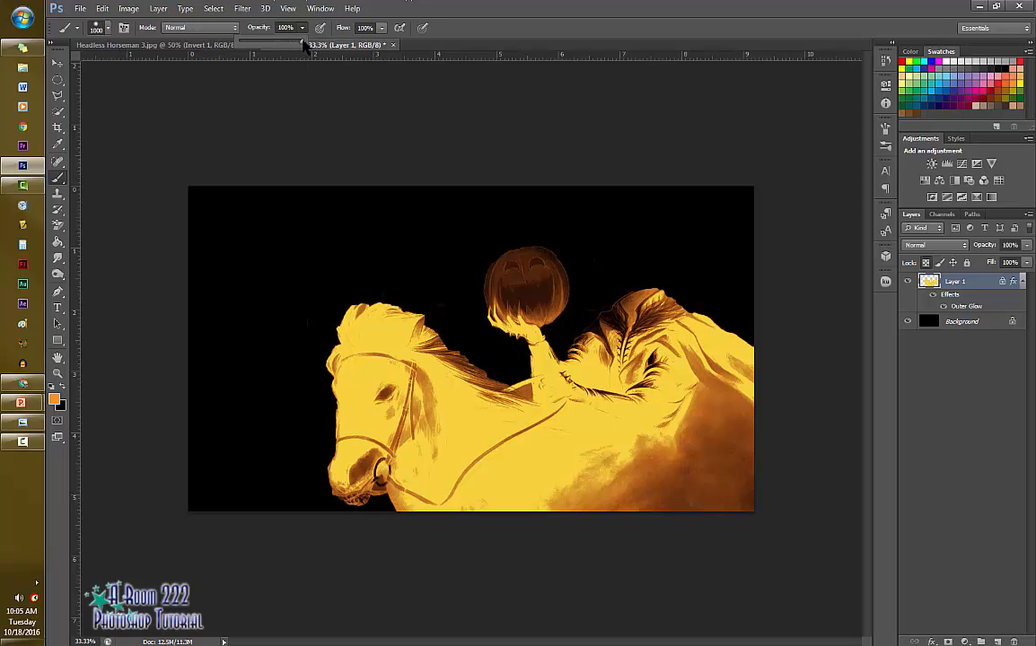
left_click_drag(303, 42, 286, 48)
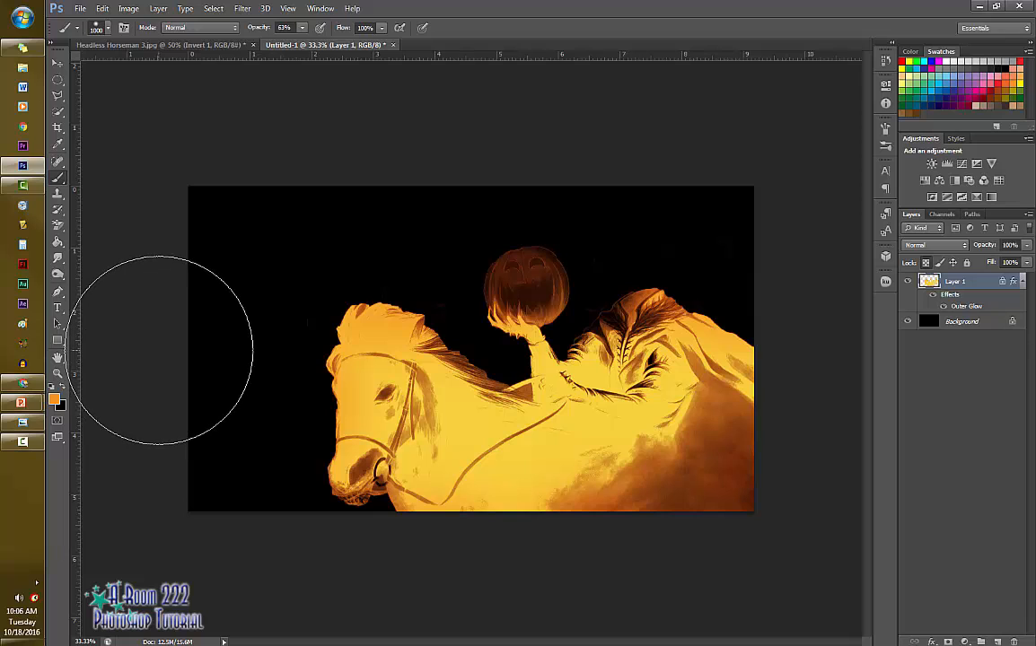
Open the image fire_stock_1 from the Misc folder of the Stock Photos.
left_click(80, 8)
mouse_move(102, 8)
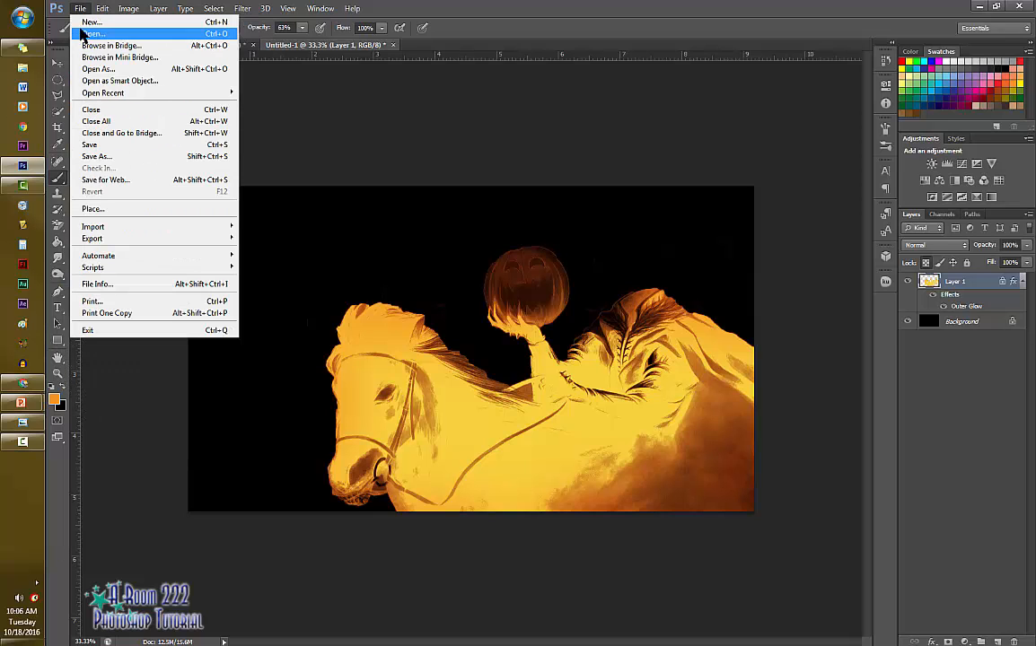
left_click(82, 31)
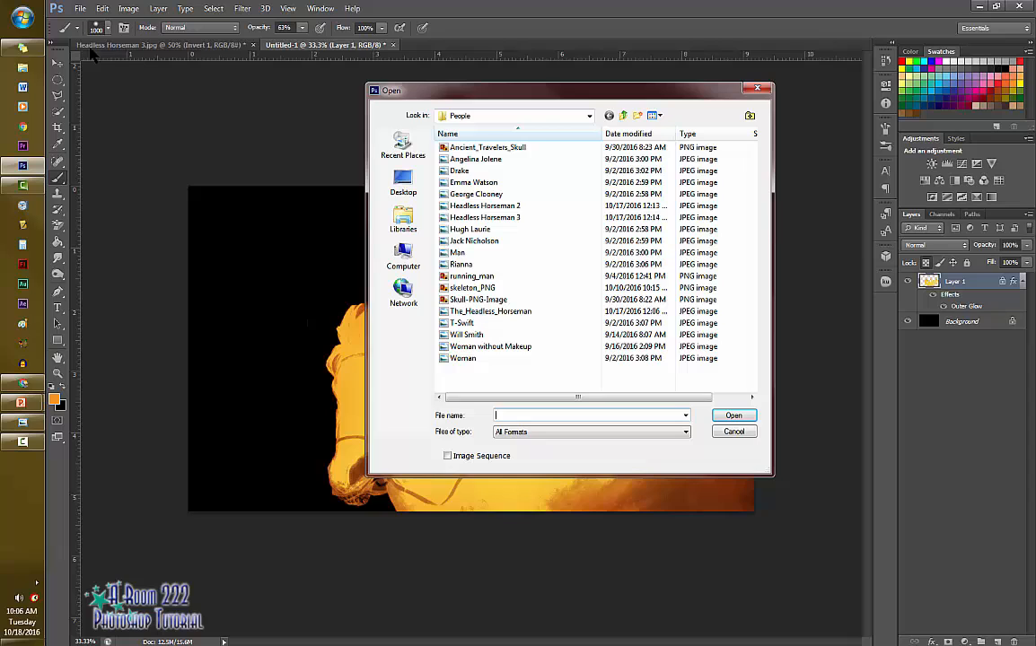
left_click(623, 115)
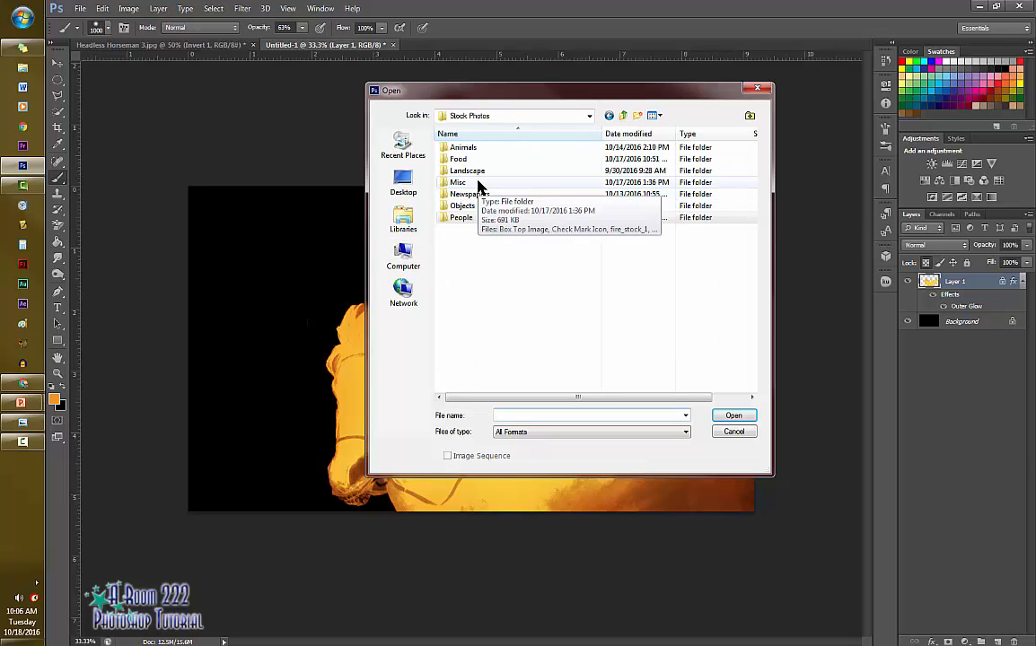
double_click(459, 183)
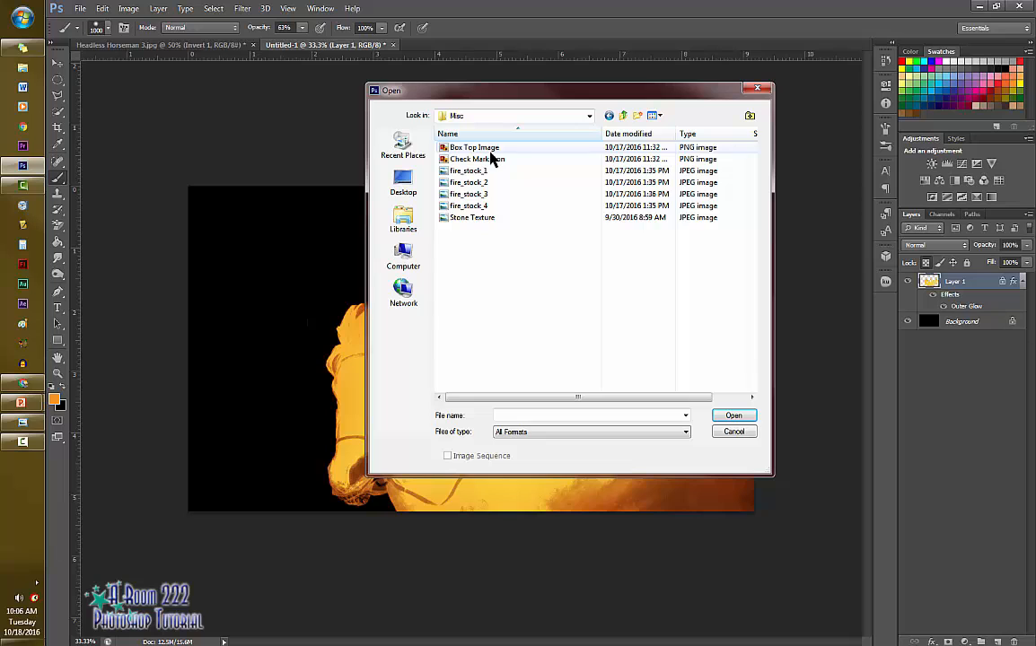
left_click(499, 170)
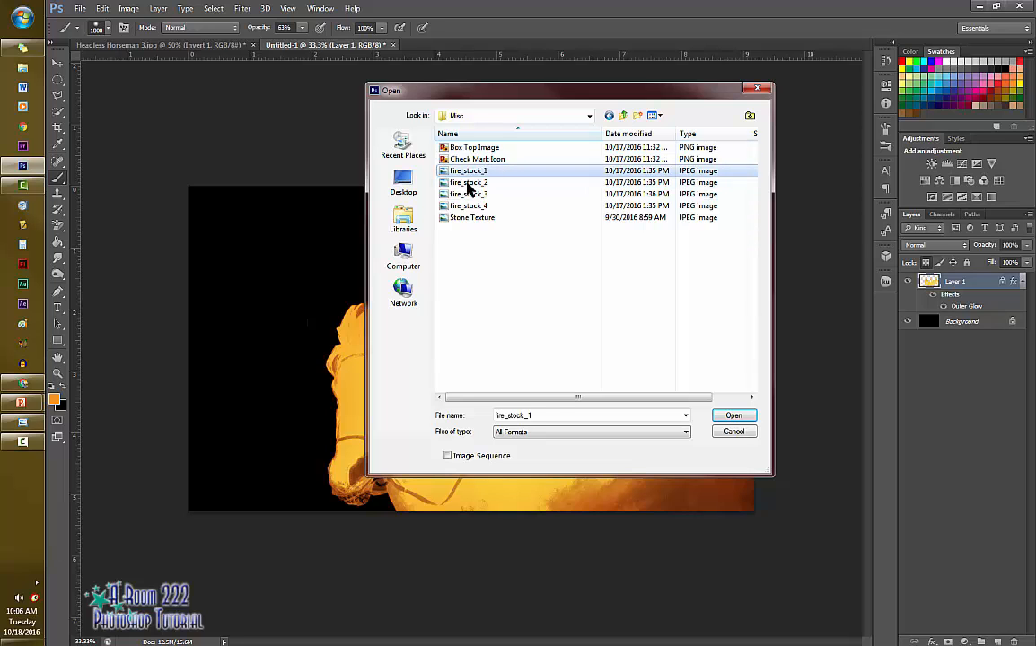
left_click(733, 416)
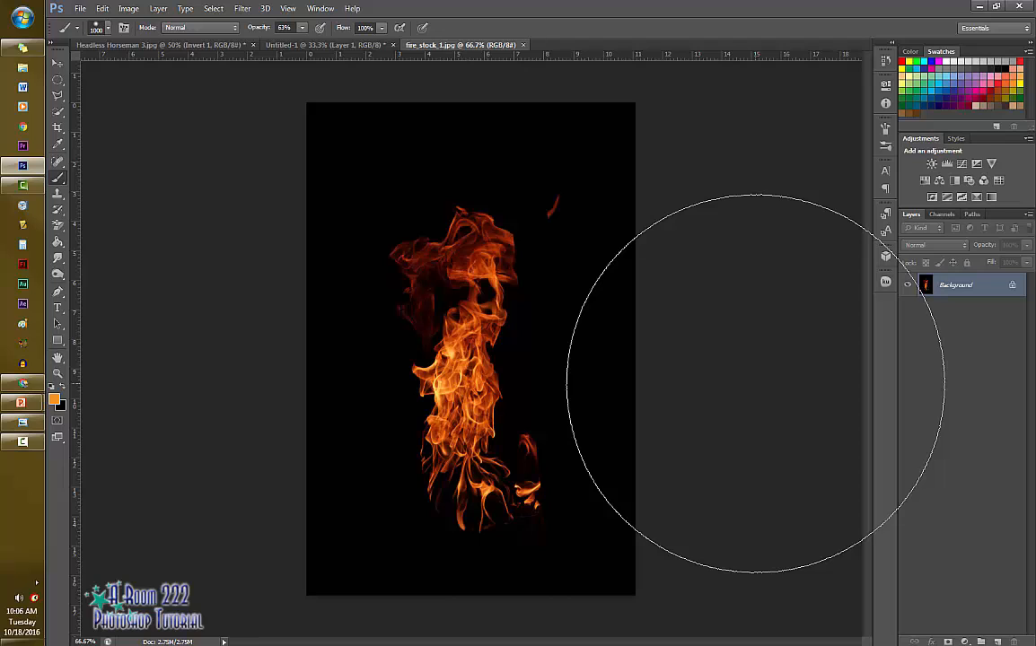
Isolate the Green channel, load it as a selection of the flames, and restore the full RGB view.
left_click(946, 217)
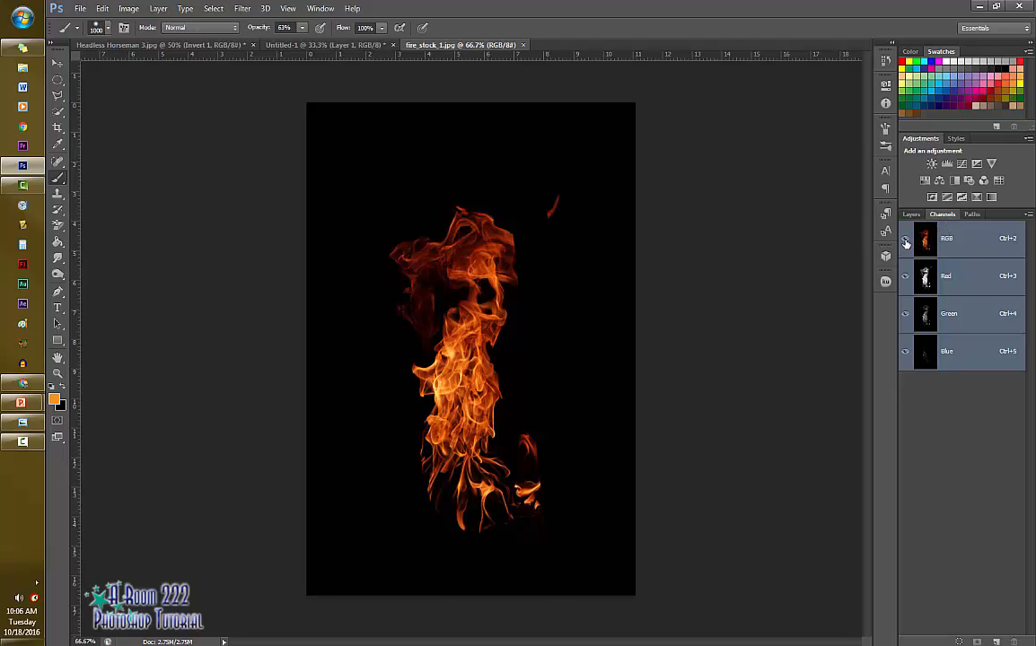
left_click(906, 280)
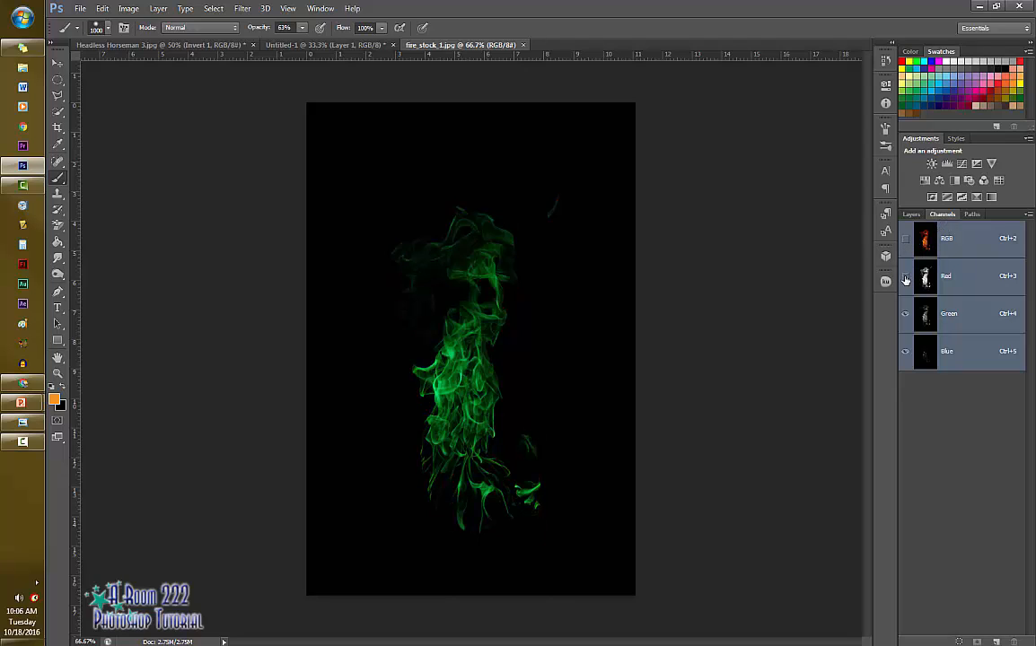
left_click(906, 355)
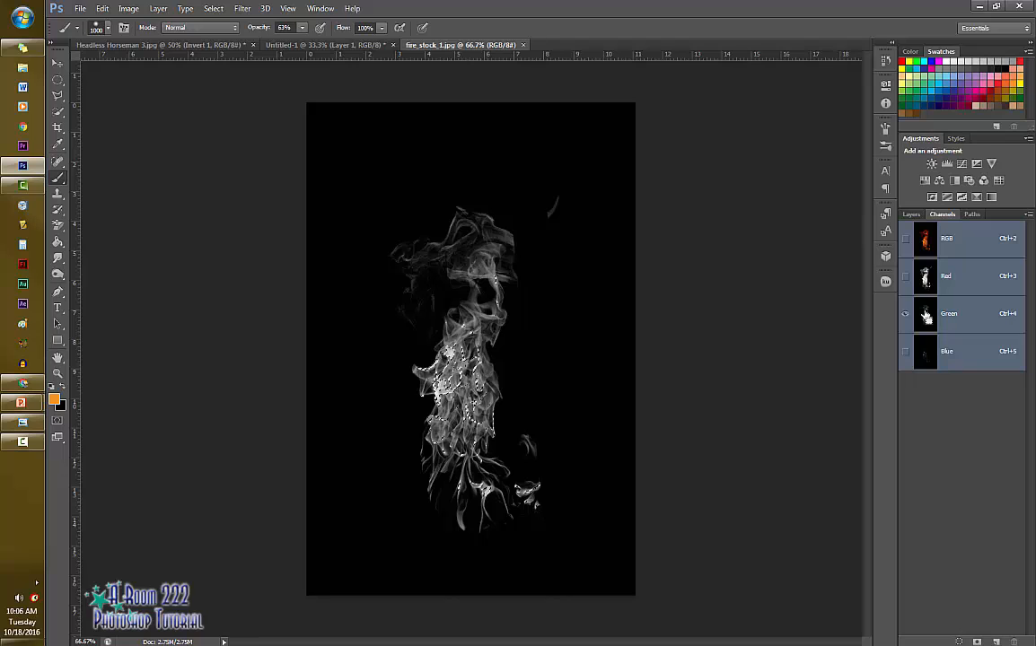
left_click(906, 239)
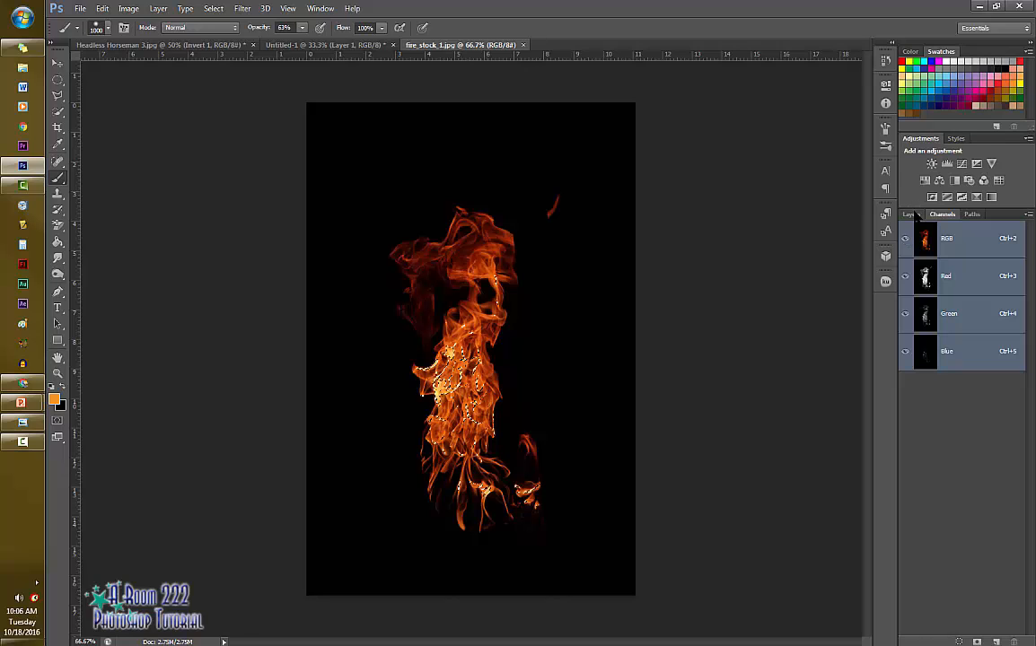
left_click(911, 215)
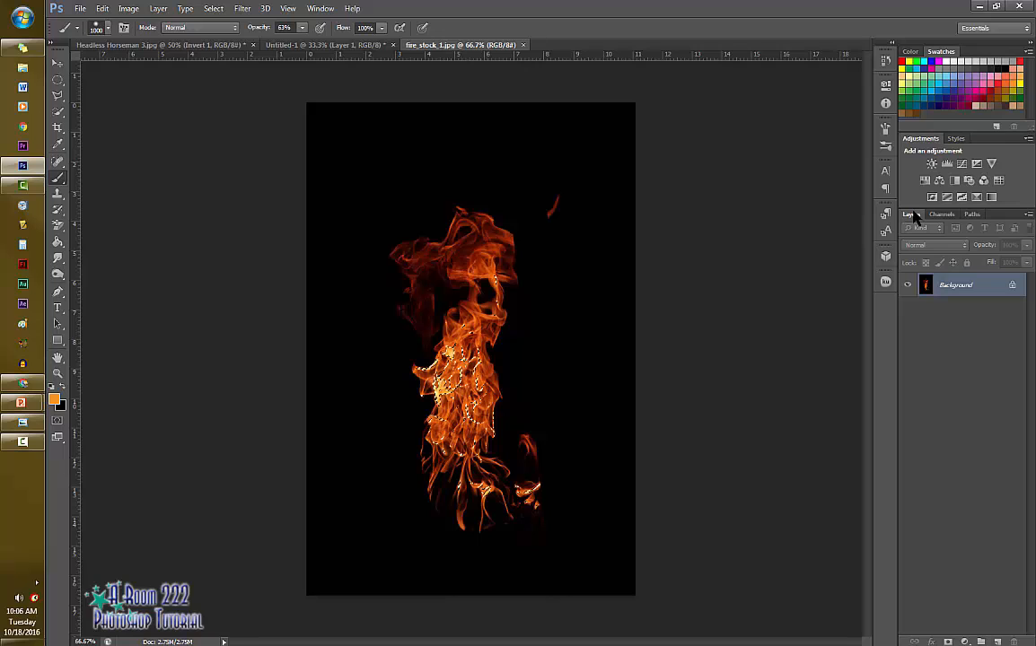
Copy the selected flames to a new layer and delete the Background layer of the fire image.
key("ctrl+j")
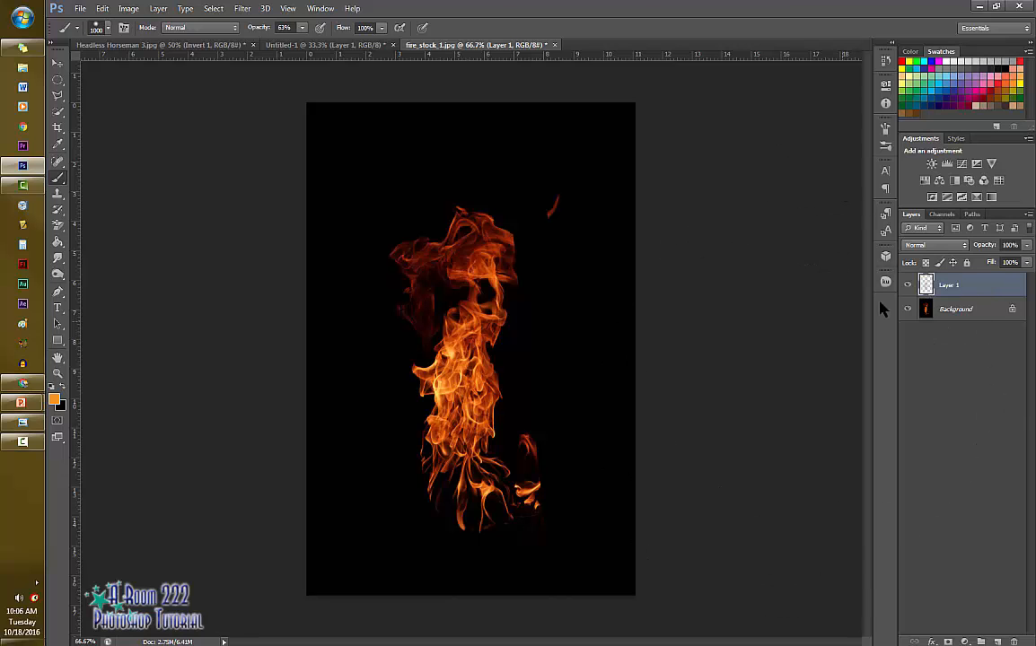
left_click(949, 311)
key("Delete")
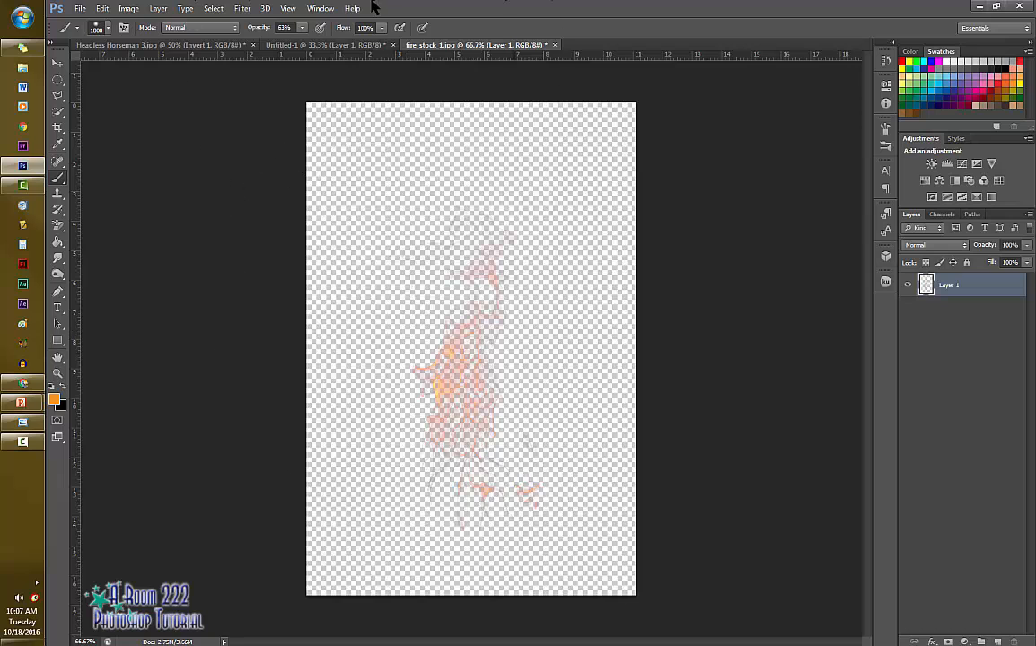
Copy the cut-out flame layer into the Untitled-1 document over the horse's head, and dock the fire image again.
left_click_drag(485, 47, 656, 130)
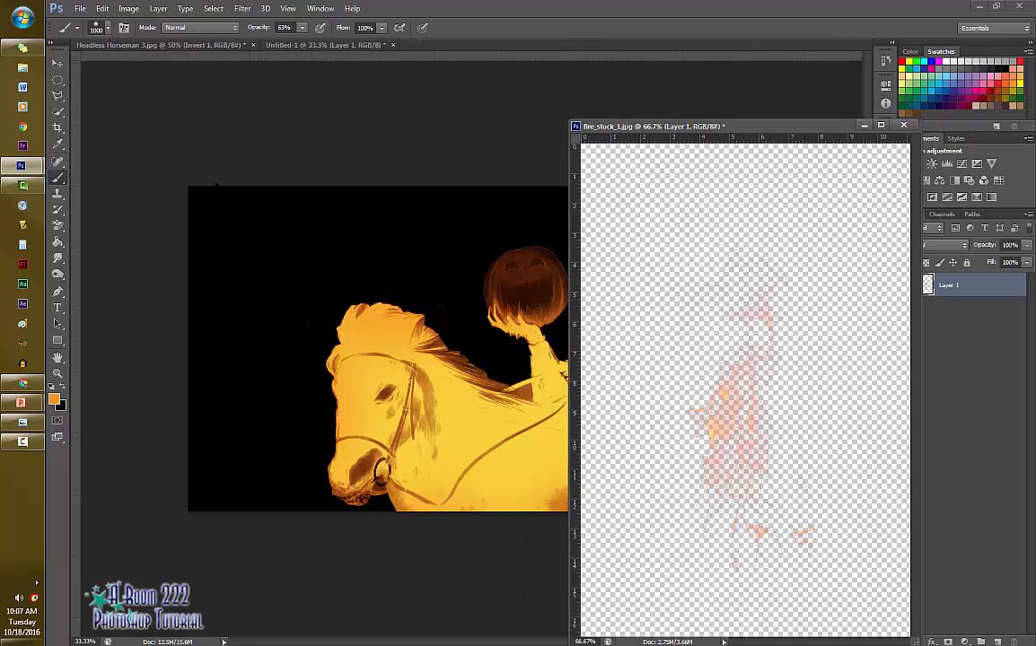
left_click(56, 63)
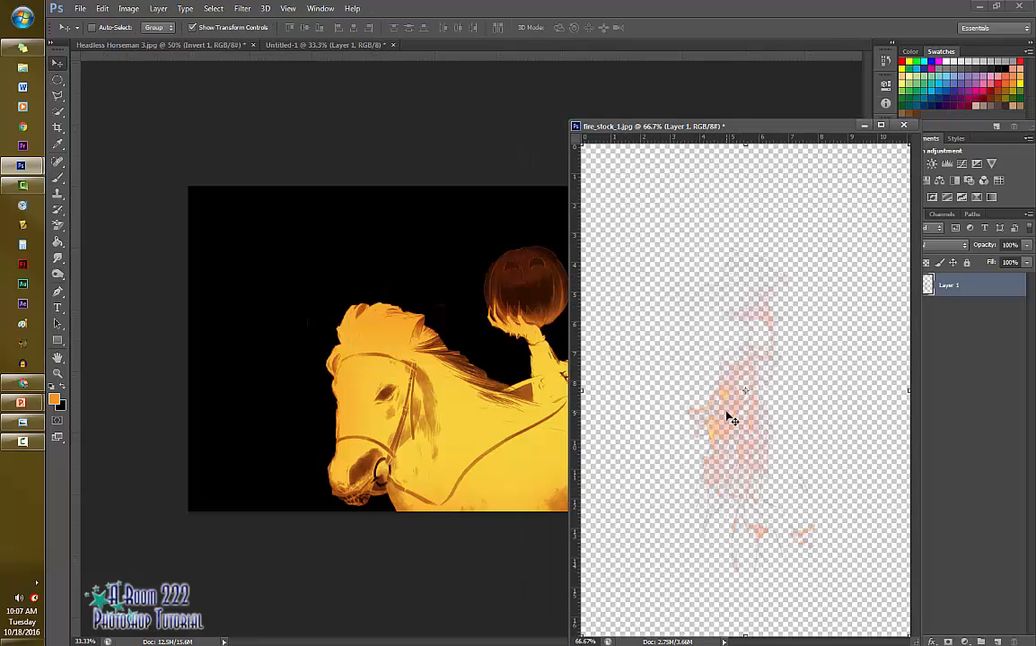
left_click_drag(731, 420, 352, 338)
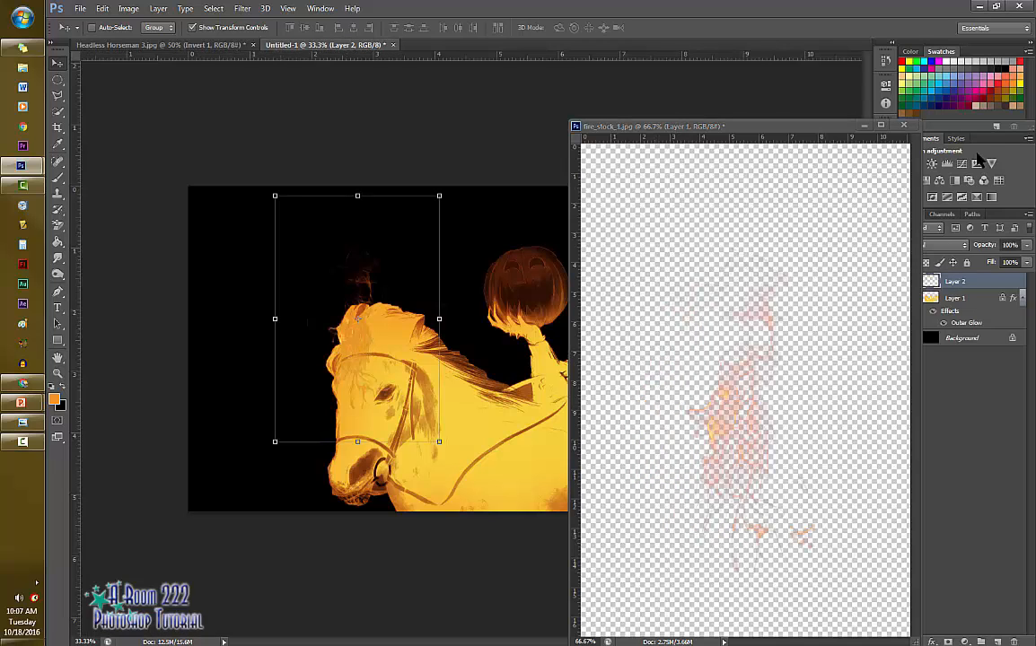
left_click_drag(789, 133, 646, 46)
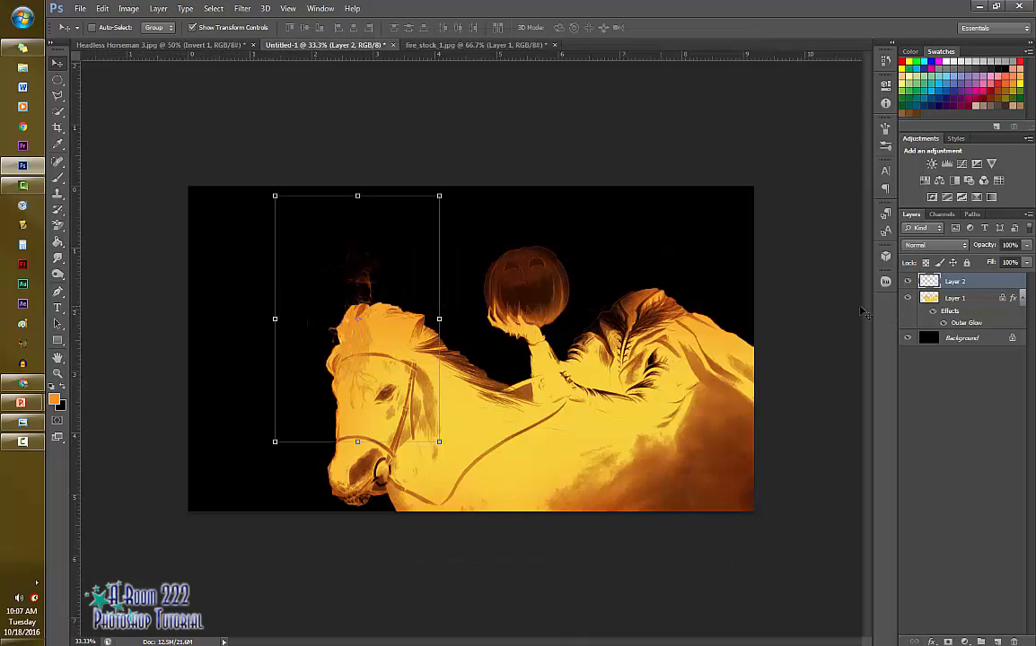
Convert Layer 2 to a smart object, then rotate it by about 18° and place it along the horse's face.
right_click(996, 284)
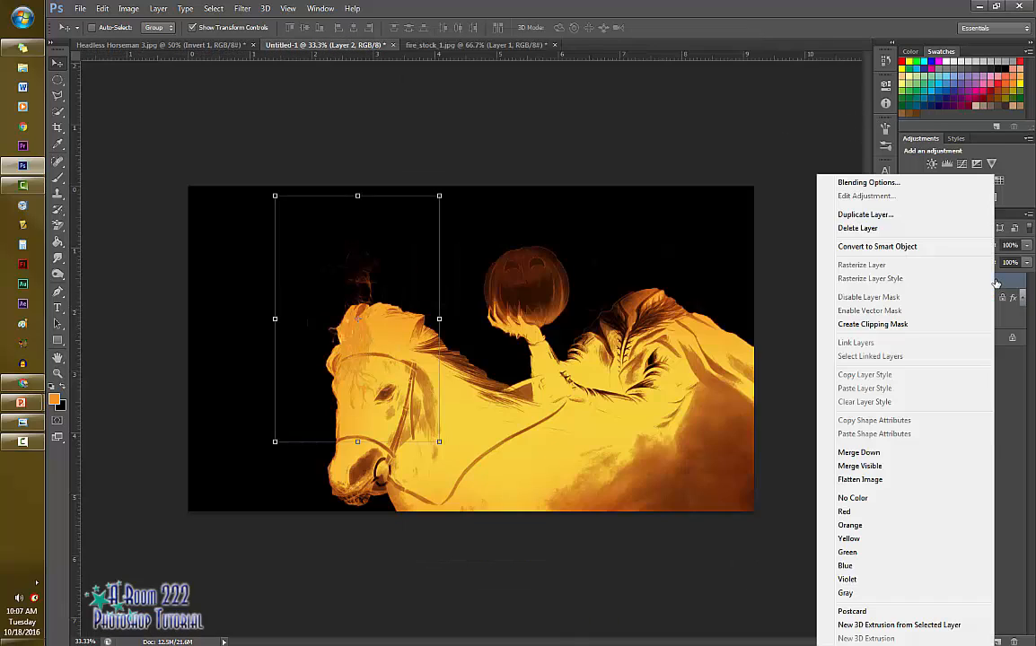
left_click(893, 247)
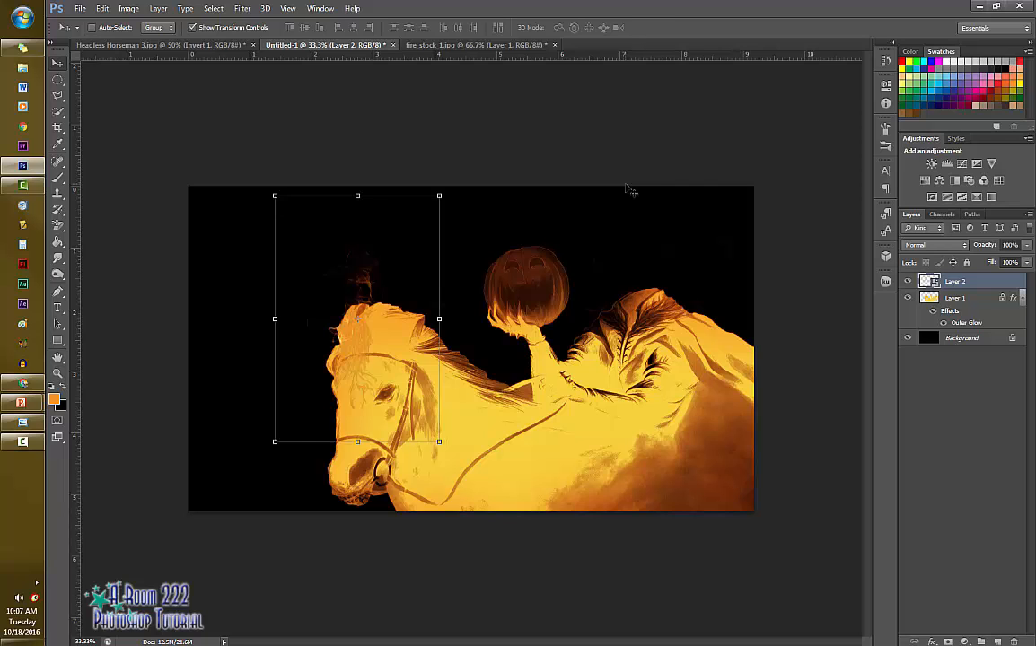
left_click_drag(400, 327, 393, 346)
left_click_drag(455, 299, 465, 332)
left_click_drag(392, 365, 396, 358)
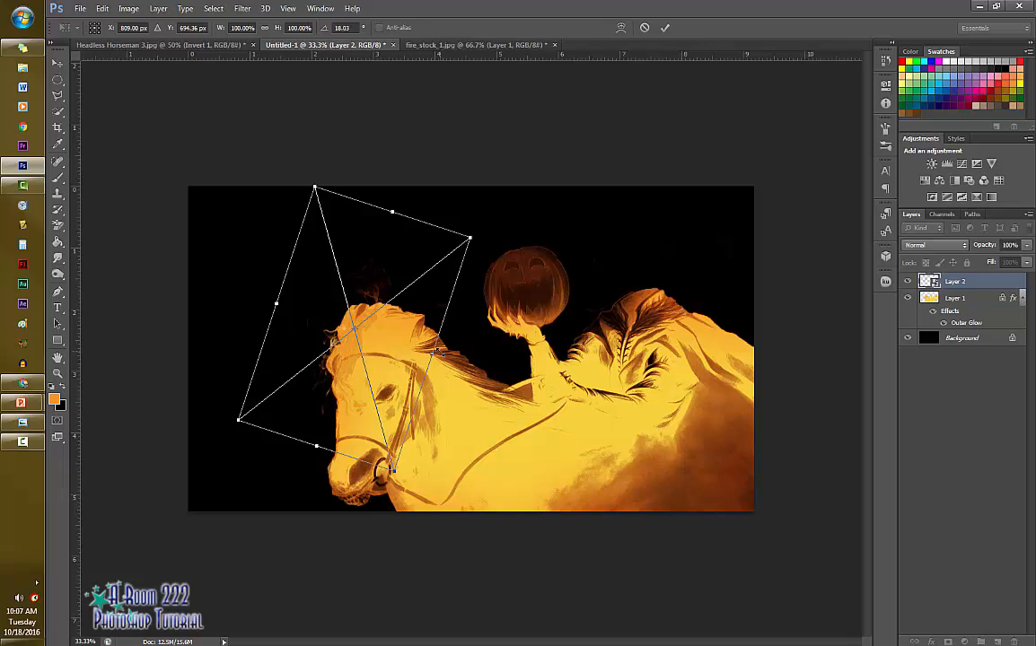
key("Return")
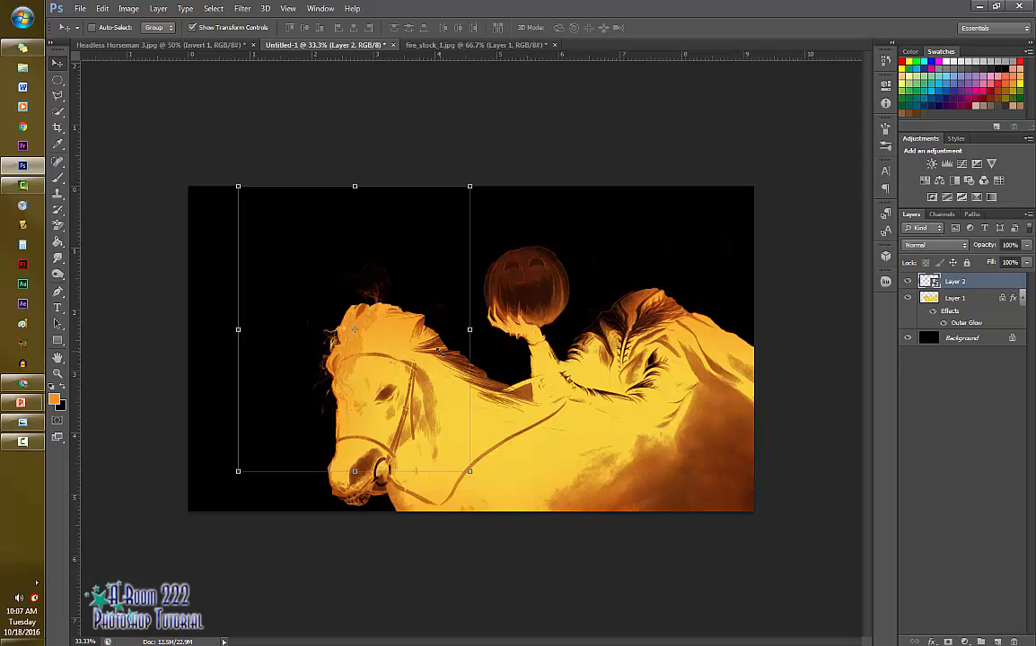
Duplicate the flame layer onto the horse's muzzle and stack two more copies there.
key("ctrl+j")
left_click_drag(366, 294, 401, 459)
key("ctrl+j")
key("ctrl+j")
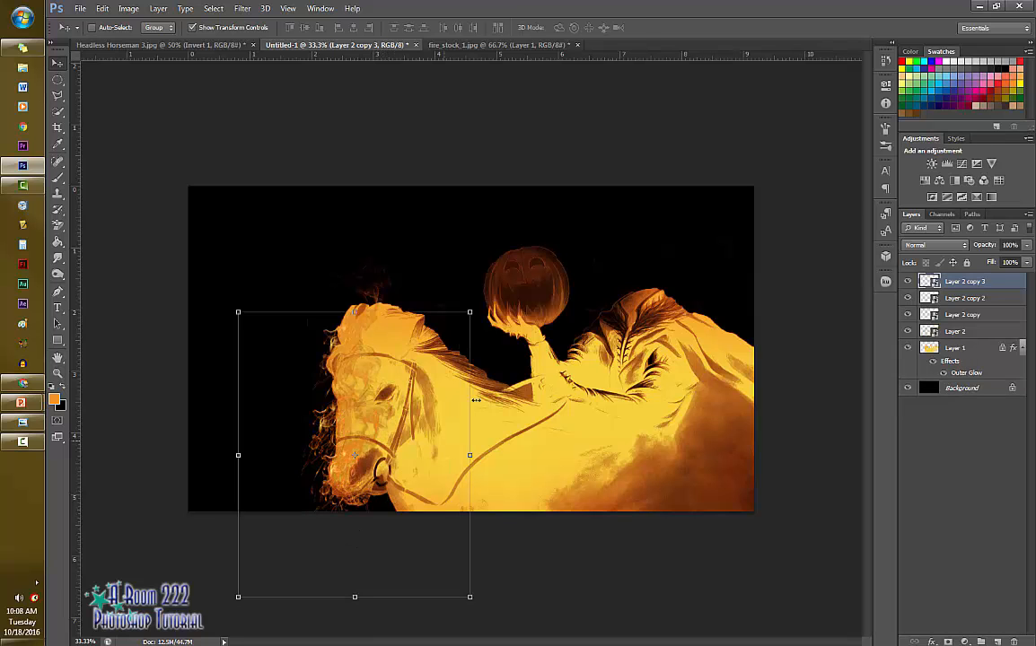
Rotate the top flame copy and move it from the muzzle to the top of the horse's mane.
left_click_drag(475, 401, 522, 237)
left_click_drag(414, 357, 432, 336)
left_click_drag(395, 404, 413, 260)
left_click_drag(426, 304, 485, 353)
key("Return")
Duplicate the mane flame twice, rotate the top copy to about 130° and place it along the horse's neck.
key("ctrl+j")
key("ctrl+j")
left_click_drag(579, 331, 574, 392)
left_click_drag(480, 361, 466, 407)
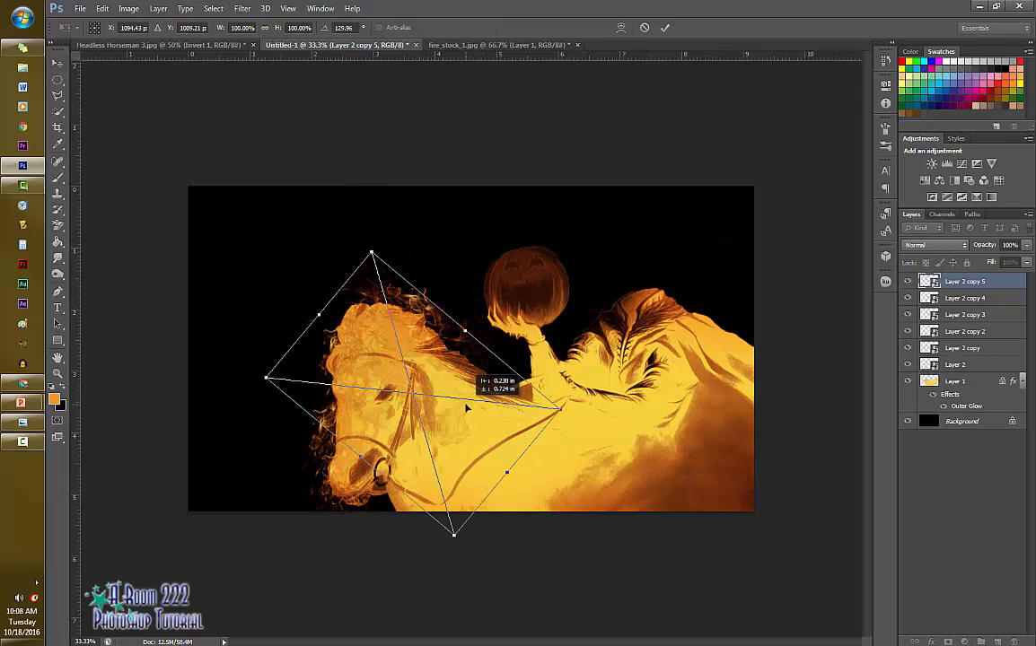
key("Return")
Add two more rotated flame copies along the neck toward the rider's hand, the last one at about 148°.
key("ctrl+j")
left_click_drag(574, 398, 518, 513)
left_click_drag(454, 402, 481, 434)
key("Return")
key("ctrl+j")
left_click_drag(536, 391, 508, 352)
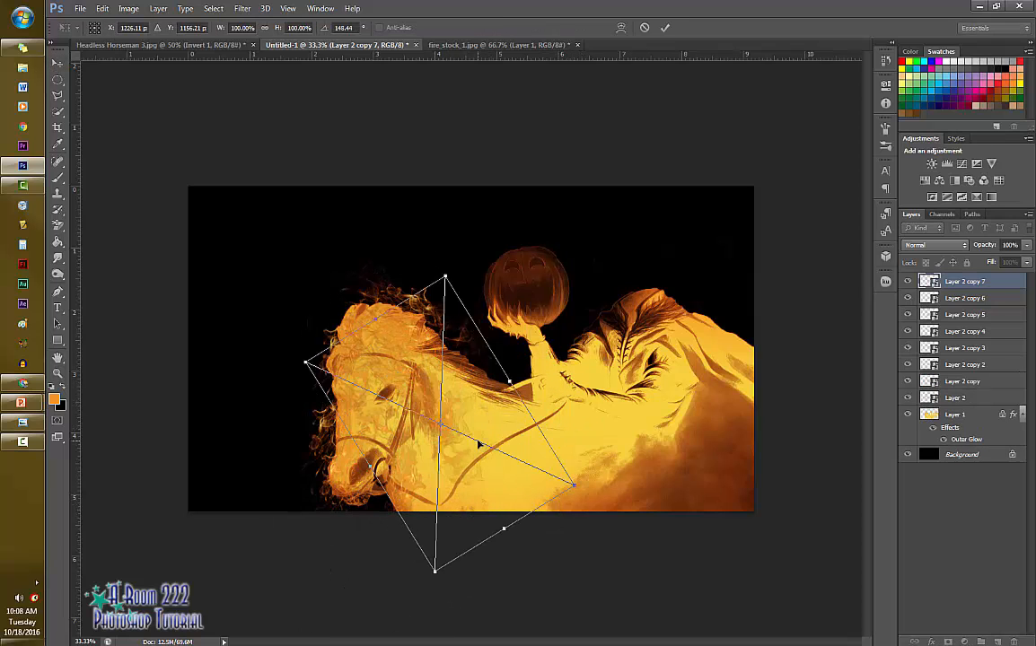
left_click_drag(480, 444, 574, 421)
key("Return")
Duplicate the flame twice, then shrink and rotate the top copy to fit around the pumpkin and the hand holding it.
key("ctrl+j")
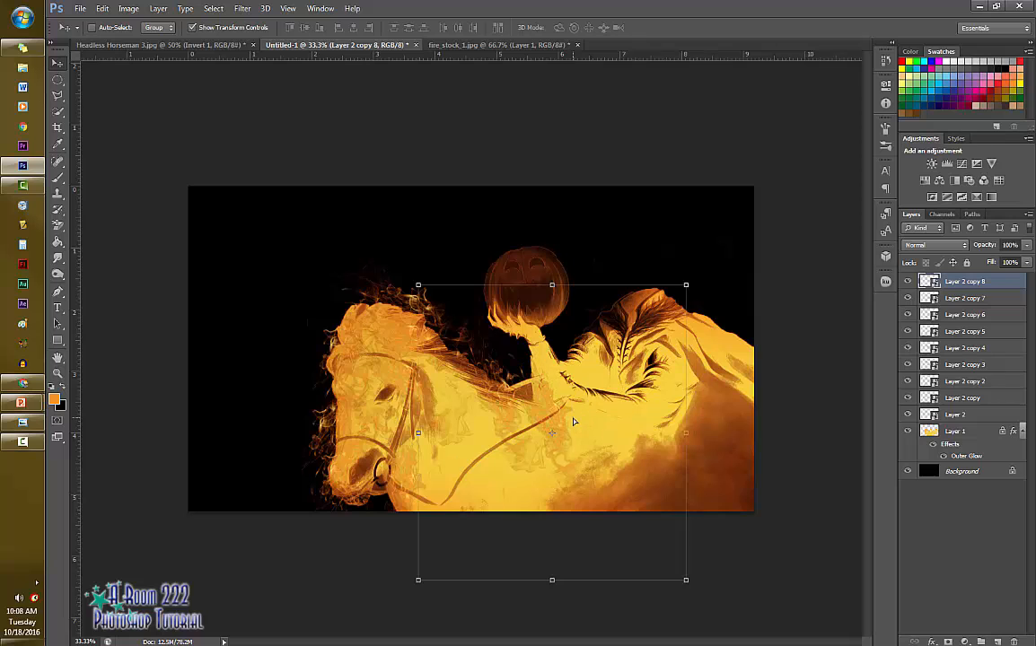
key("ctrl+j")
left_click_drag(688, 280, 546, 348)
left_click_drag(655, 236, 612, 313)
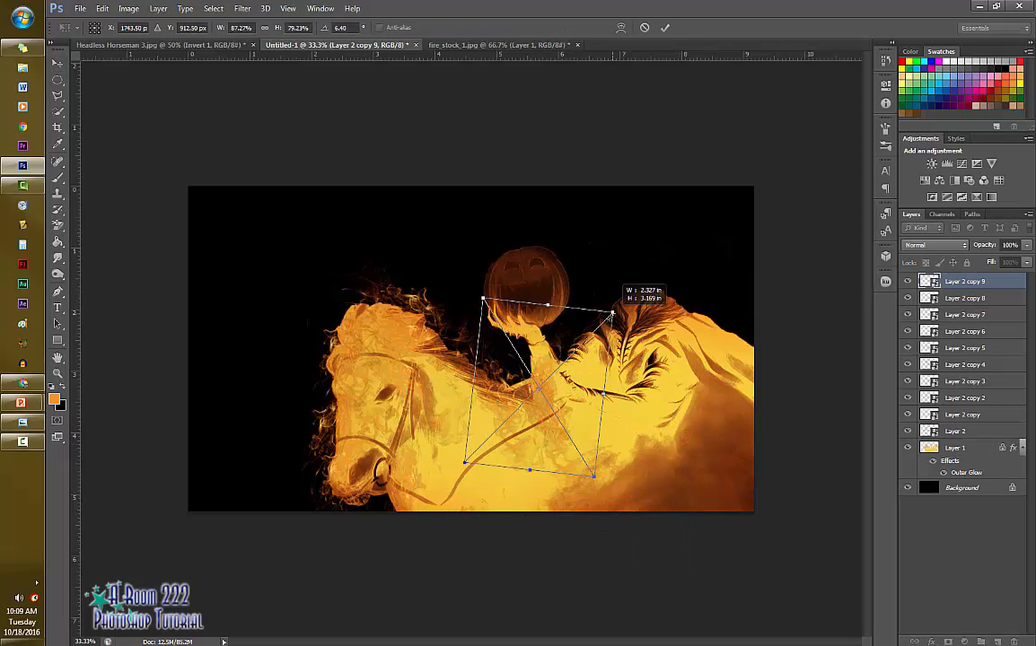
left_click_drag(555, 388, 582, 299)
left_click_drag(638, 224, 604, 261)
left_click_drag(572, 334, 554, 312)
left_click_drag(606, 296, 582, 242)
left_click_drag(579, 296, 545, 305)
key("Return")
Duplicate the pumpkin flame twice, rotating one copy toward the rider's side of the pumpkin and shifting the other down.
key("ctrl+j")
left_click_drag(587, 274, 467, 243)
left_click_drag(510, 322, 647, 324)
key("Return")
key("ctrl+j")
left_click_drag(557, 319, 575, 401)
key("Return")
Duplicate the flame again, rotate the copy and place it low over the horse's chest.
key("ctrl+j")
left_click_drag(650, 383, 666, 559)
left_click_drag(619, 469, 461, 569)
key("Return")
Duplicate the chest flame, rotate it to about 150°, scale it to 88.67% width and 72.83% height, and place it over the horse's neck.
key("ctrl+j")
left_click_drag(537, 496, 513, 409)
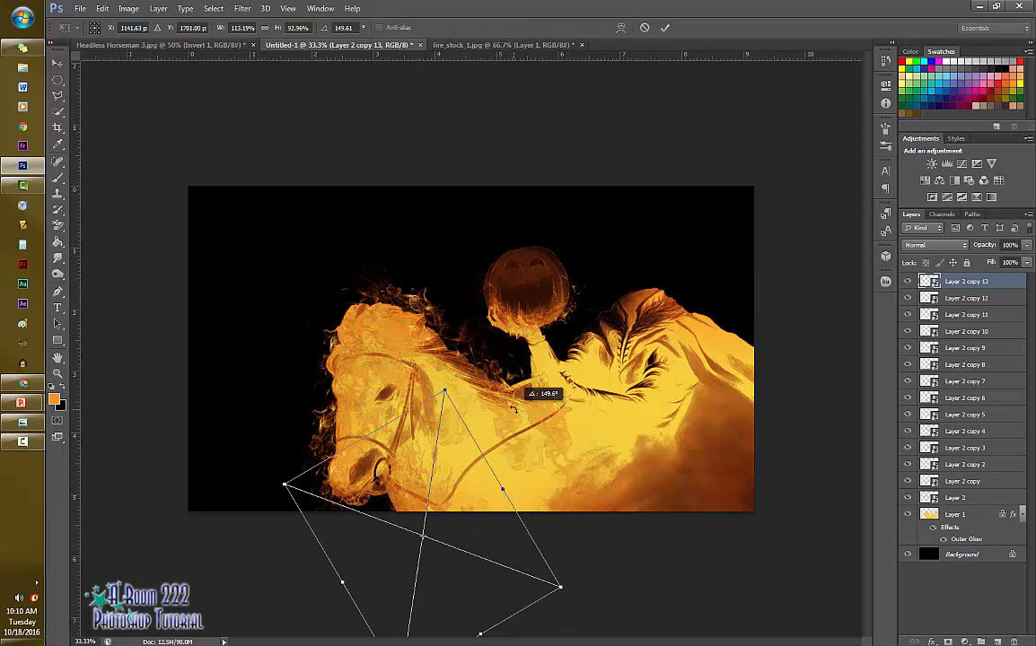
left_click_drag(473, 512, 520, 411)
left_click_drag(493, 290, 484, 352)
left_click_drag(492, 432, 477, 375)
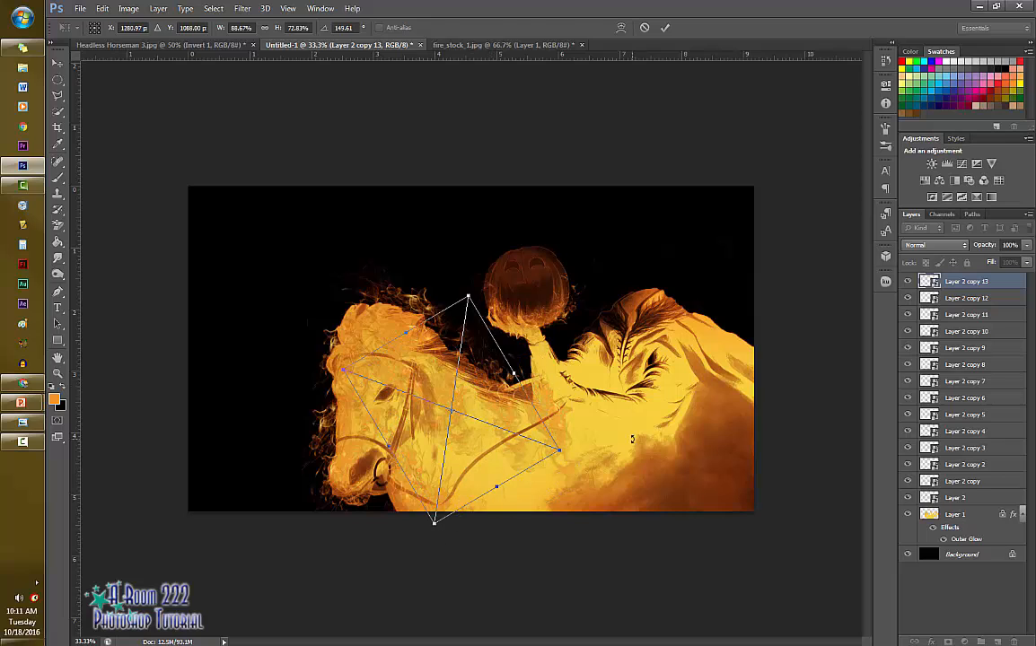
key("Return")
Duplicate the neck flame onto the back at the picture's right edge, then duplicate it again and rotate that copy.
key("ctrl+j")
left_click_drag(527, 397, 821, 366)
key("ctrl+j")
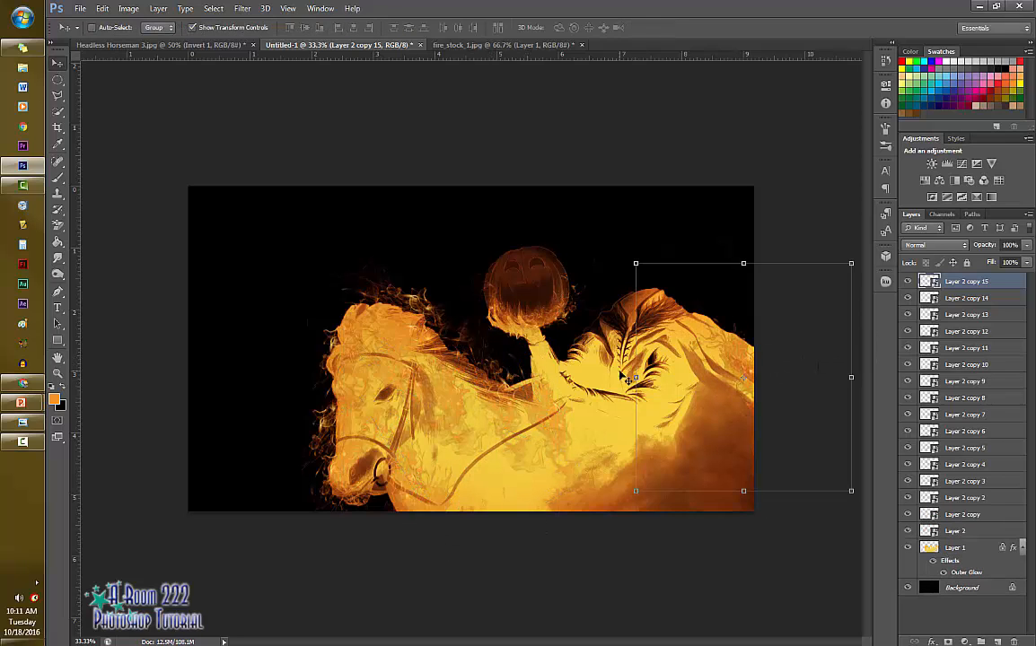
left_click_drag(626, 377, 683, 261)
key("Return")
Duplicate the flame at the picture's right edge, rotate the copy to about 59° and place it beside the rider's raised arm.
key("ctrl+j")
left_click_drag(694, 347, 731, 362)
left_click_drag(810, 325, 787, 245)
mouse_move(681, 340)
left_mouse_down()
mouse_move(661, 320)
mouse_move(669, 325)
left_mouse_up()
left_click_drag(792, 301, 757, 215)
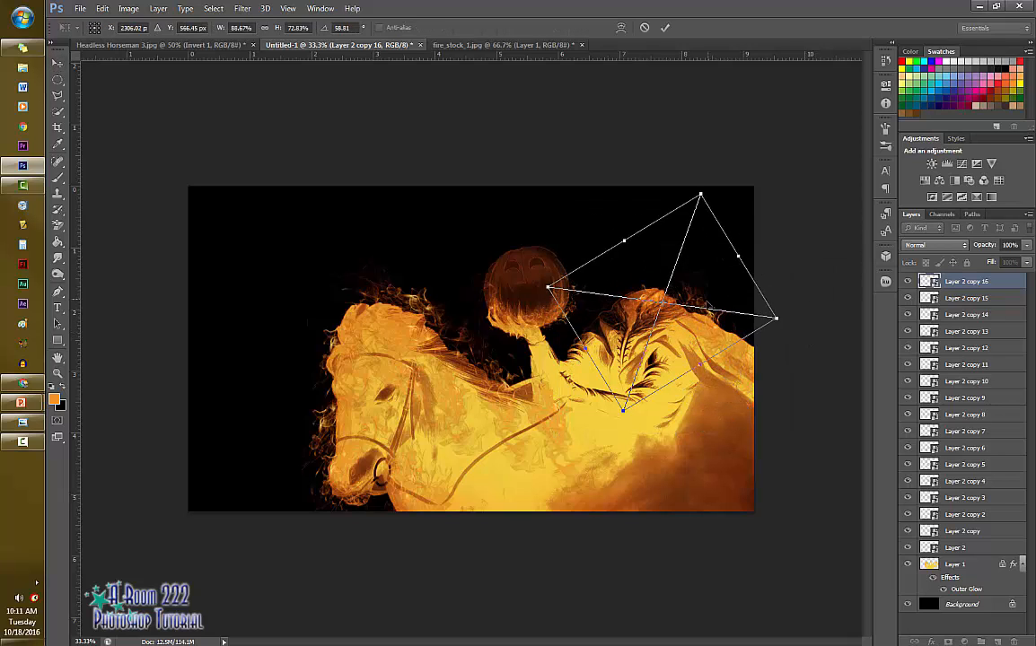
left_click_drag(708, 305, 617, 386)
key("Return")
Duplicate the arm flame three times, rotate the last copy and move it down to the horse's lower chest.
key("ctrl+j")
key("ctrl+j")
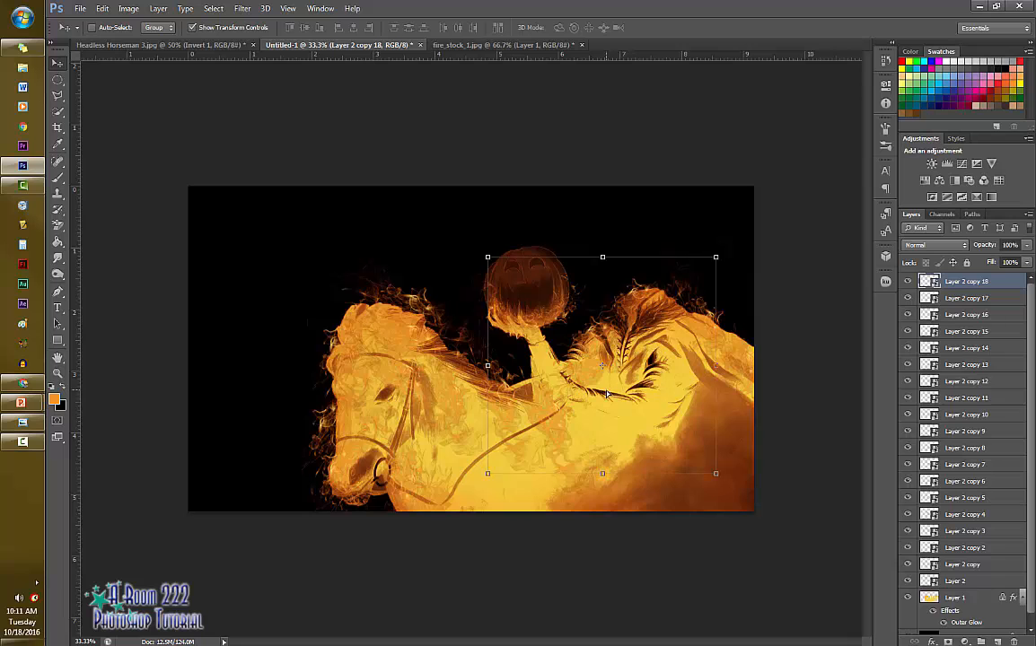
key("ctrl+j")
left_click_drag(737, 356, 753, 252)
left_click_drag(698, 334, 525, 514)
key("Return")
Duplicate the lower-chest flame twice, rotating each copy and shifting it slightly toward the rider's side.
key("ctrl+j")
left_click_drag(611, 488, 582, 400)
left_click_drag(522, 485, 557, 510)
key("Return")
key("ctrl+j")
left_click_drag(663, 489, 496, 571)
left_click_drag(546, 522, 583, 503)
key("Return")
Duplicate the flame three more times, spreading the copies over the horse's shoulder and reorienting the last one over the rider's torso.
key("ctrl+j")
left_click_drag(624, 451, 713, 362)
key("ctrl+j")
left_click_drag(635, 406, 649, 440)
key("ctrl+j")
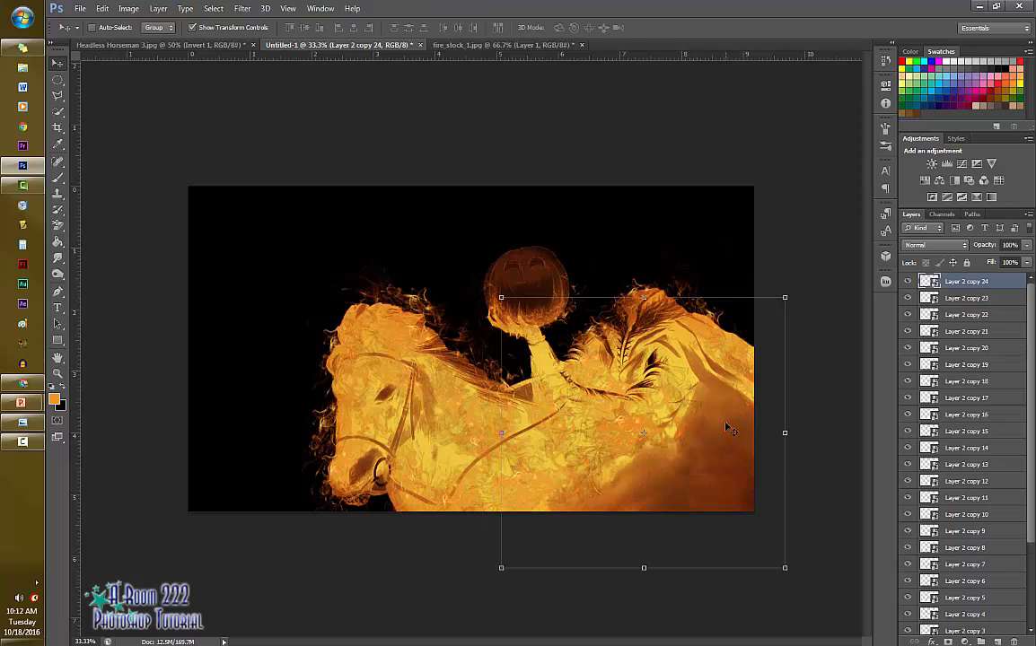
left_click_drag(793, 368, 691, 370)
key("Return")
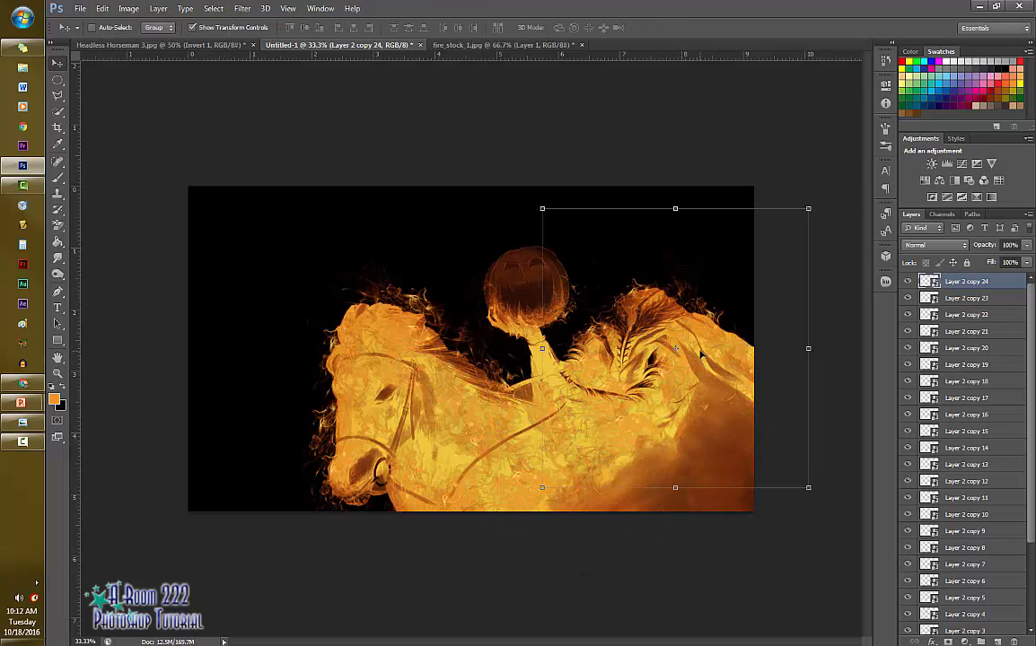
Duplicate the torso flame, rotate the copy and move it down onto the dark area behind the rider.
key("ctrl+j")
left_click_drag(812, 299, 707, 227)
left_click_drag(708, 350, 743, 492)
key("Return")
Add more flame copies along the picture's right edge, rotating and nudging each over the dark area.
key("ctrl+j")
mouse_move(828, 446)
left_mouse_down()
mouse_move(811, 485)
mouse_move(813, 460)
left_mouse_up()
left_click_drag(793, 481, 802, 451)
key("Return")
left_click_drag(860, 399, 855, 455)
left_click_drag(781, 447, 790, 423)
key("Return")
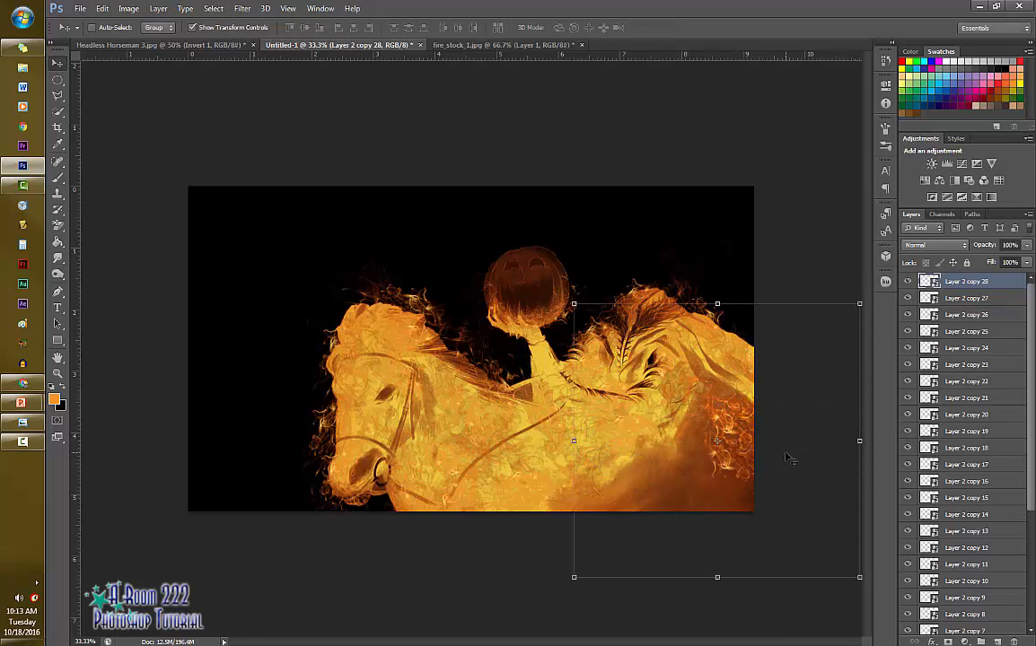
Spread the flames from the picture's right edge into its dark lower-right area, rotating them to vary their direction.
left_click_drag(791, 458, 708, 491)
left_click_drag(827, 487, 876, 440)
left_click_drag(742, 454, 679, 460)
key("Return")
key("ctrl+t")
left_click_drag(772, 373, 635, 590)
key("Return")
Fill the rest of the dark lower-right area with flames, then duplicate one upward, rotate the copy and nudge it into place.
left_click_drag(679, 491, 641, 507)
left_click_drag(826, 509, 719, 548)
left_click_drag(690, 526, 678, 523)
key("Return")
left_click_drag(632, 493, 710, 430, "alt")
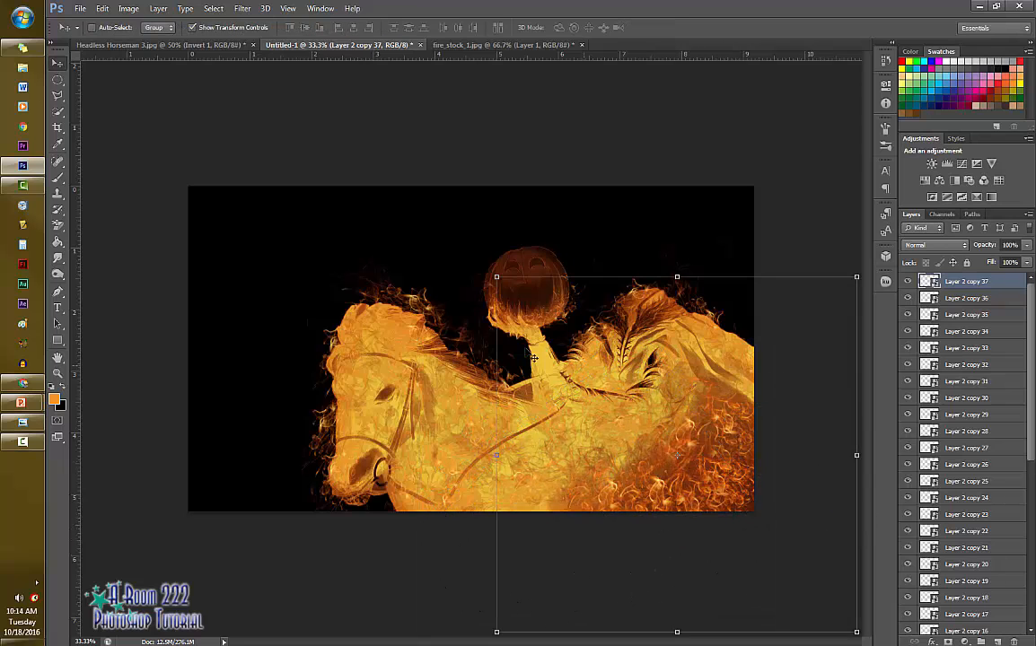
left_click_drag(439, 446, 611, 389)
left_click_drag(736, 498, 739, 475)
key("Return")
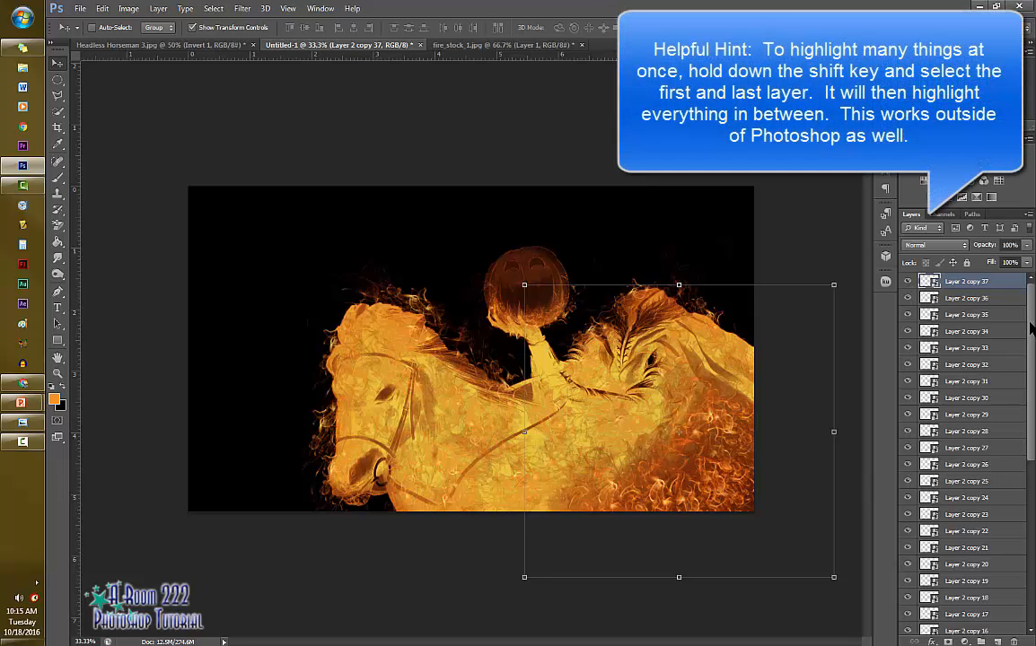
Rasterize all flame layers from Layer 2 through Layer 2 copy 37 and merge them into one layer.
left_click_drag(1031, 329, 1033, 458)
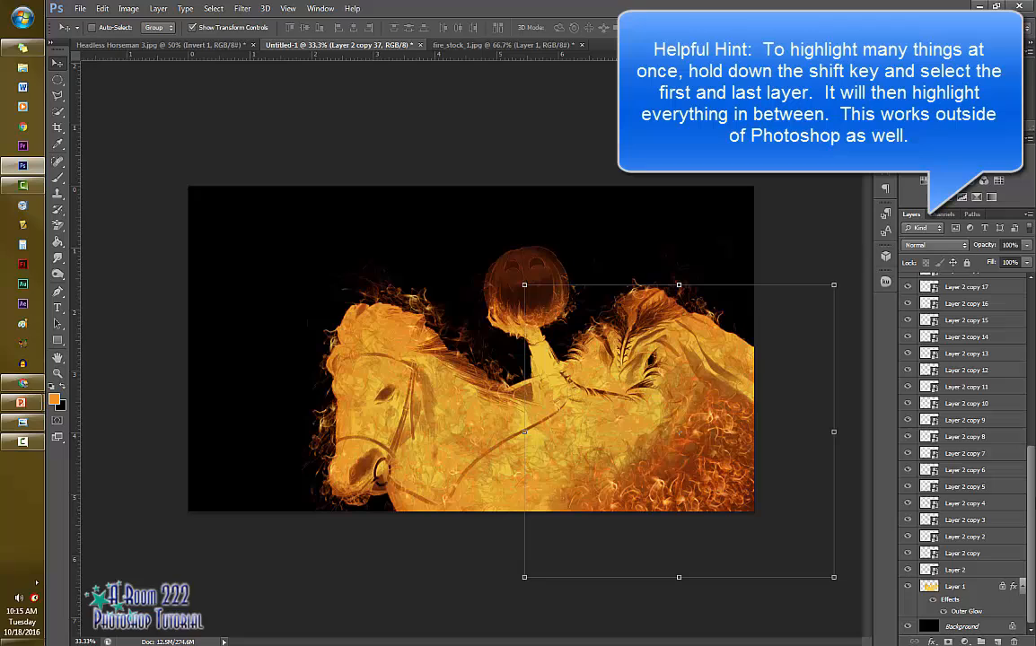
left_click(966, 571, "shift")
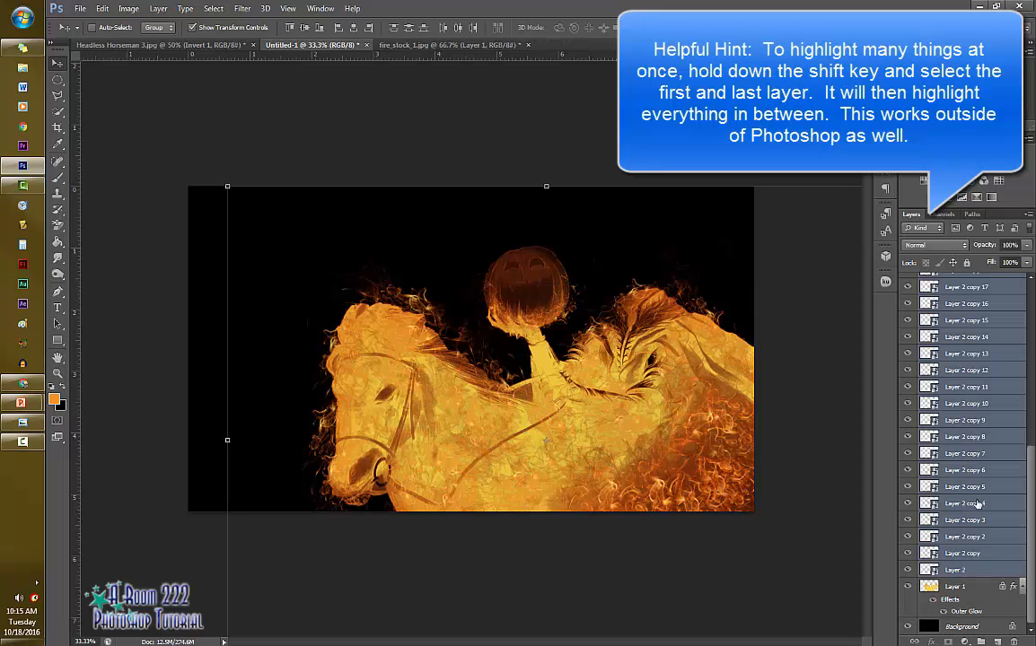
right_click(995, 436)
key("Escape")
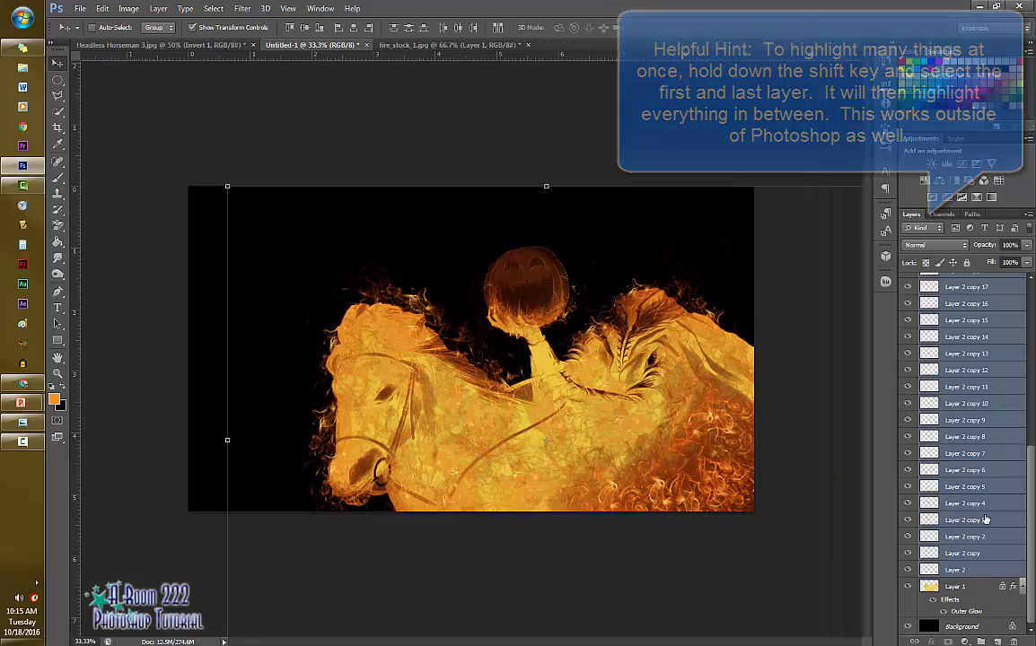
right_click(1000, 387)
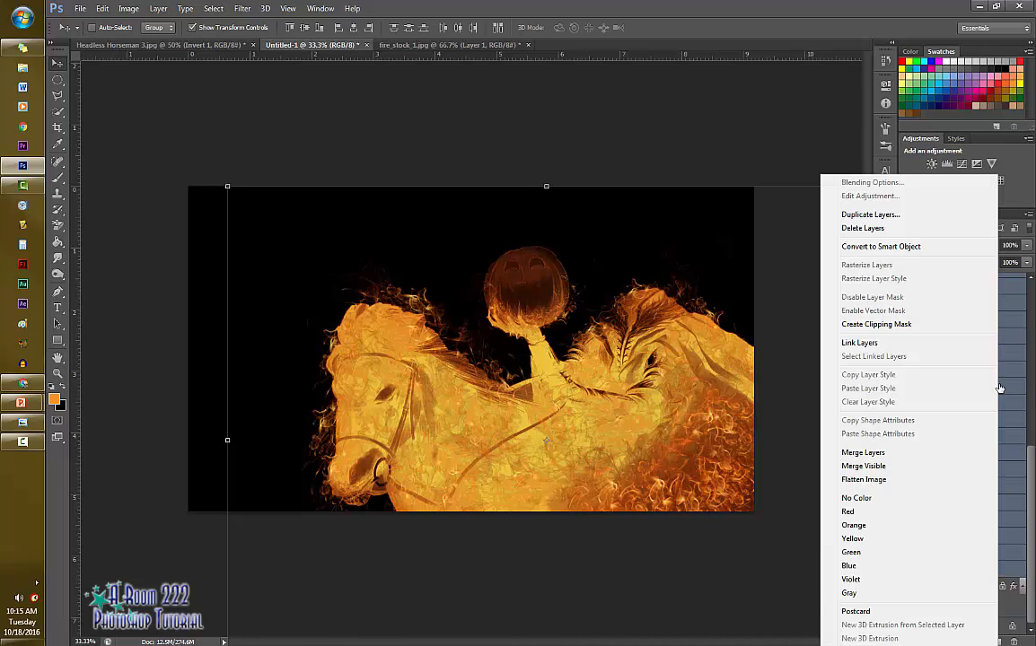
left_click(892, 455)
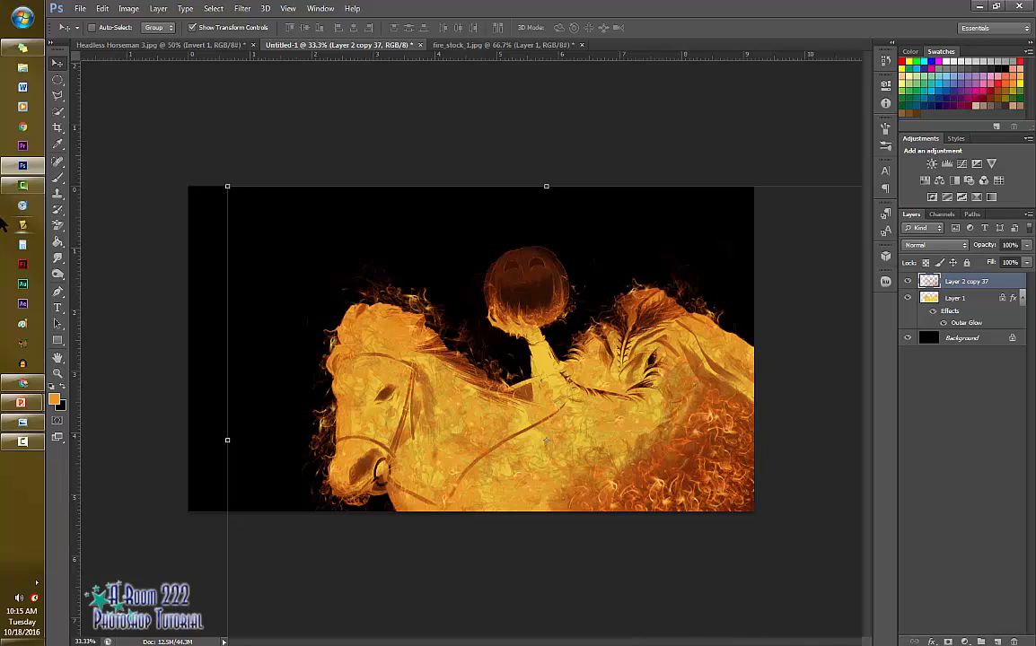
Erase some of the merged flames over the horse's head and neck with a soft 250 px eraser at 55% opacity.
left_click(57, 226)
left_click(88, 224)
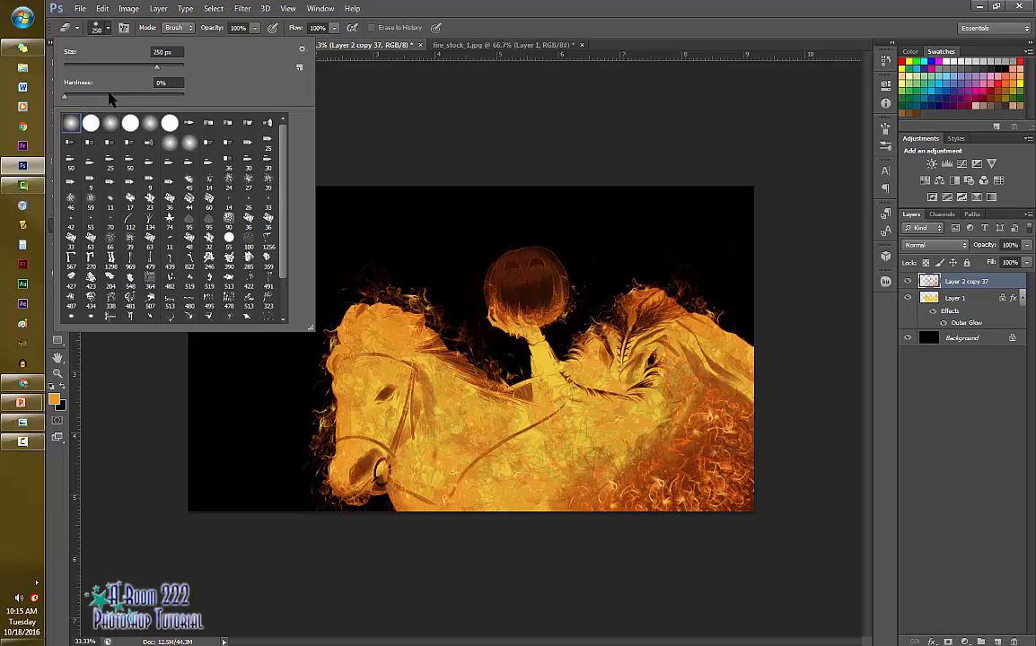
left_click(379, 115)
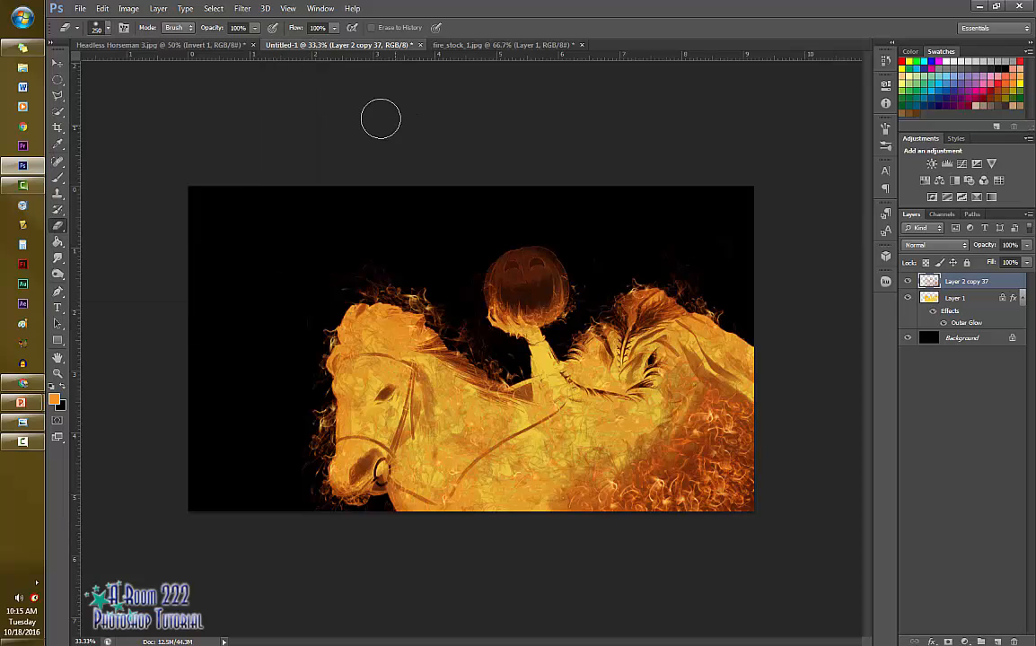
left_click(254, 30)
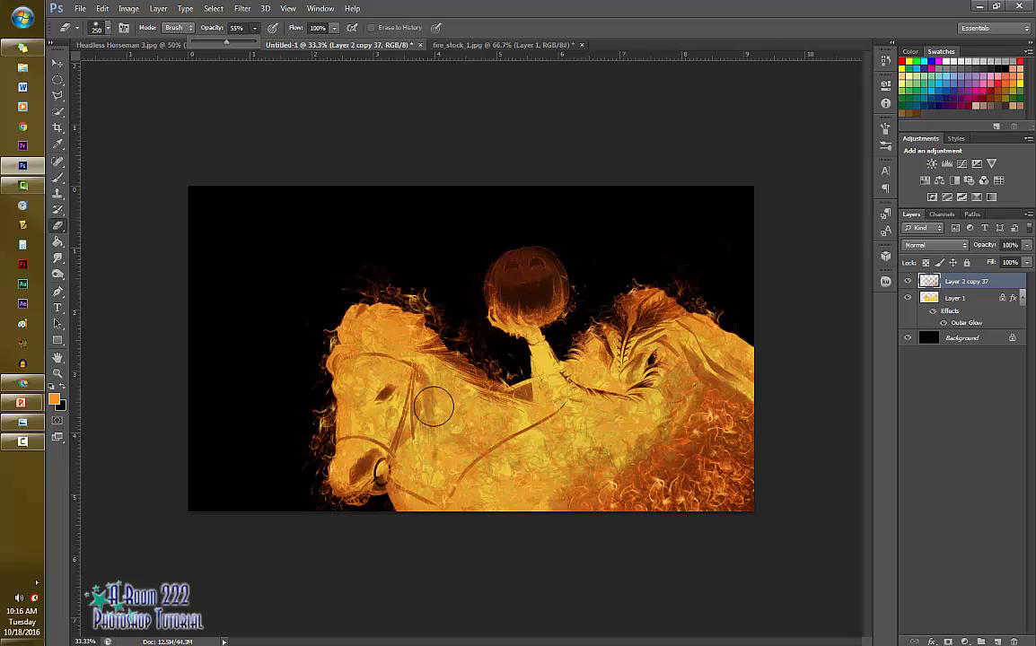
left_click(390, 376)
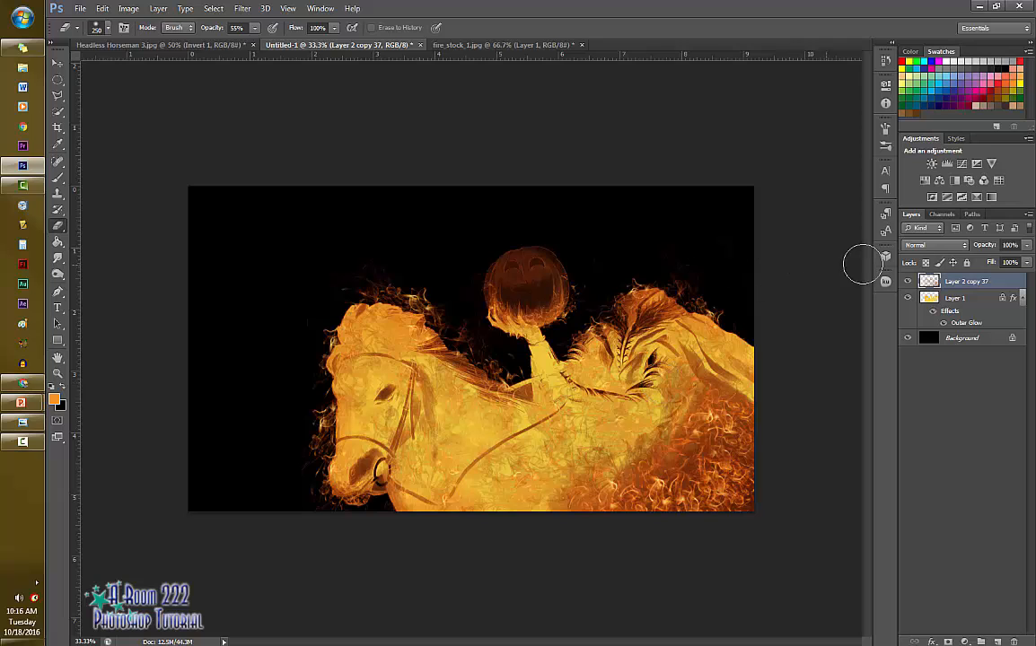
Set the merged flame layer's blend mode to Hard Light and soften the lower-right flames with a 900 px eraser at 55% opacity.
left_click(933, 245)
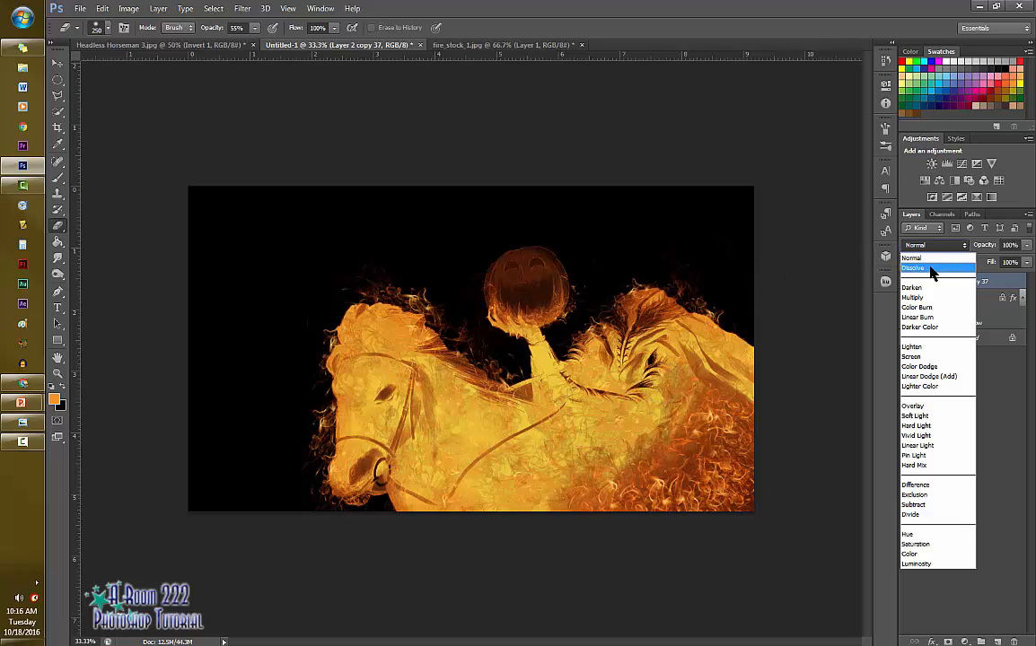
left_click(933, 269)
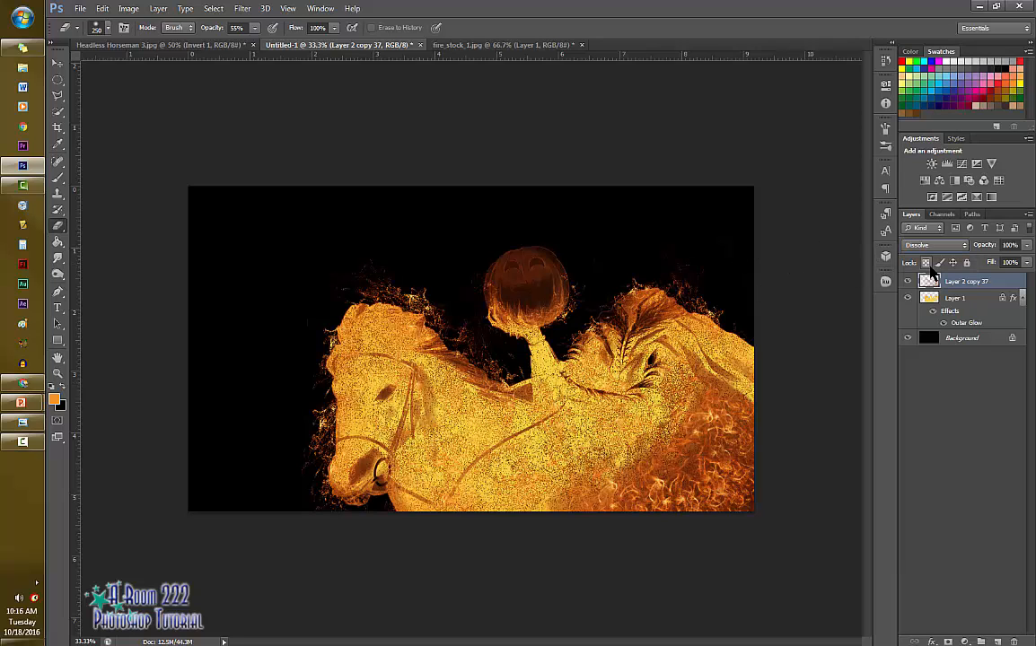
left_click(934, 245)
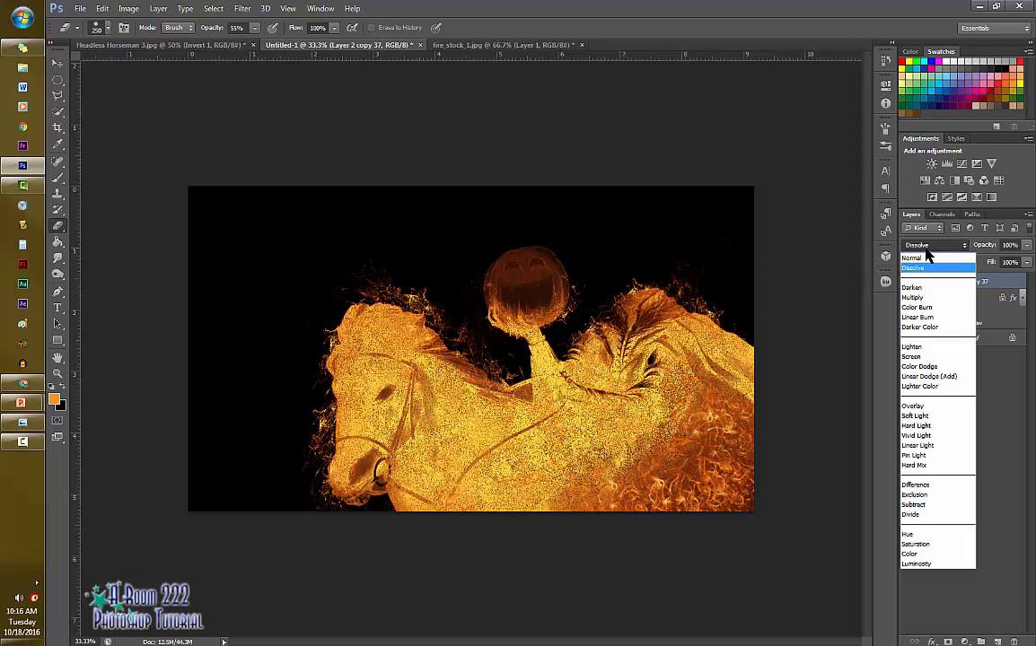
left_click(929, 315)
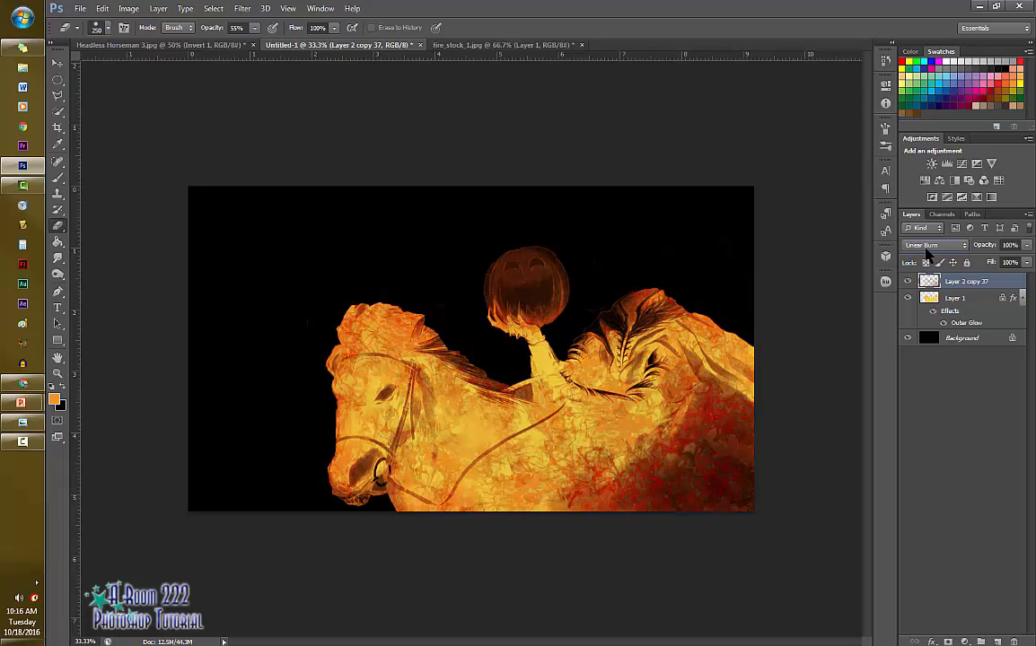
scroll(926, 251, "down", 12)
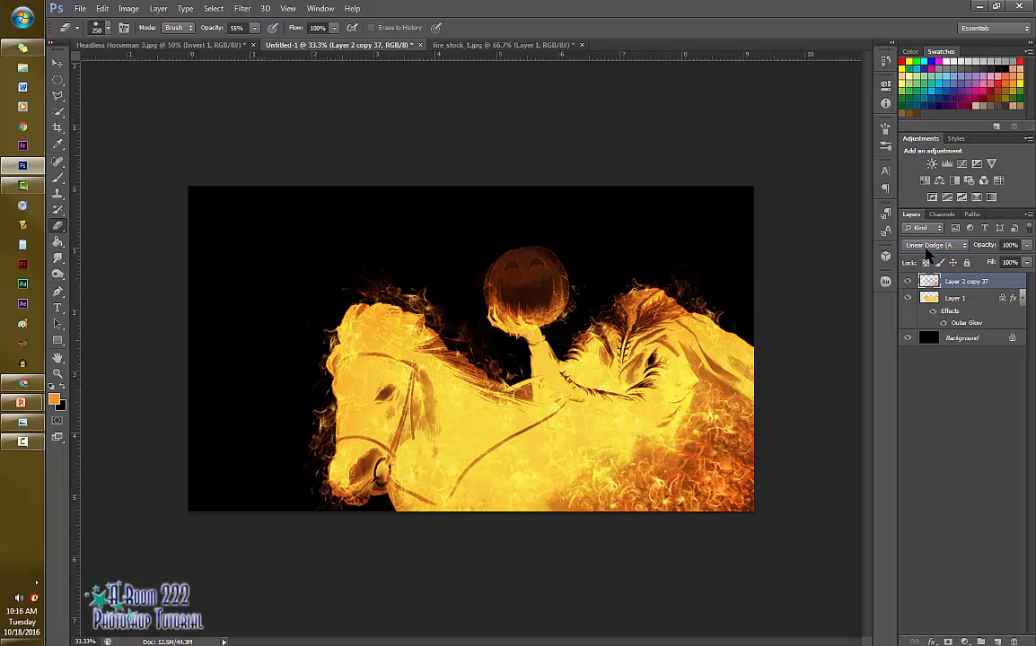
scroll(925, 252, "up", 4)
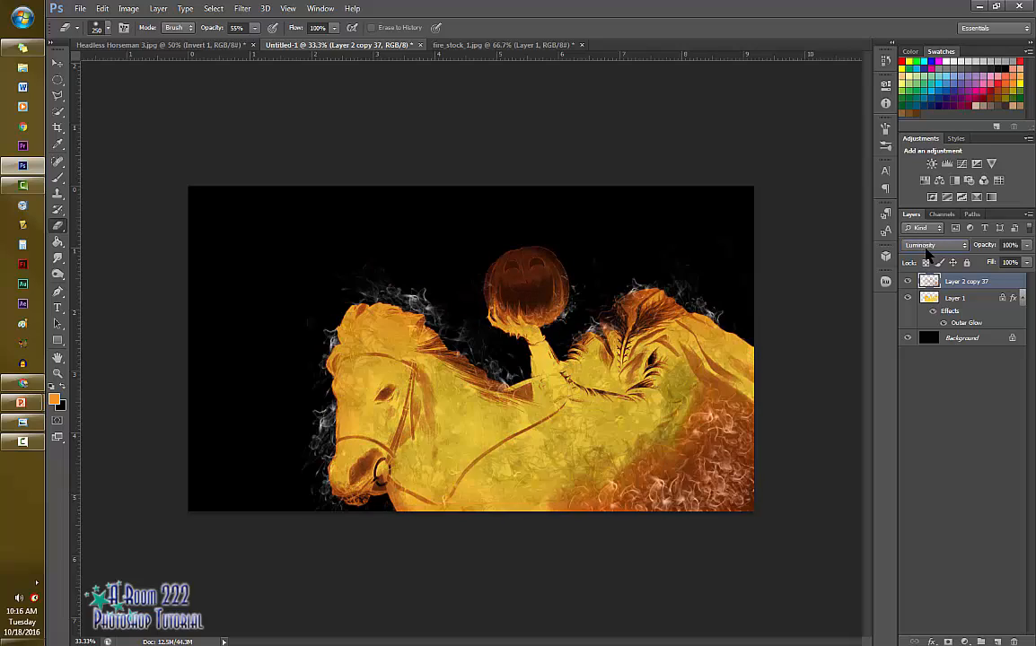
scroll(928, 254, "up", 1)
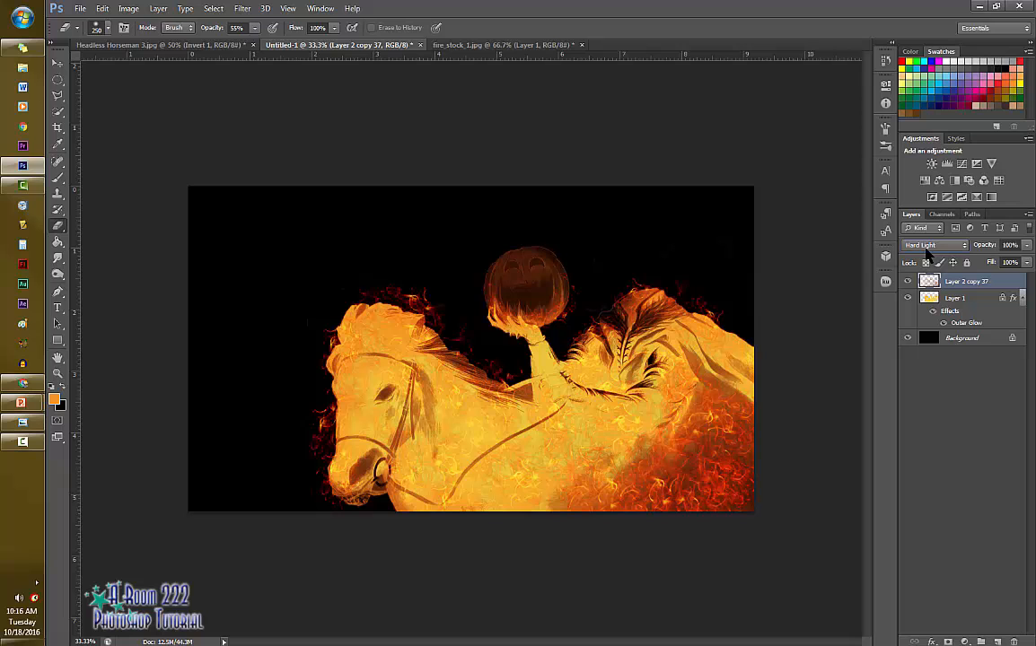
scroll(927, 254, "up", 4)
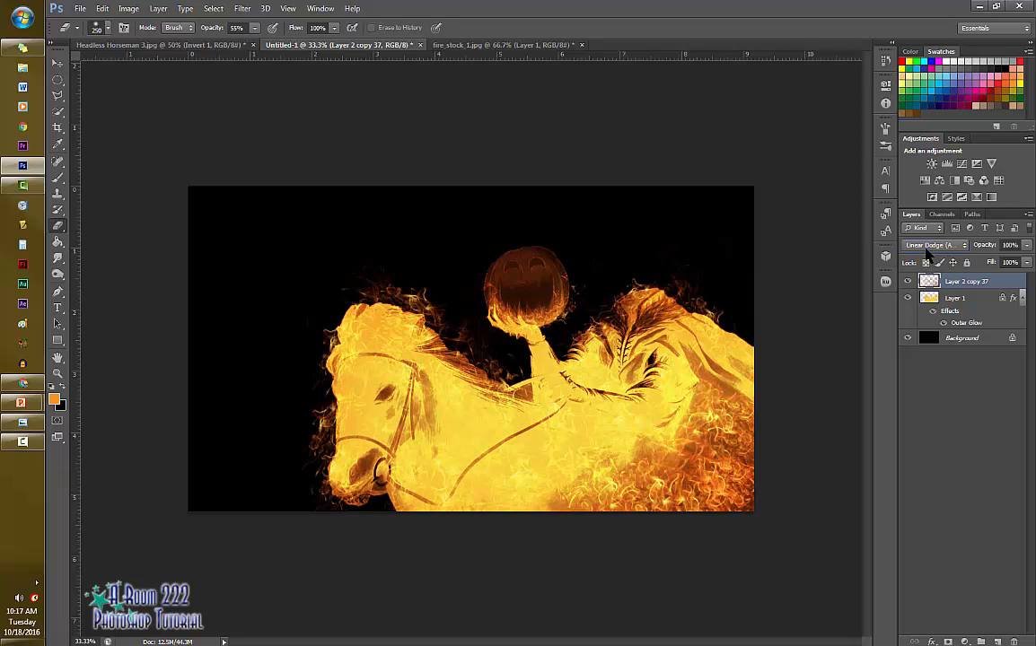
scroll(927, 254, "down", 4)
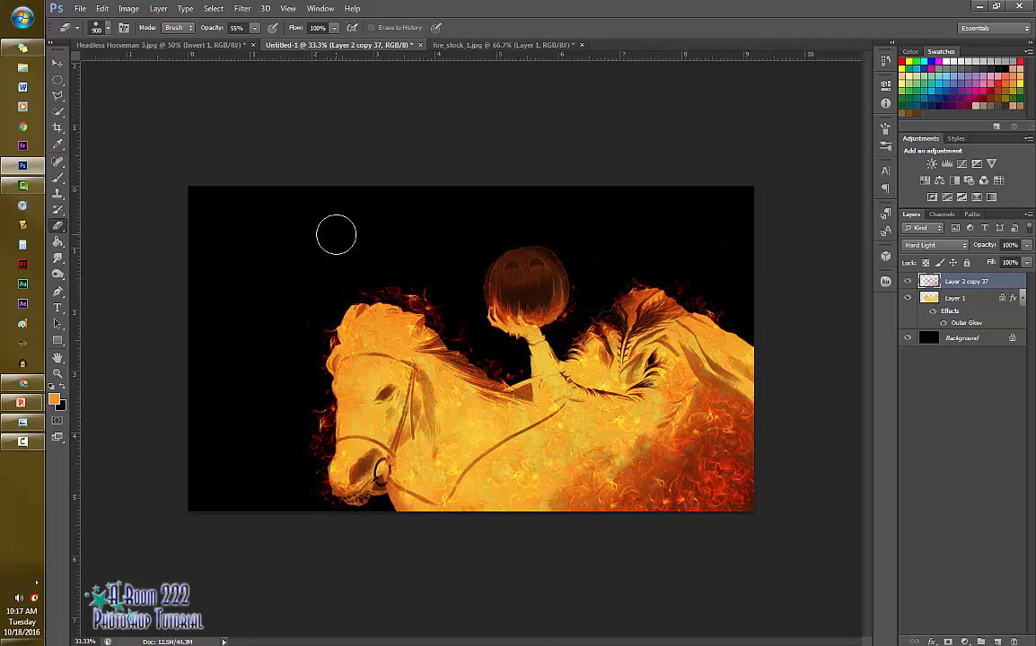
left_click_drag(682, 455, 765, 506)
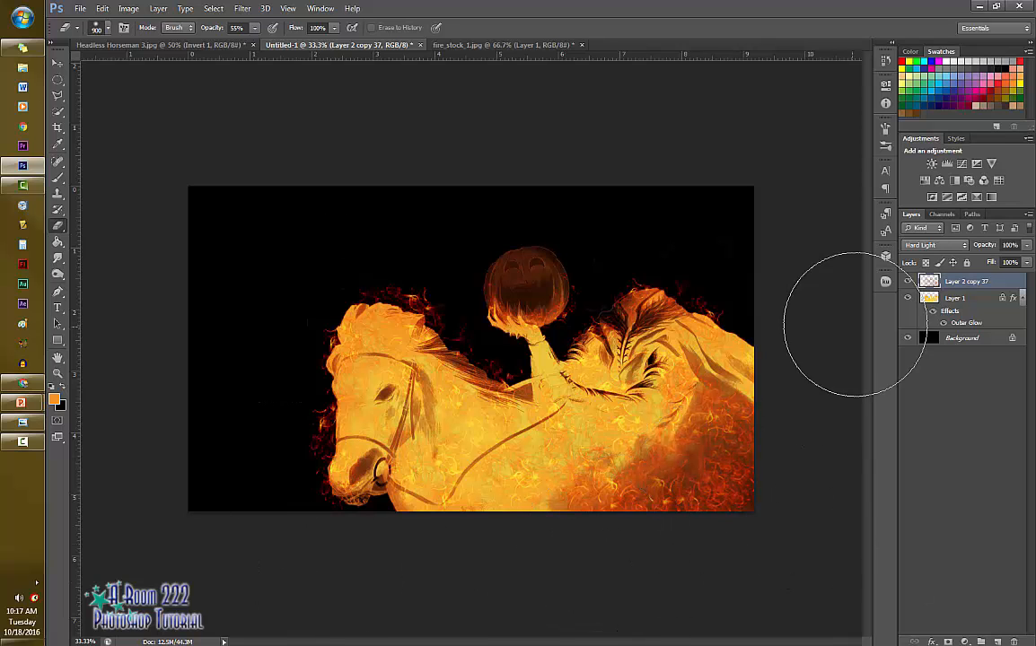
Copy the flame layer from fire_stock_1.jpg into the Untitled-1 picture and place it over the front of the horse's head.
key("ctrl+Tab")
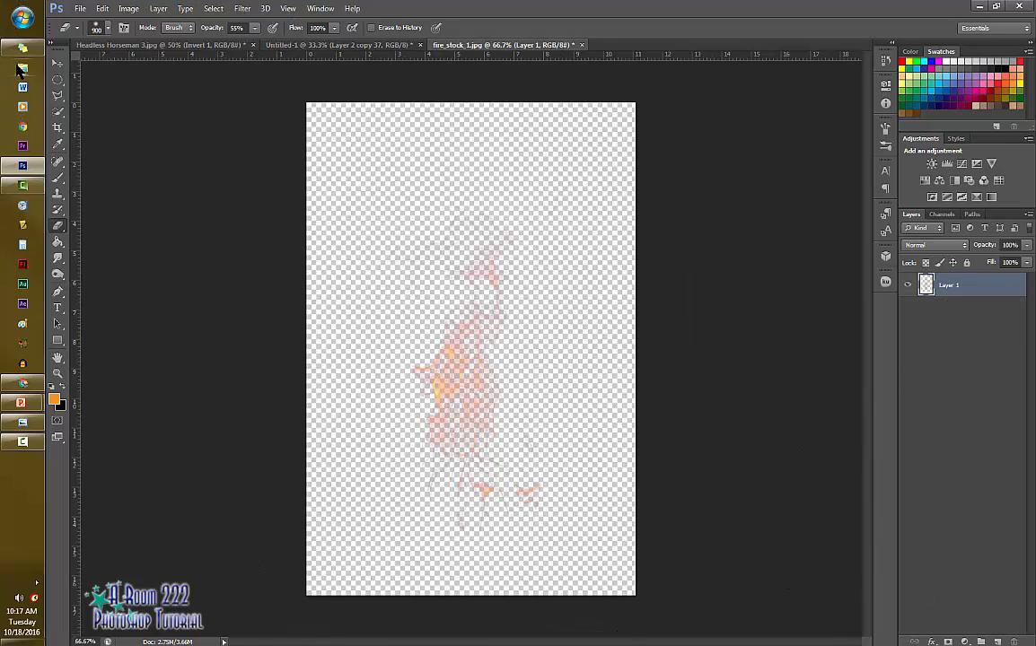
left_click(57, 62)
left_click_drag(471, 47, 656, 142)
left_click_drag(783, 395, 341, 323)
left_click_drag(763, 143, 586, 45)
left_click(310, 45)
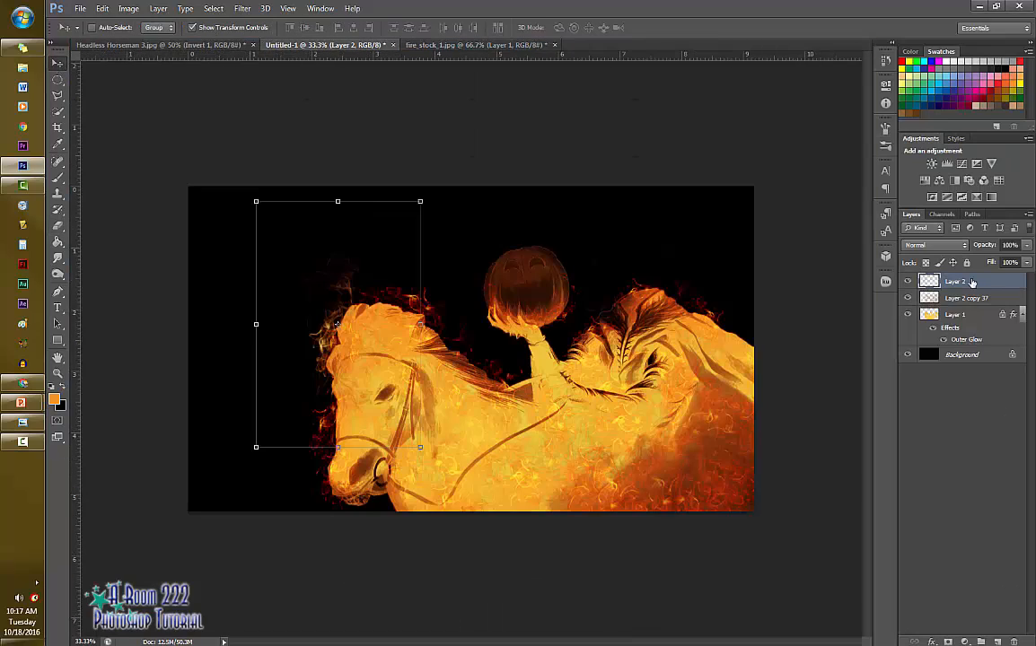
Duplicate the newly added flame, rotate the copy to about -49° and place it over the top of the horse's head.
left_click_drag(382, 337, 564, 306)
key("ctrl+j")
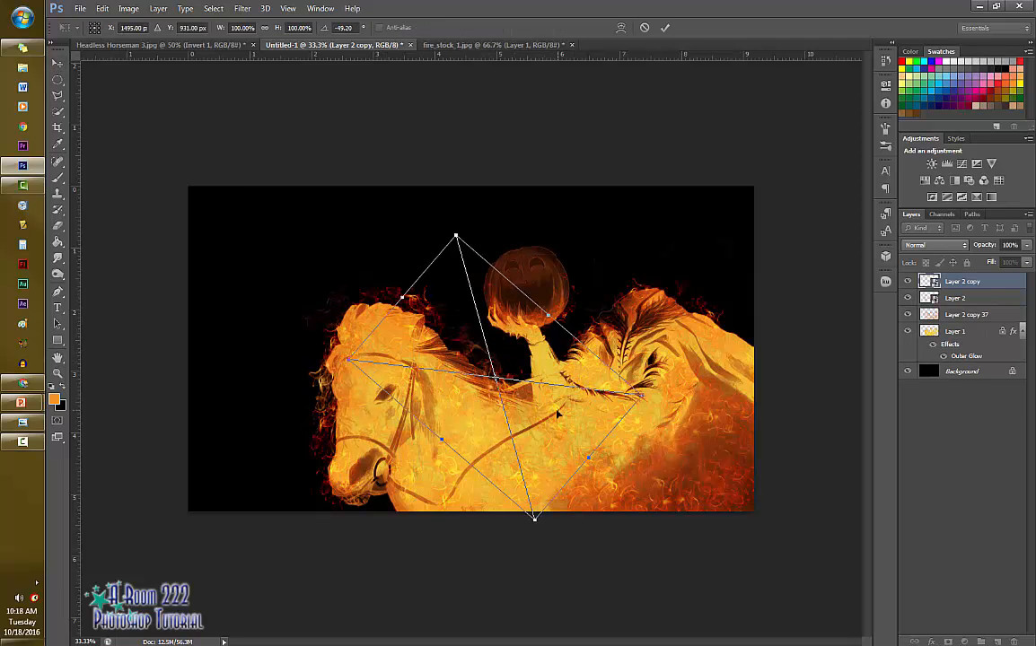
left_click_drag(560, 408, 435, 328)
key("Return")
Duplicate the flame twice, reorienting one copy along the rider's back and moving the other down over the horse's chest.
key("ctrl+j")
left_click_drag(467, 197, 775, 397)
key("Return")
key("ctrl+j")
left_click_drag(689, 356, 490, 480)
key("Return")
Duplicate the chest flame, then rotate, resize and shift the copy over the horse's chest and shoulder.
key("ctrl+j")
left_click_drag(633, 431, 696, 310)
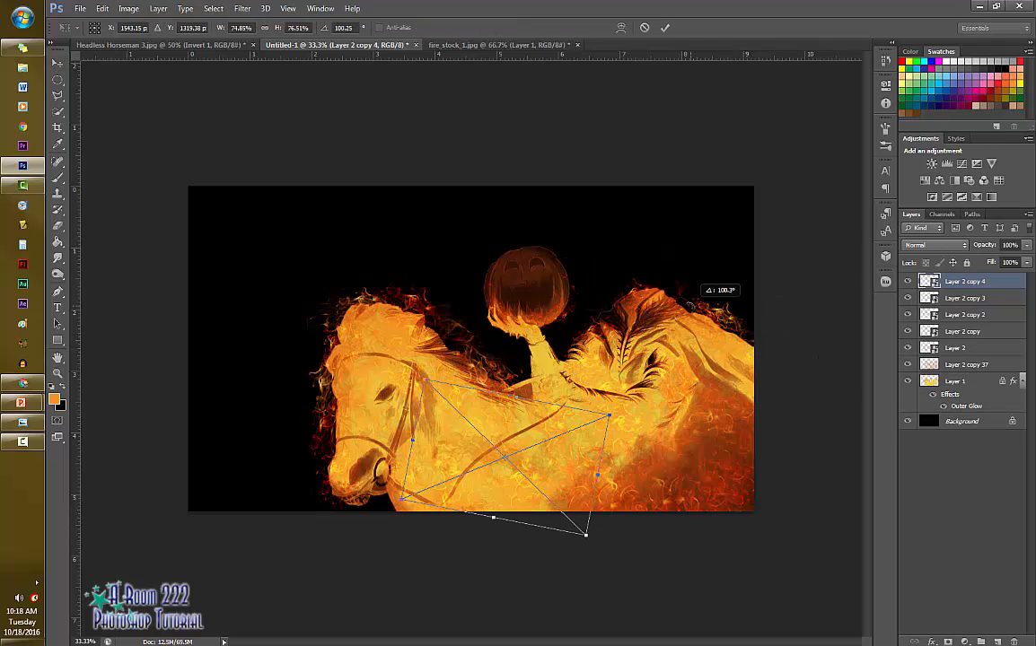
left_click_drag(610, 417, 580, 432)
left_click_drag(658, 463, 651, 490)
left_click_drag(524, 436, 541, 440)
key("Return")
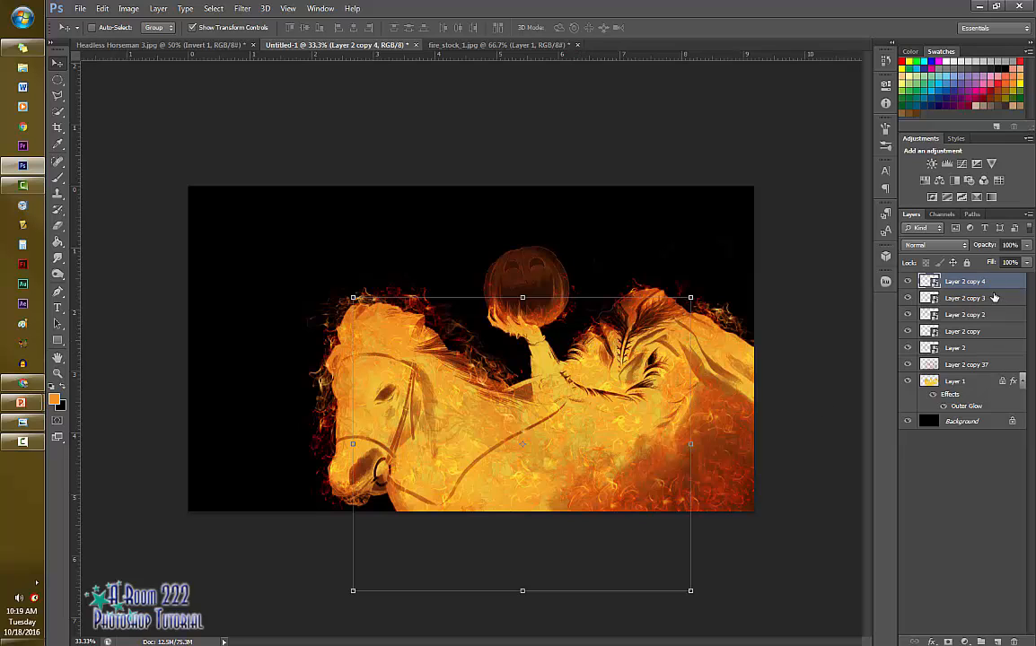
Rasterize the five flame layers from Layer 2 through Layer 2 copy 4 and merge them into one layer.
left_click(963, 350, "shift")
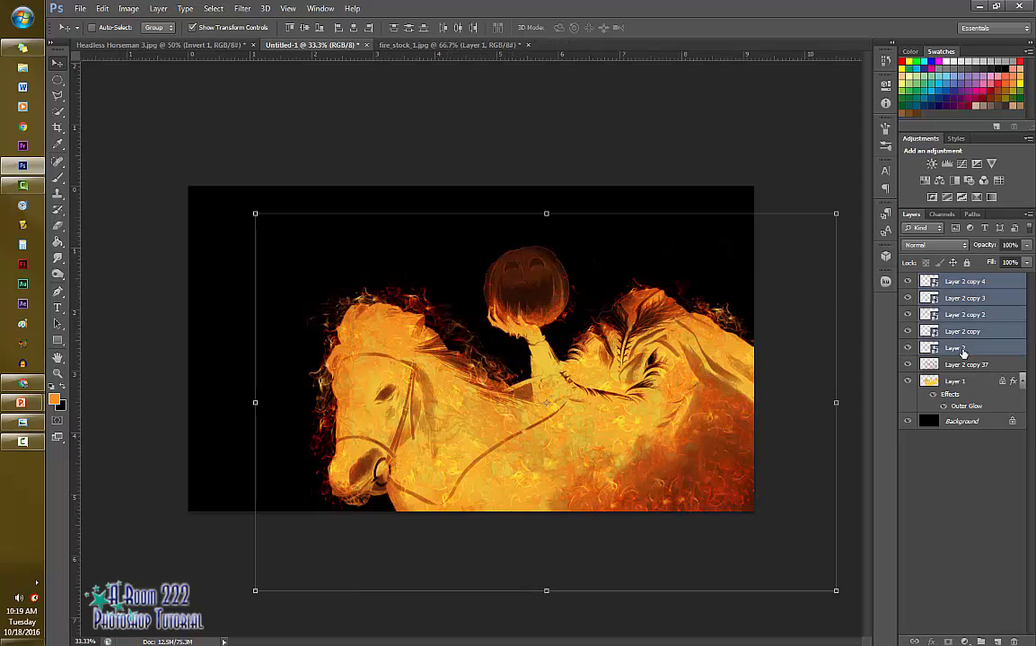
right_click(995, 301)
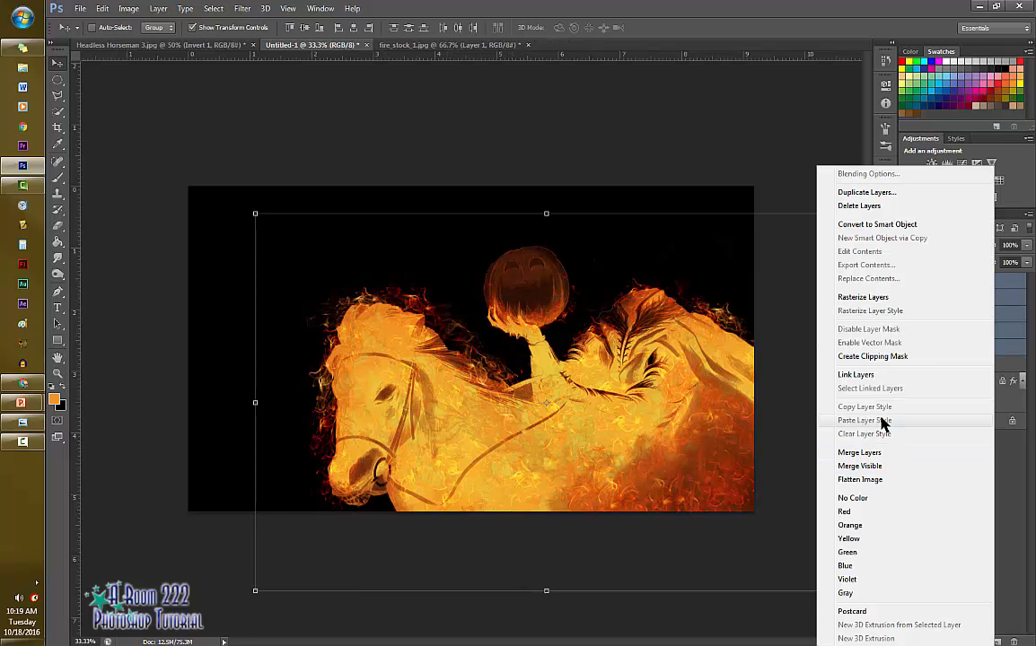
left_click(878, 297)
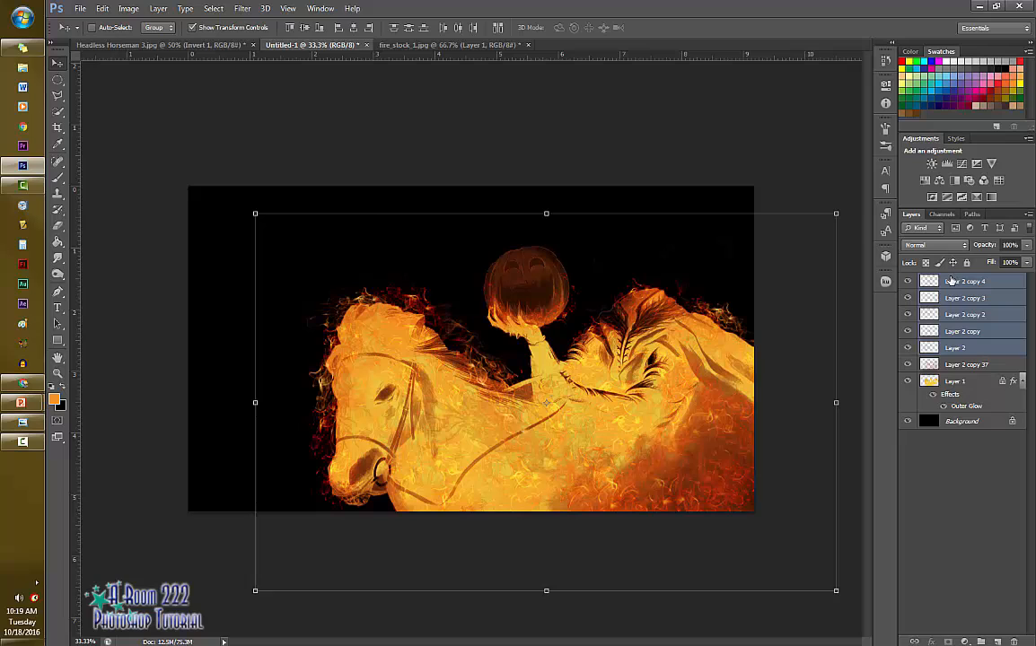
right_click(997, 300)
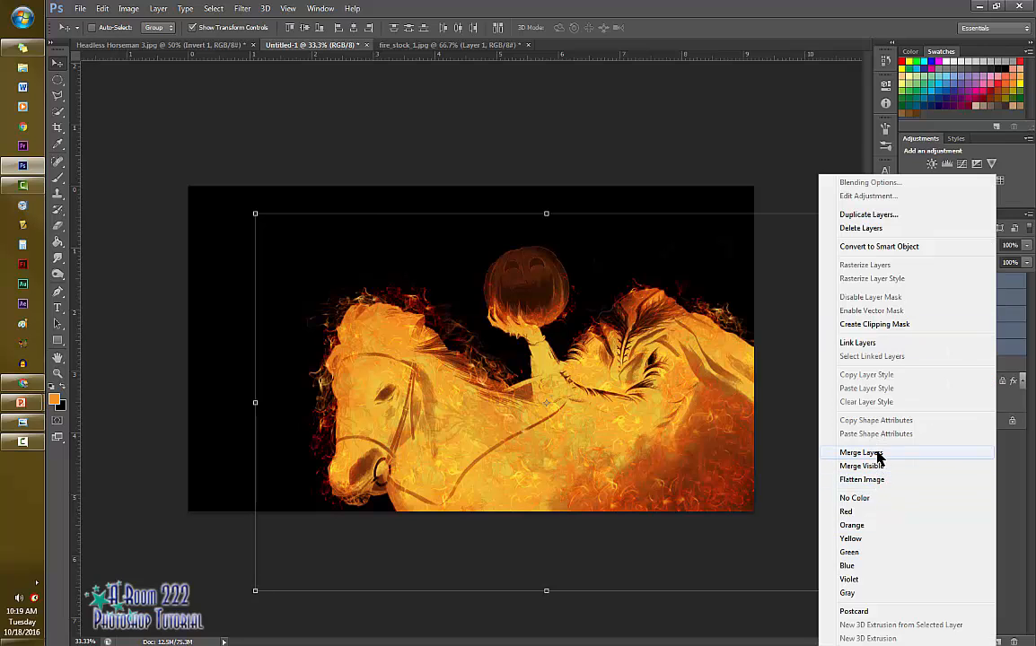
left_click(878, 454)
Add a new empty layer directly above the Background and set the foreground color to a dark red, about #b71212.
left_click(958, 356)
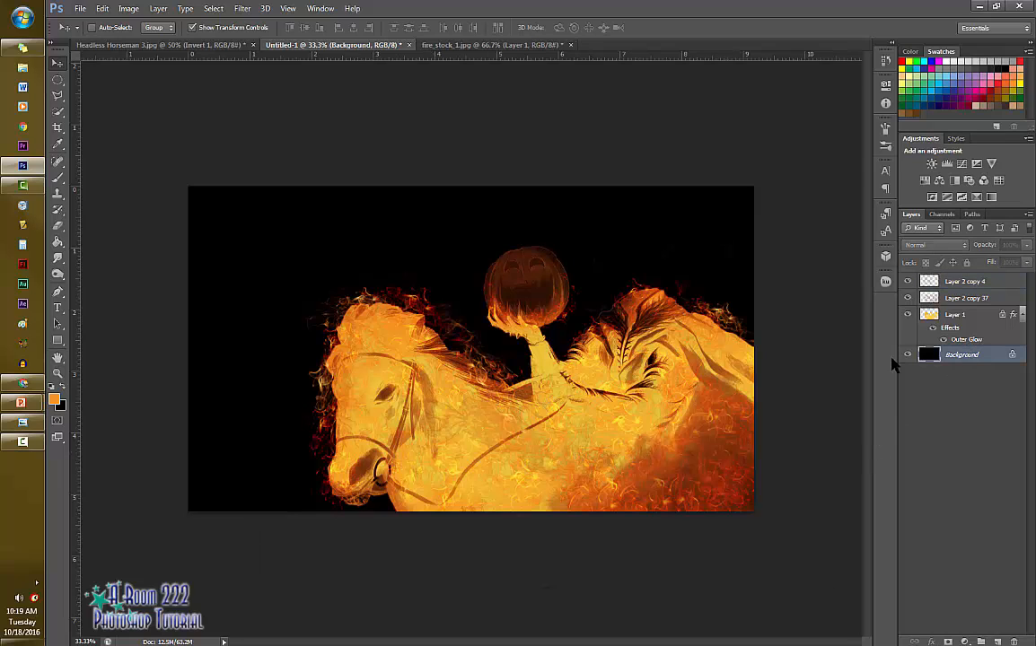
left_click(996, 642)
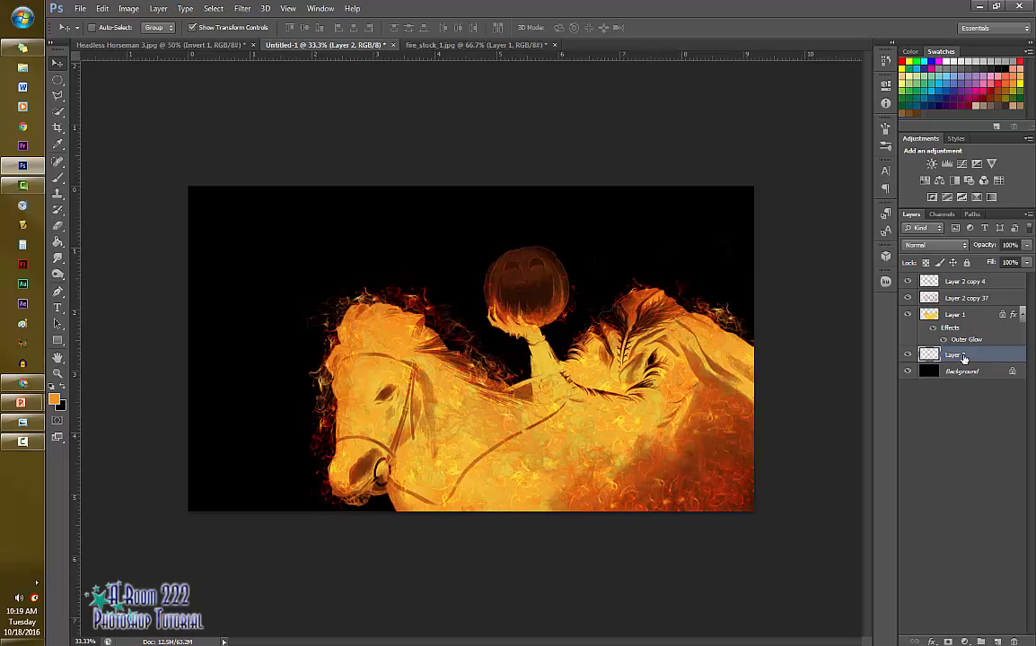
left_click(54, 400)
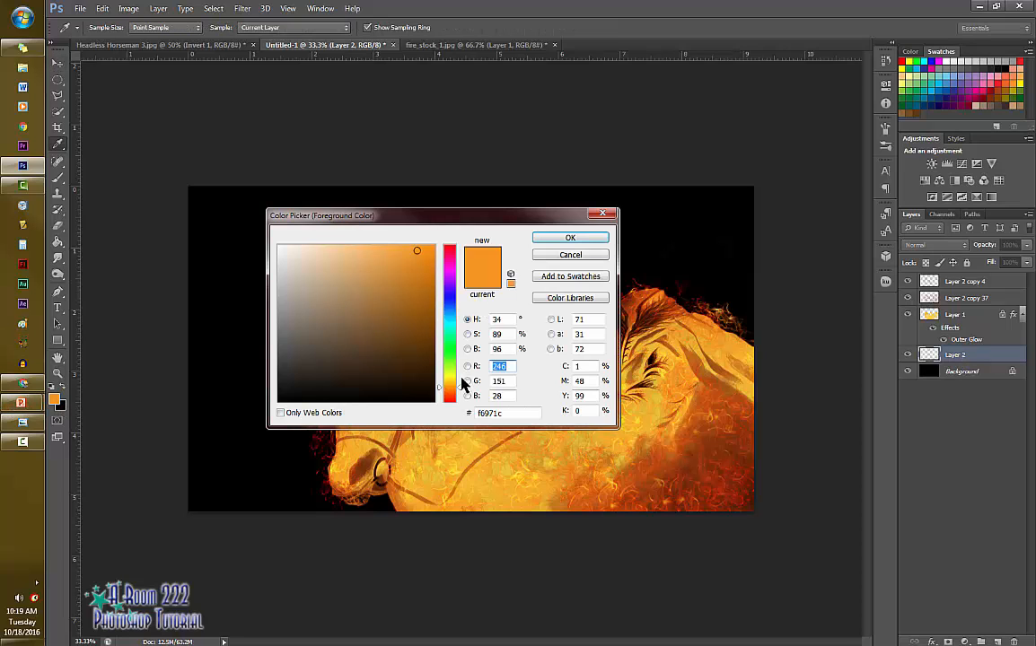
left_click_drag(459, 395, 463, 411)
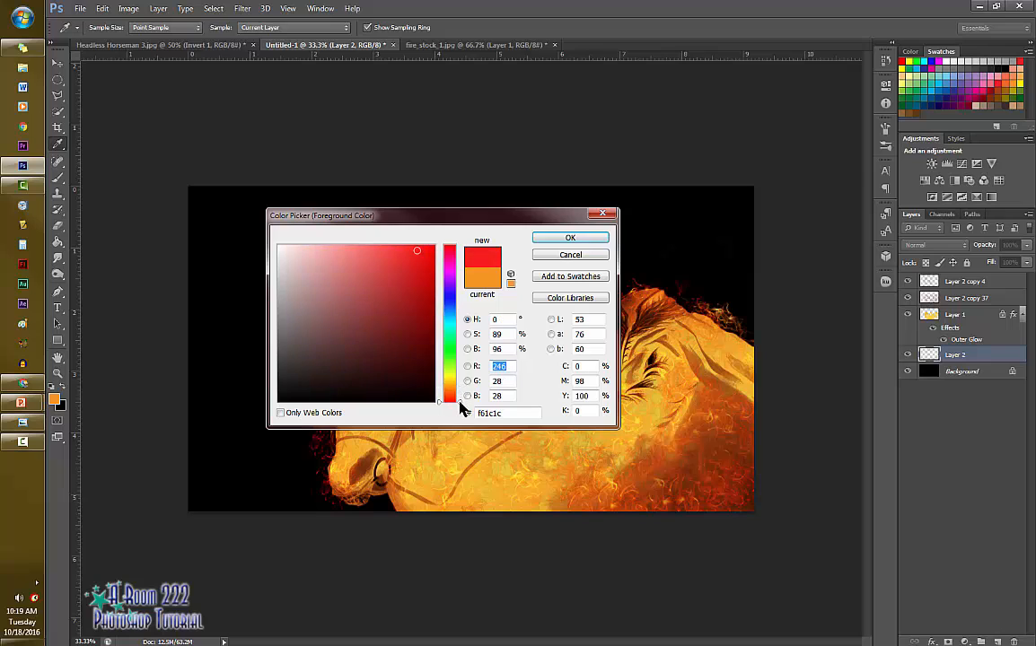
left_click(418, 289)
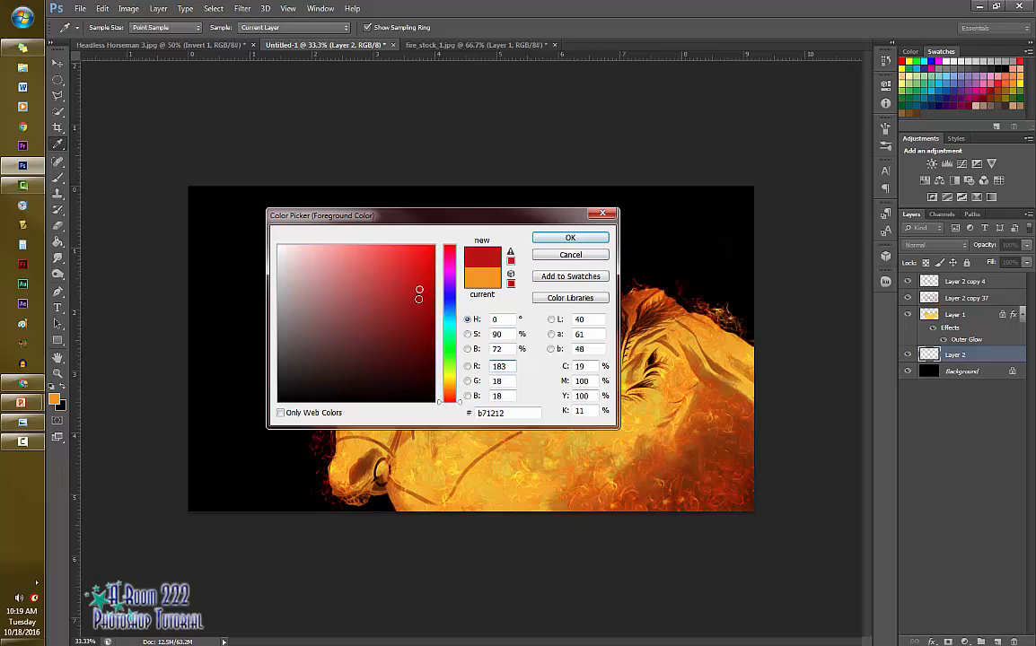
left_click(565, 239)
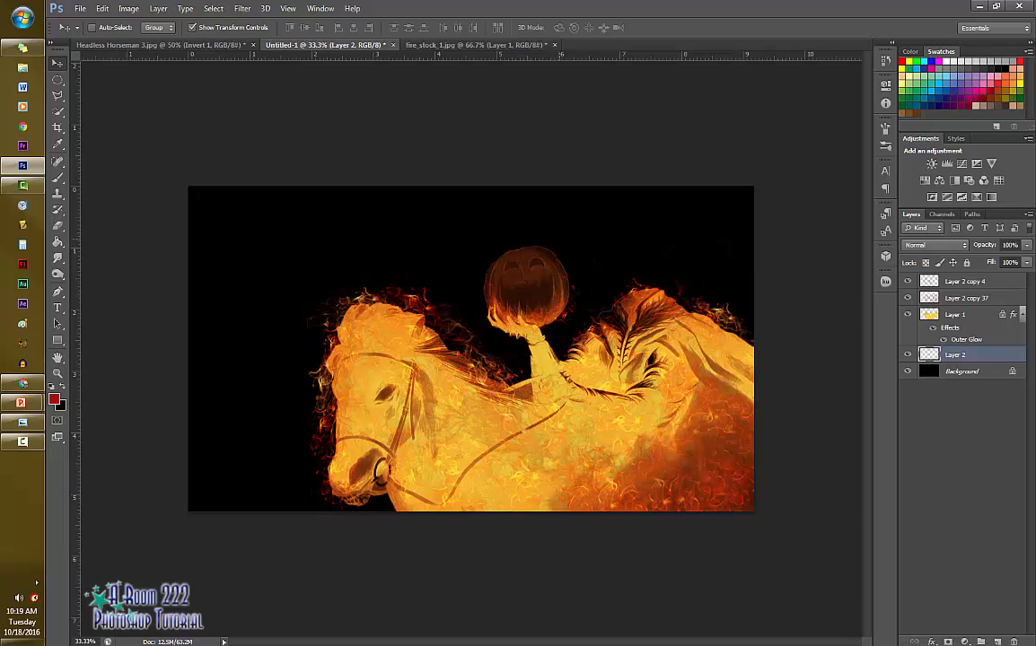
Try a single red dab over the middle of the picture with the Brush tool at 2100 px and 63% opacity.
left_click(59, 211)
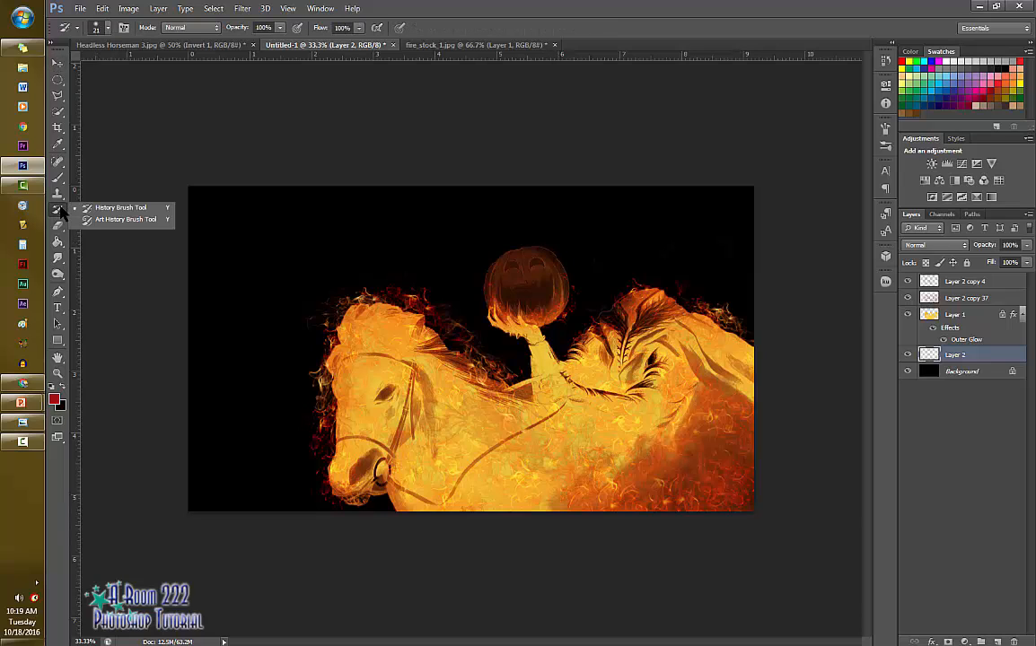
left_click(61, 211)
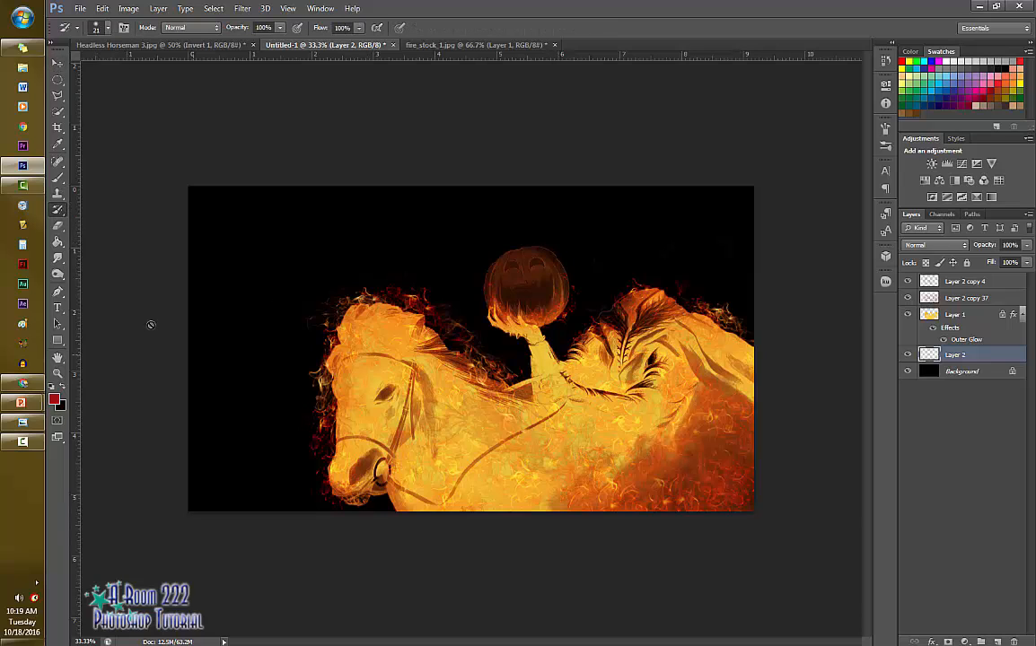
left_click(58, 177)
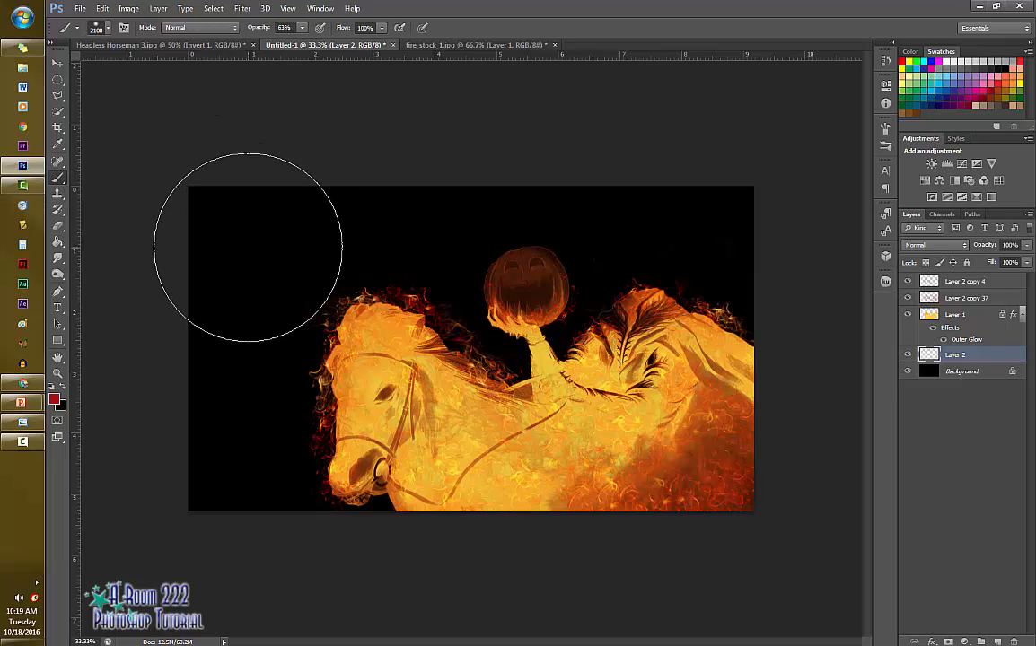
left_click(284, 27)
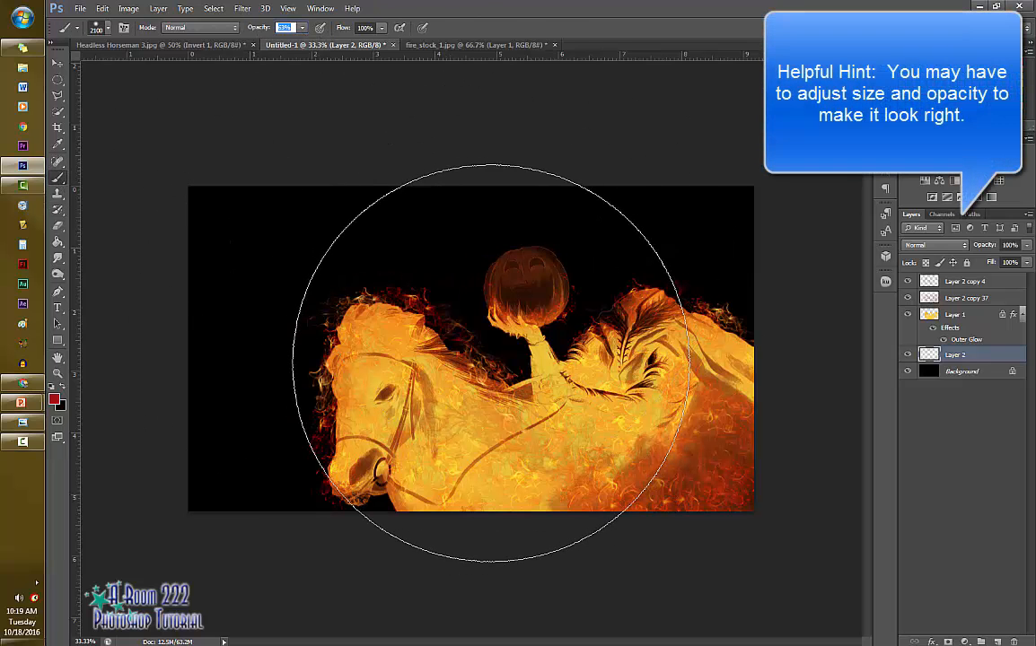
left_click(456, 356)
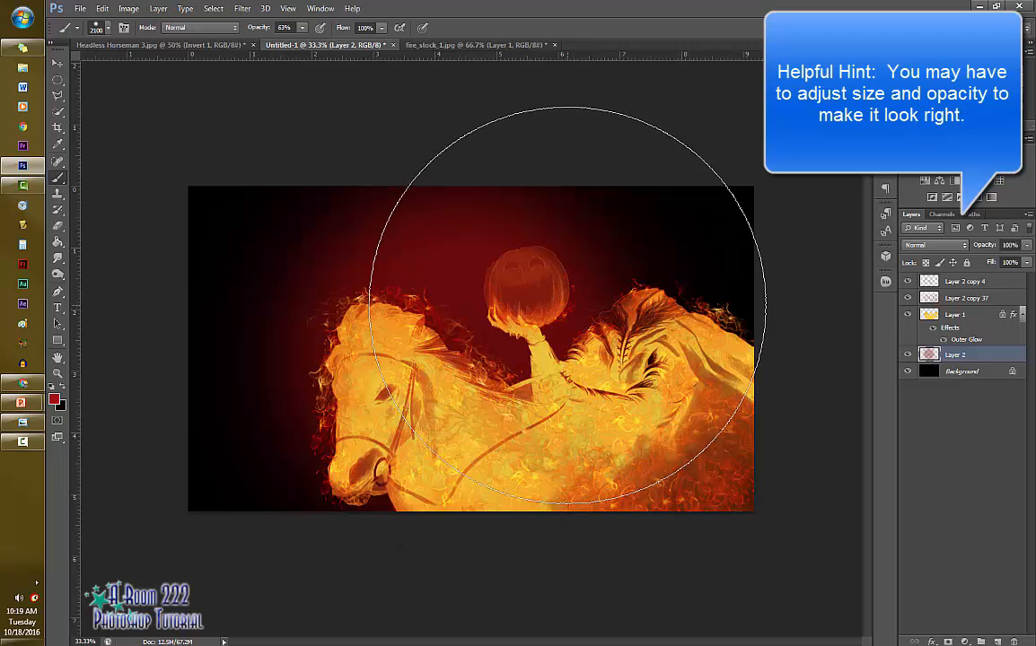
key("ctrl+z")
Enlarge the brush to 2800 px and try one red dab over the middle of the picture at 63% opacity.
key("bracketright")
key("bracketright")
key("bracketright")
key("bracketright")
key("bracketright")
key("bracketright")
key("bracketright")
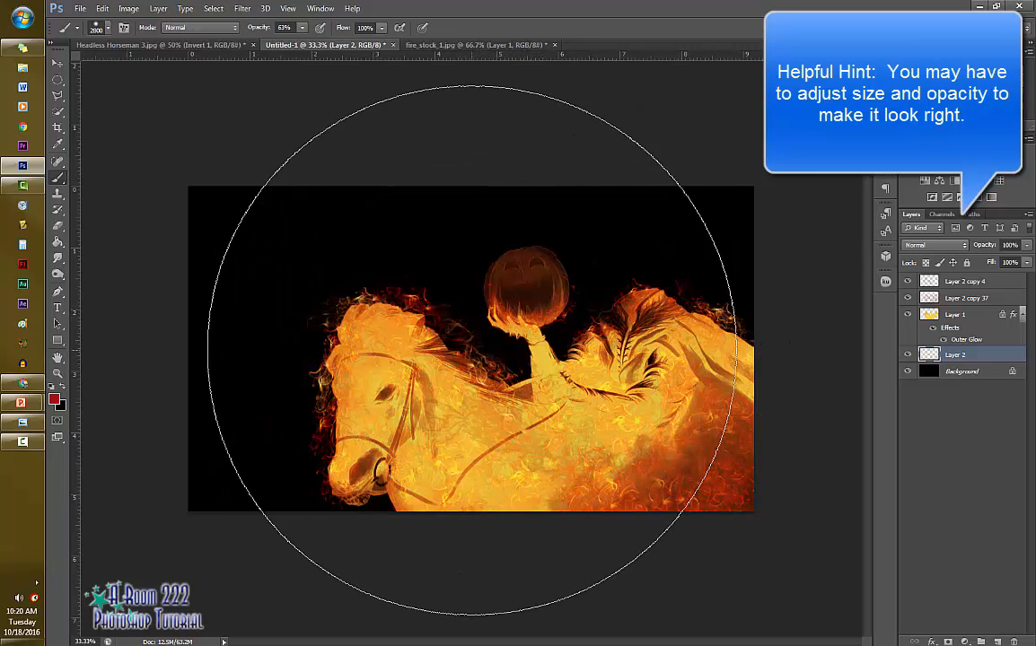
left_click(474, 351)
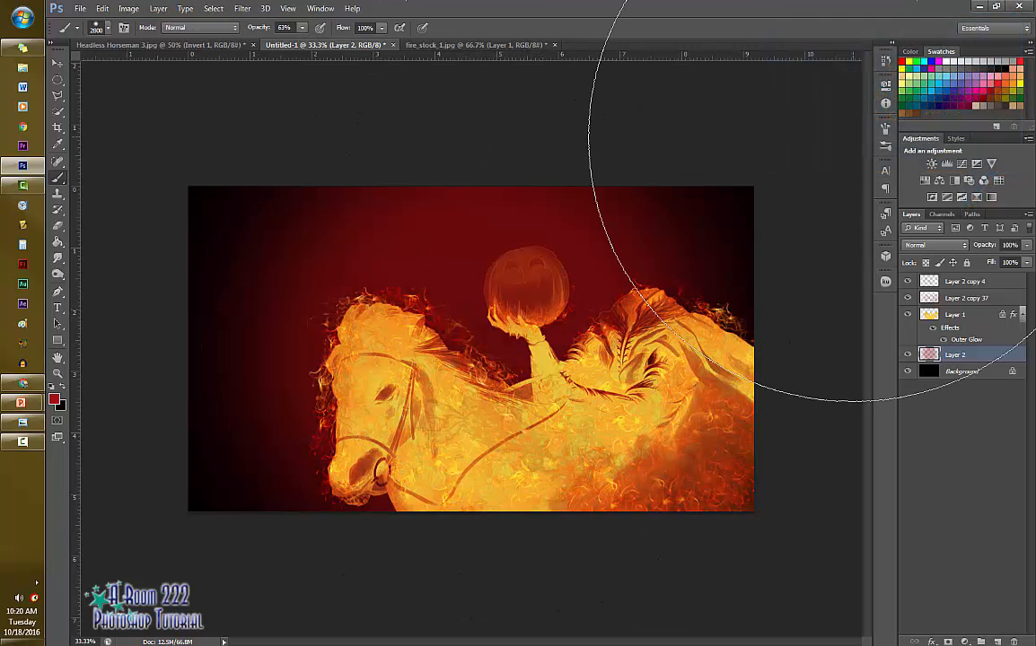
key("ctrl+z")
Lower the brush opacity to 41% and paint one red glow behind the horse and rider on the new layer.
left_click(302, 28)
left_click_drag(302, 42, 288, 42)
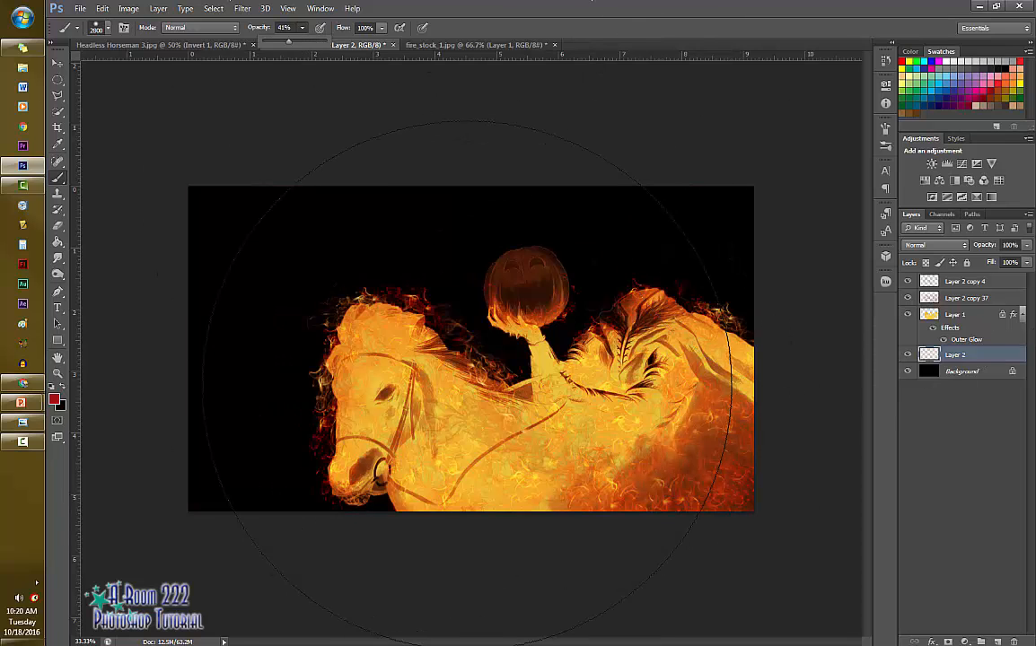
left_click(476, 372)
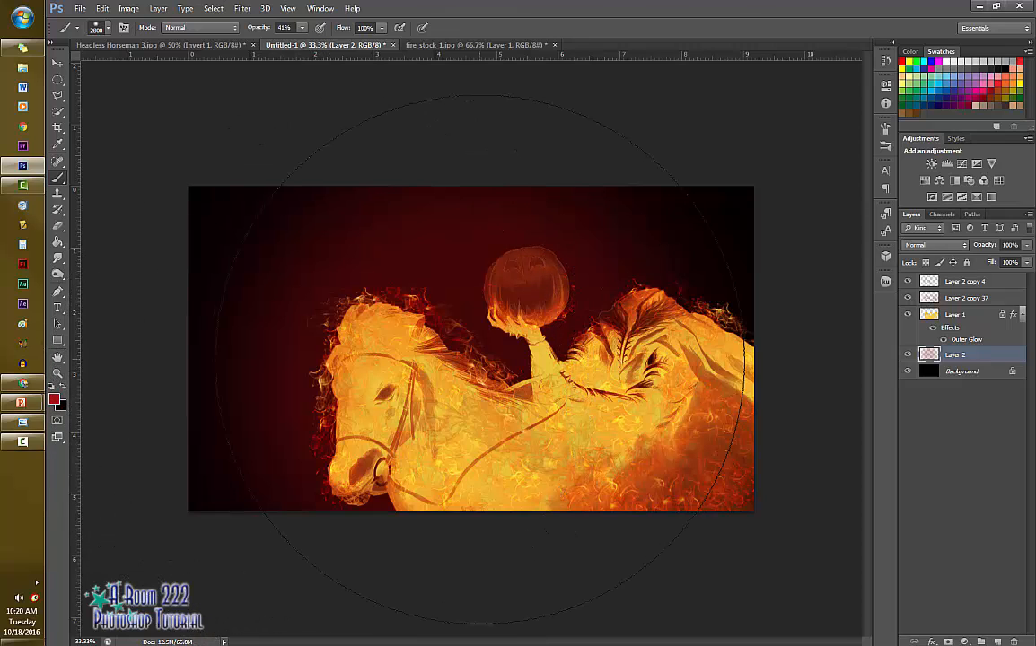
Start a Save As and browse on network drive Z: to 2016-2017, Period 4_5 and its 1. Finished Projects folder.
left_click(80, 8)
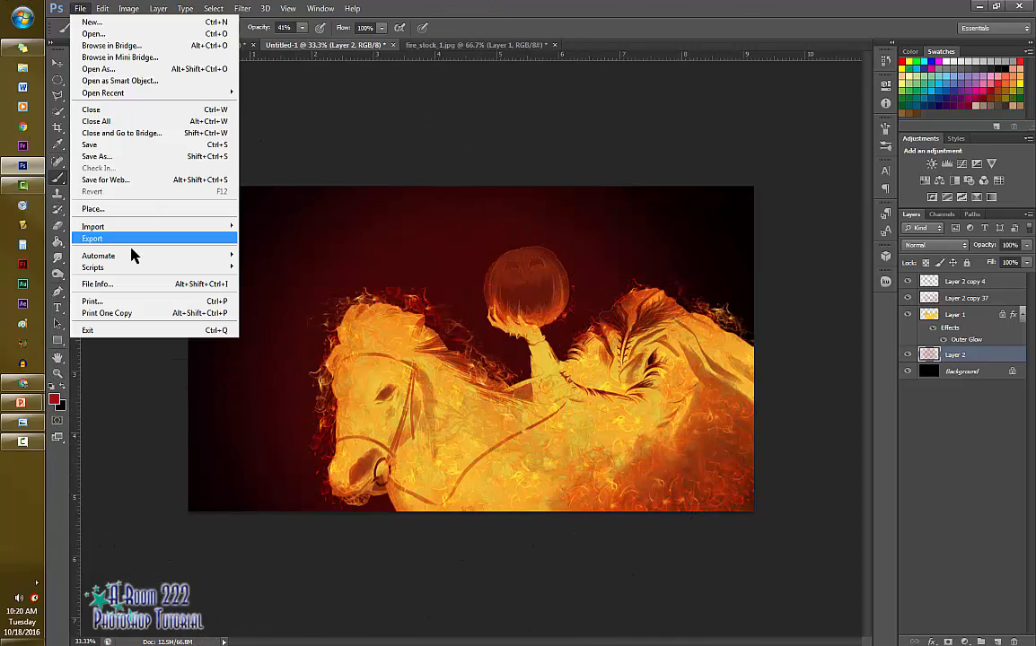
left_click(127, 158)
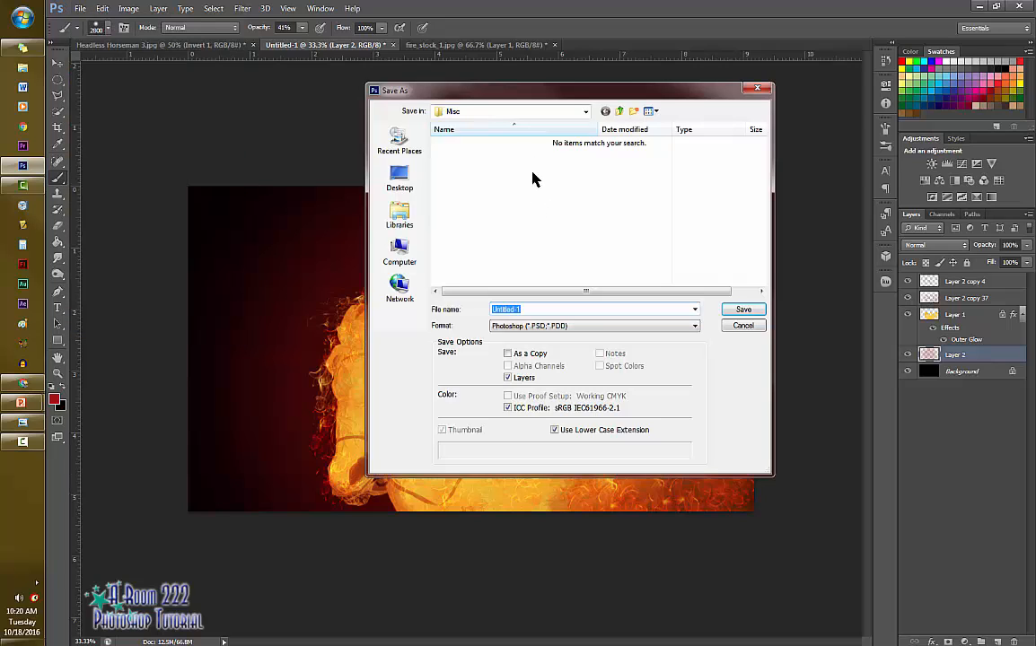
left_click(398, 252)
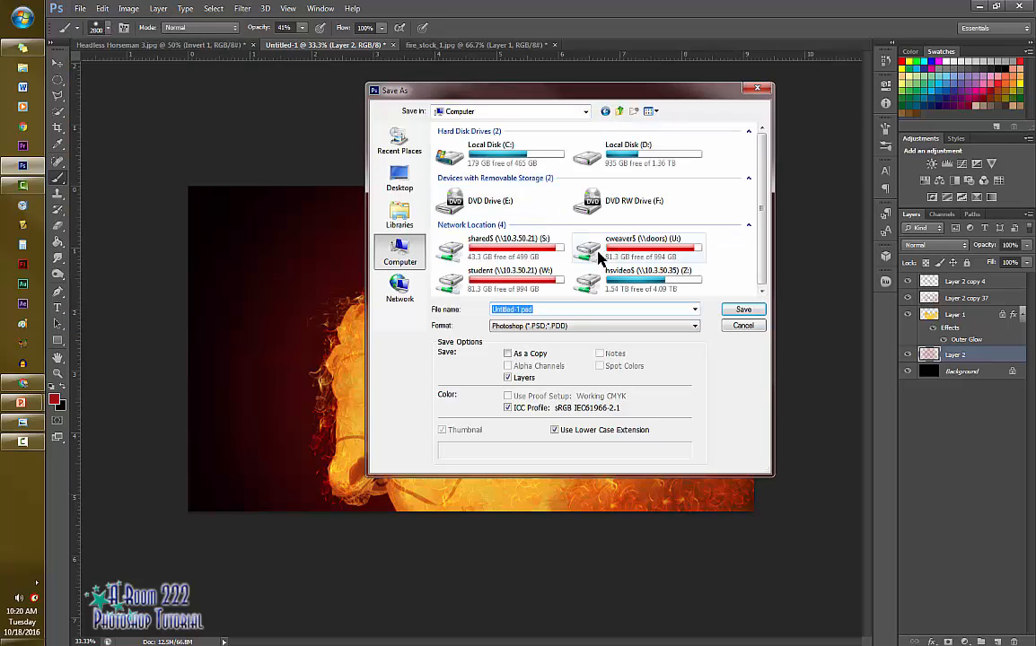
left_click(620, 283)
double_click(619, 283)
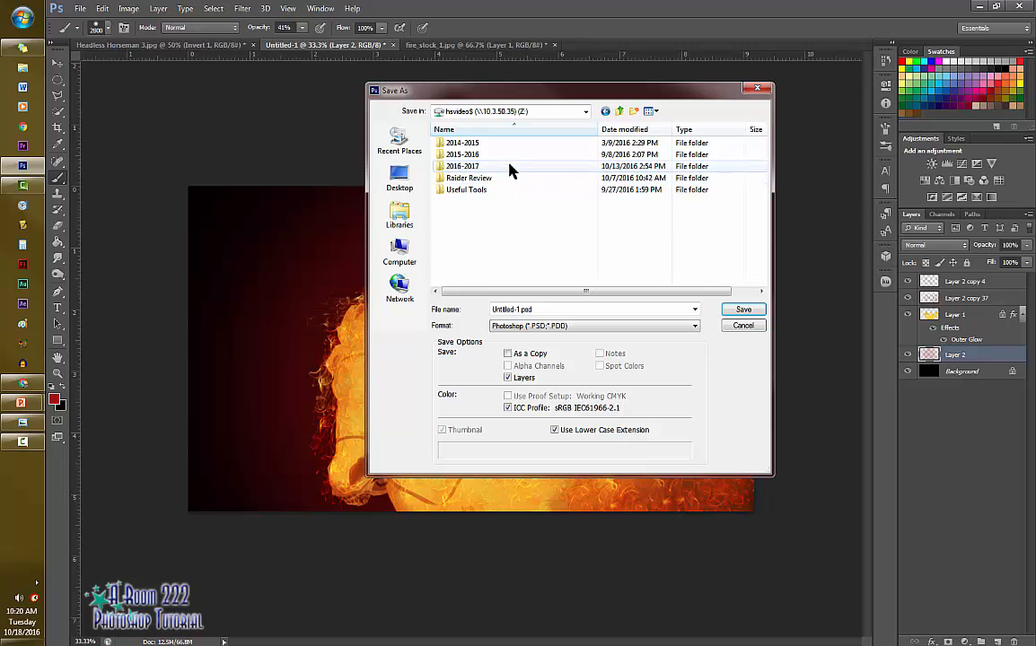
double_click(509, 167)
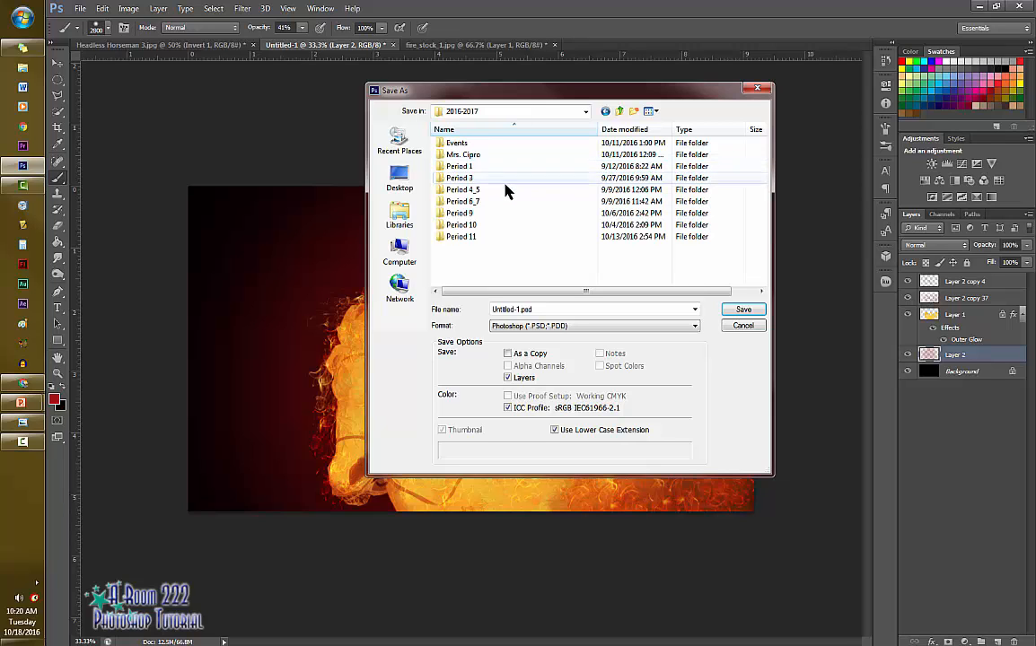
double_click(503, 191)
double_click(503, 144)
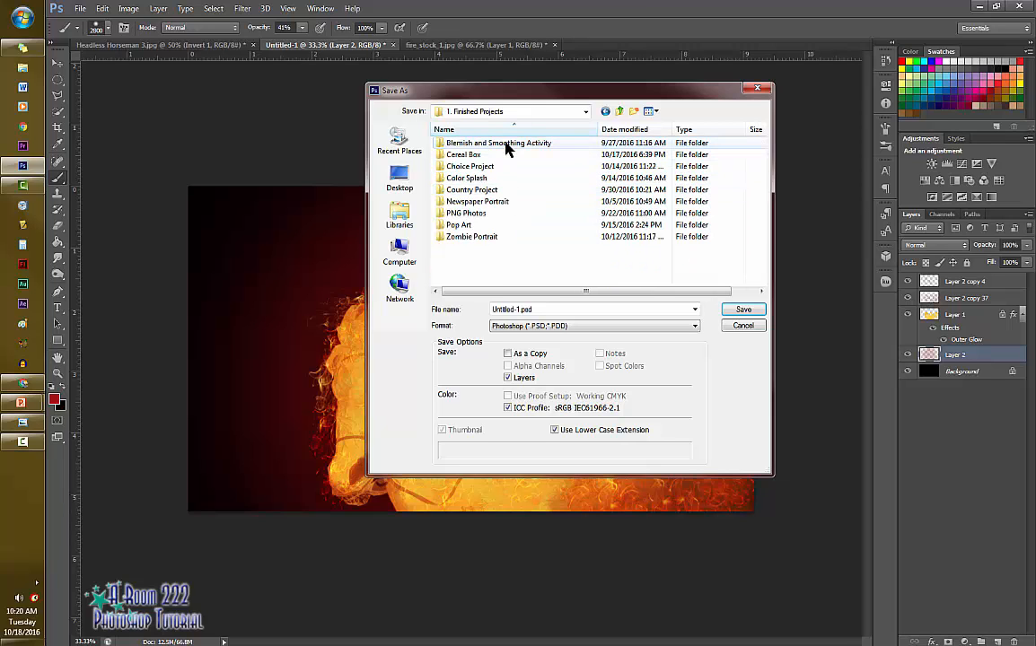
left_click(619, 113)
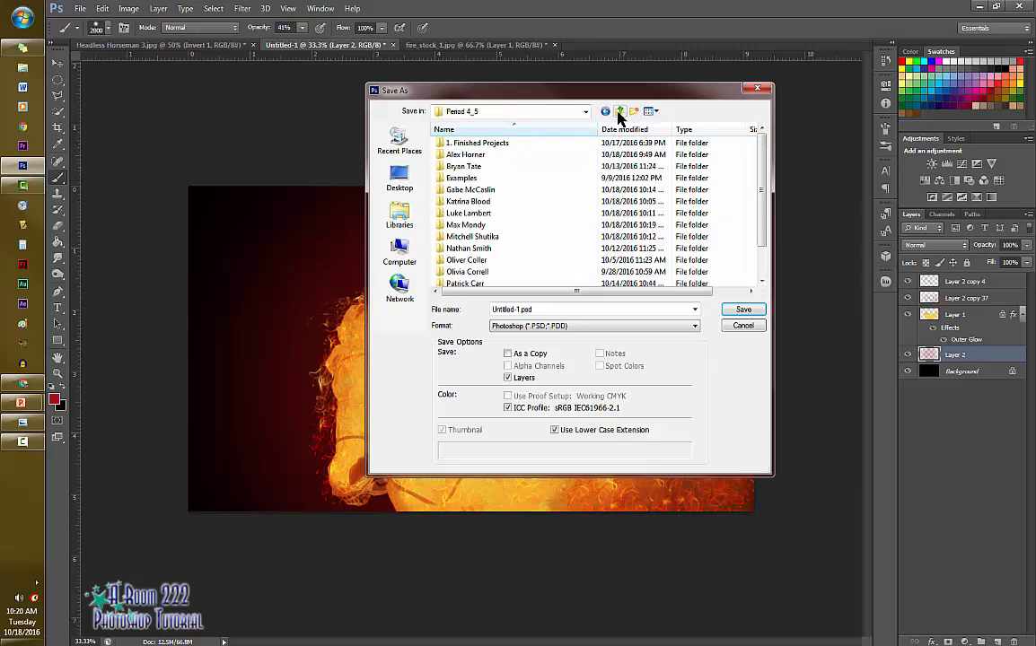
Create a folder named "Fire to an Object" inside 1. Finished Projects and open it as the save location.
left_click(633, 111)
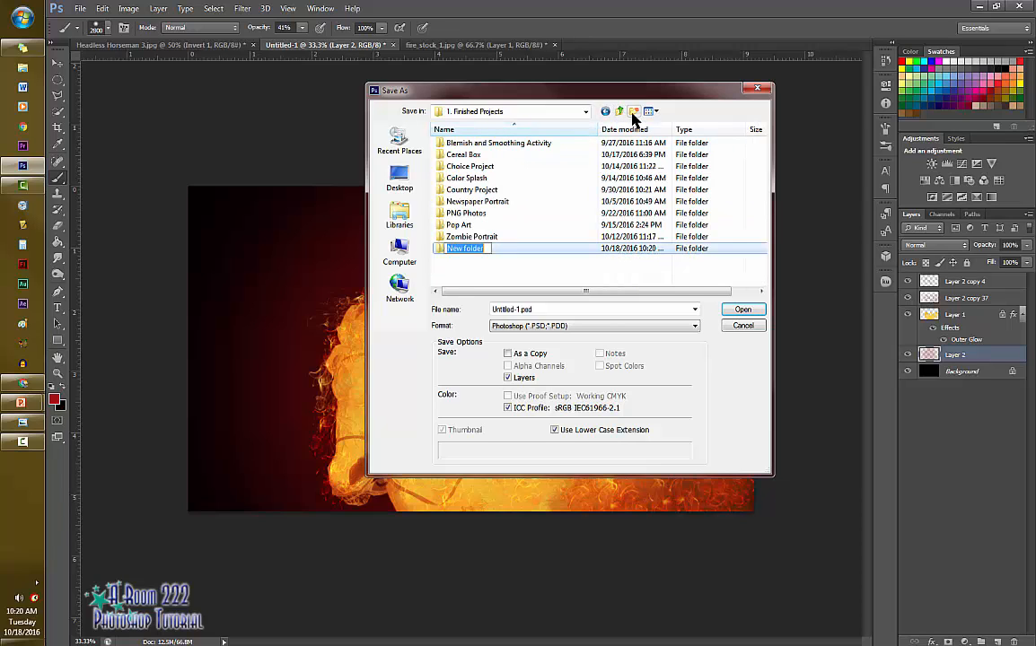
type("Fire to an Object")
double_click(592, 249)
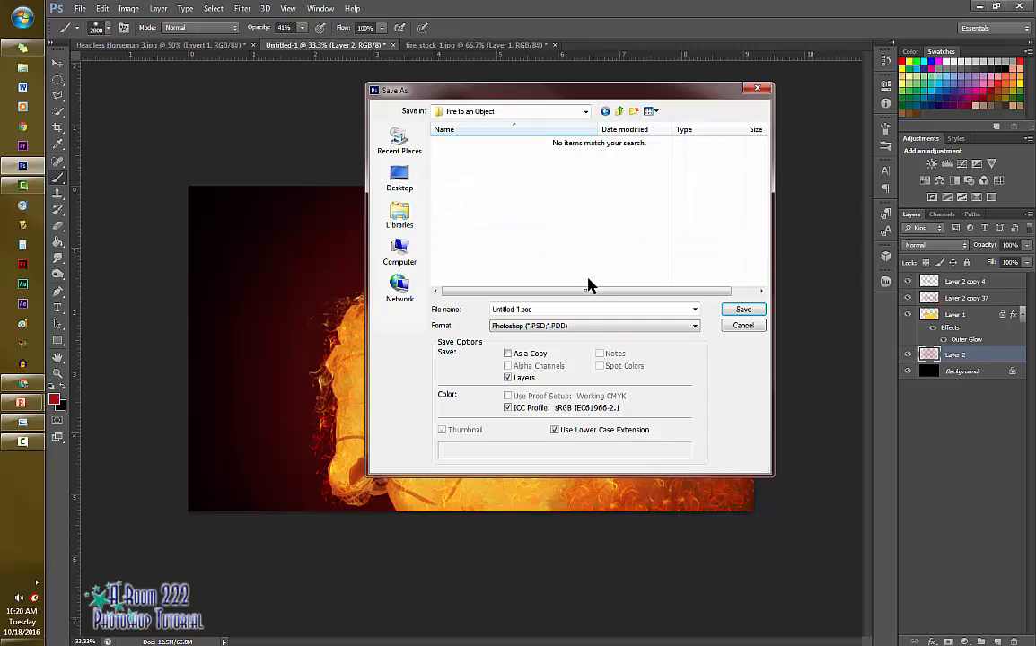
Name the file with the teacher's name, choose the JPEG format and save the picture with the offered JPEG options.
left_click(578, 309)
type("Ms. Cipro")
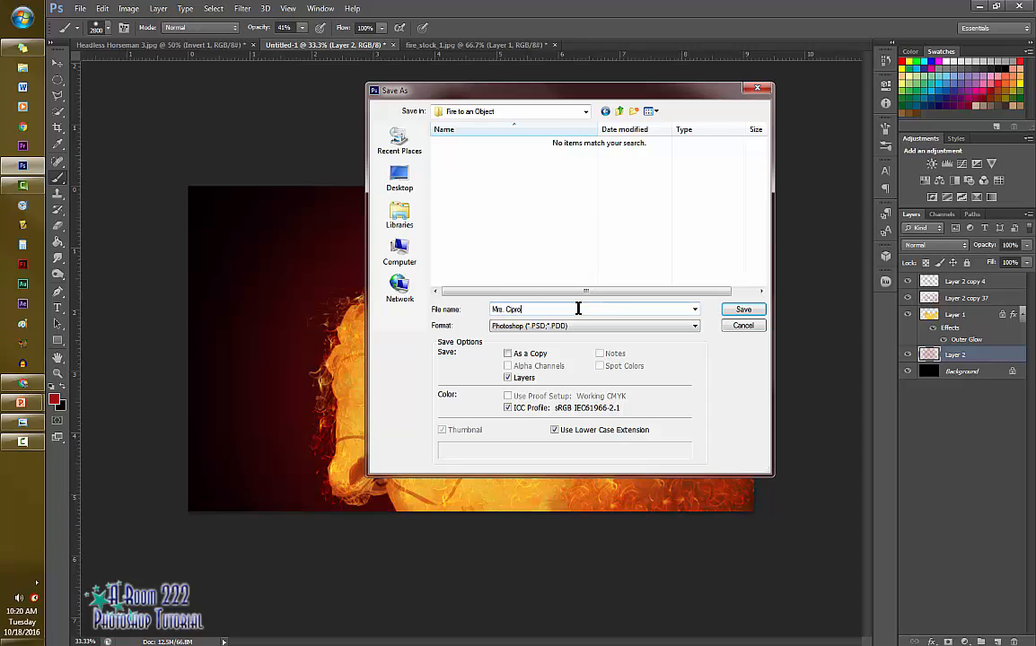
left_click(613, 329)
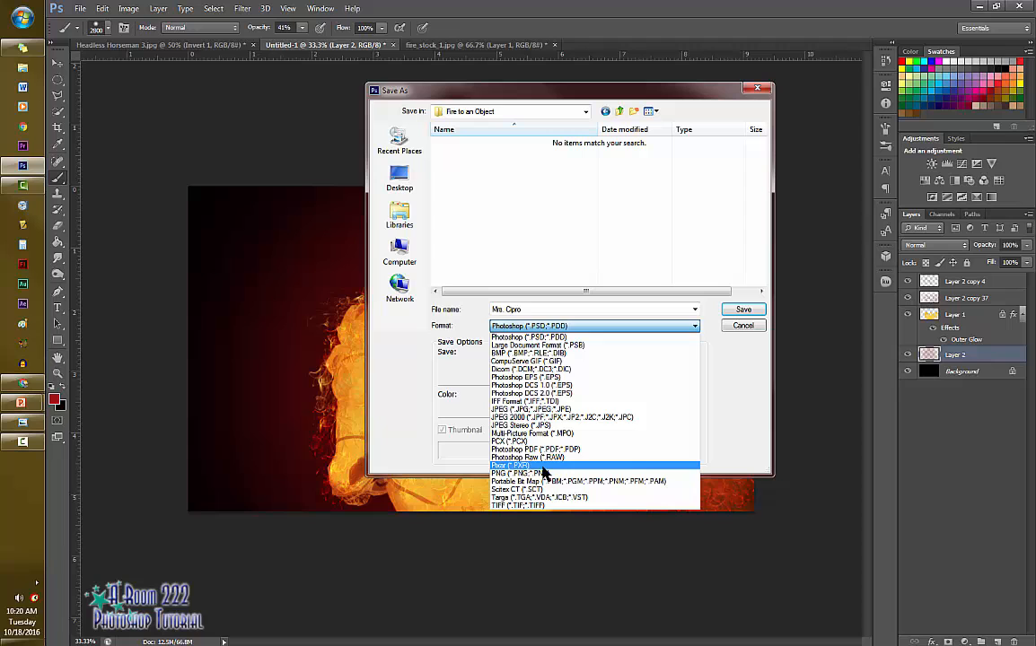
left_click(540, 411)
left_click(744, 310)
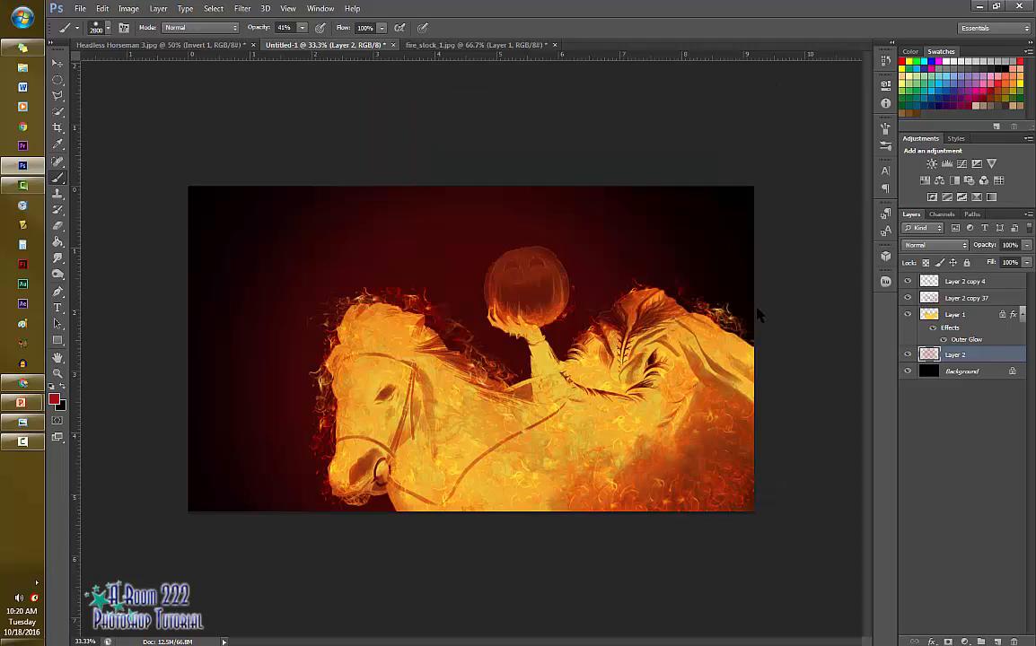
left_click(504, 224)
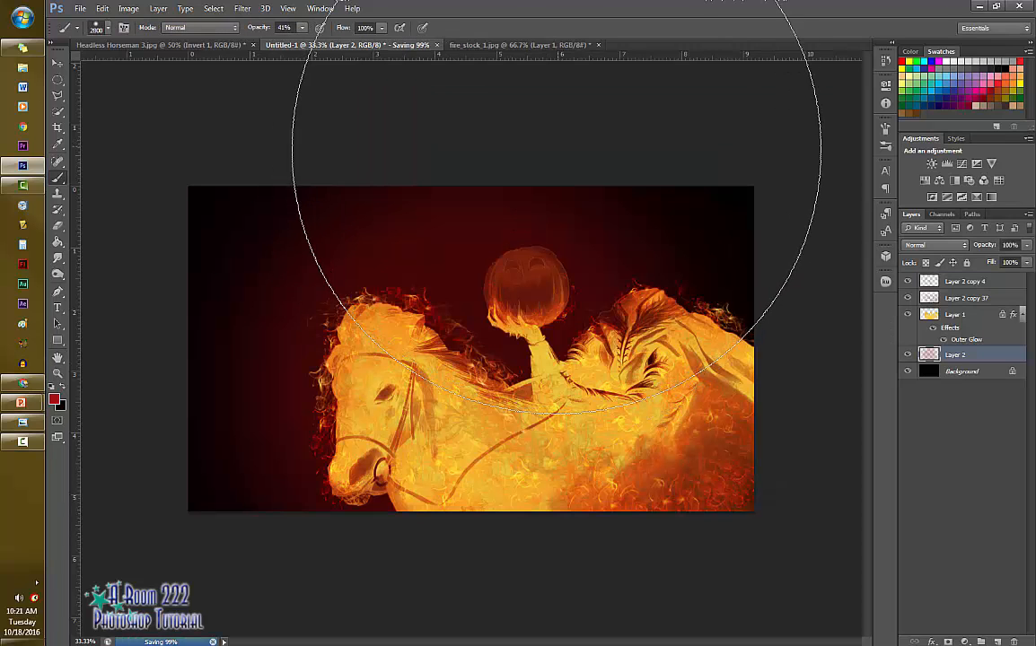